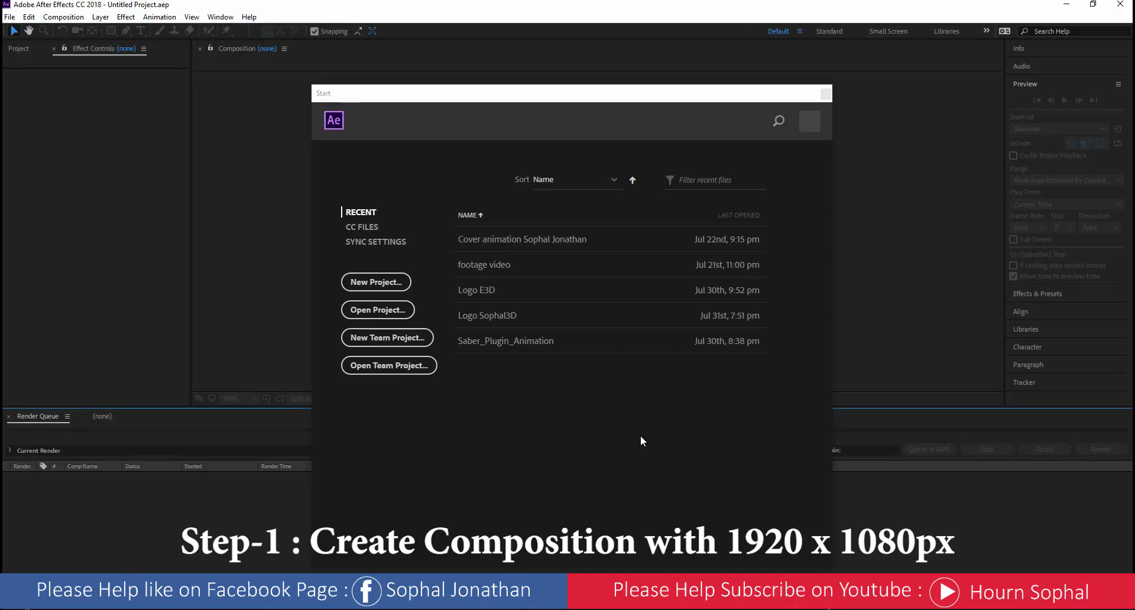
Start a new project and a composition on the HDTV 1080 25 preset, named 3D Logo Animation.
click(376, 282)
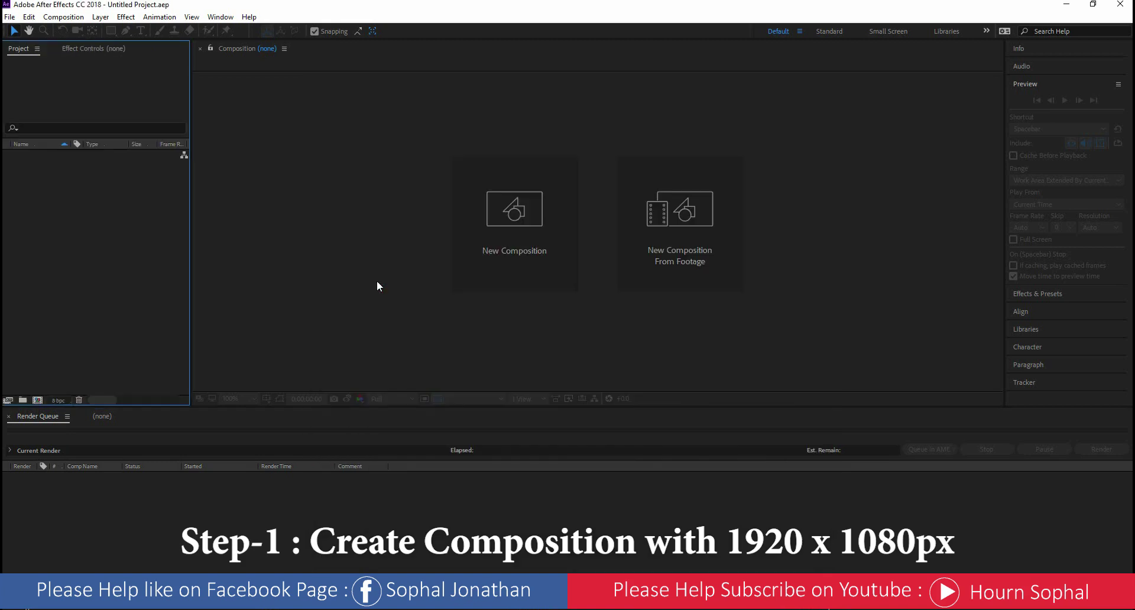
click(530, 205)
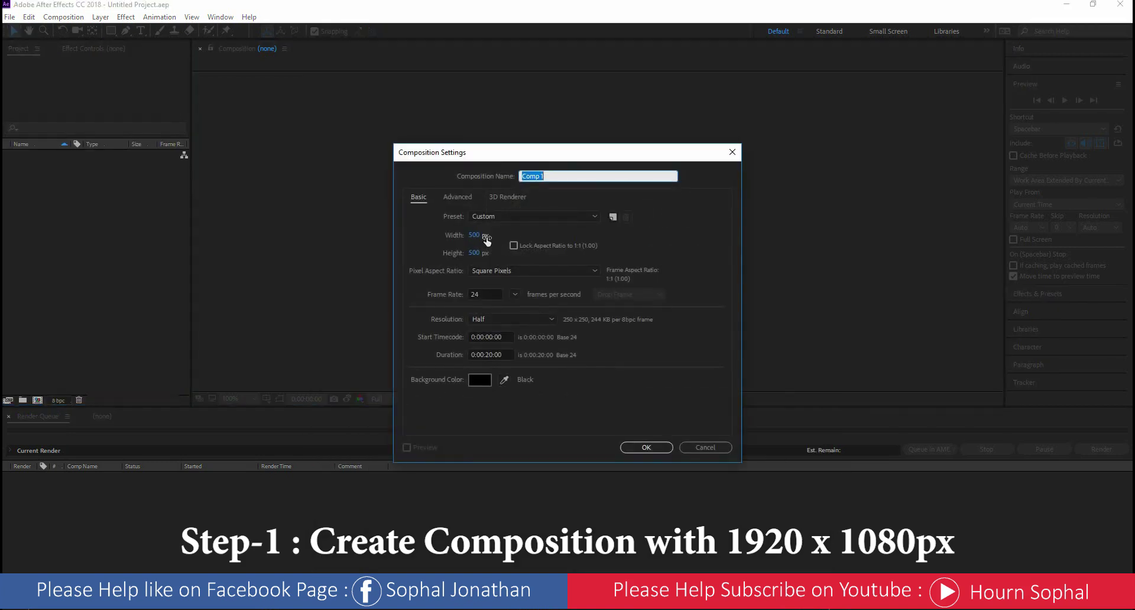
click(517, 215)
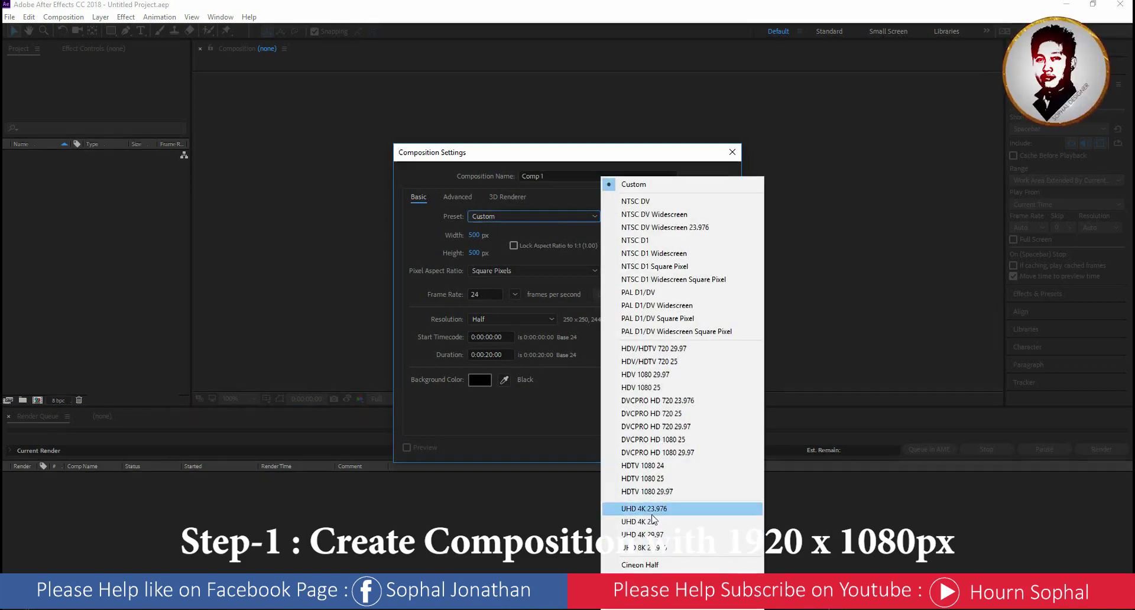
click(650, 479)
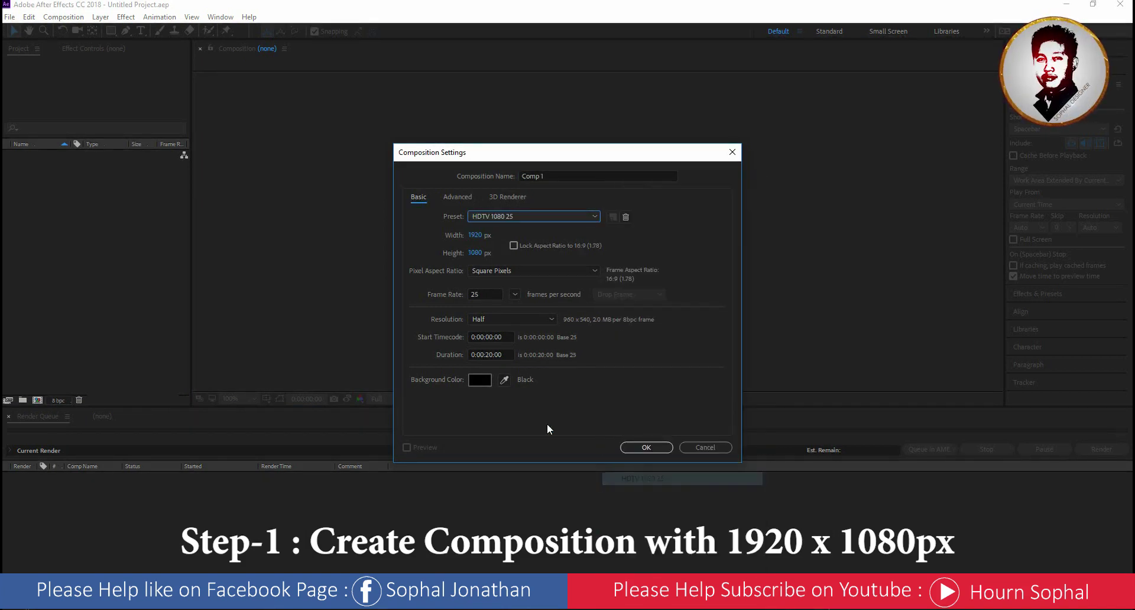
drag(557, 176, 478, 185)
text(3D)
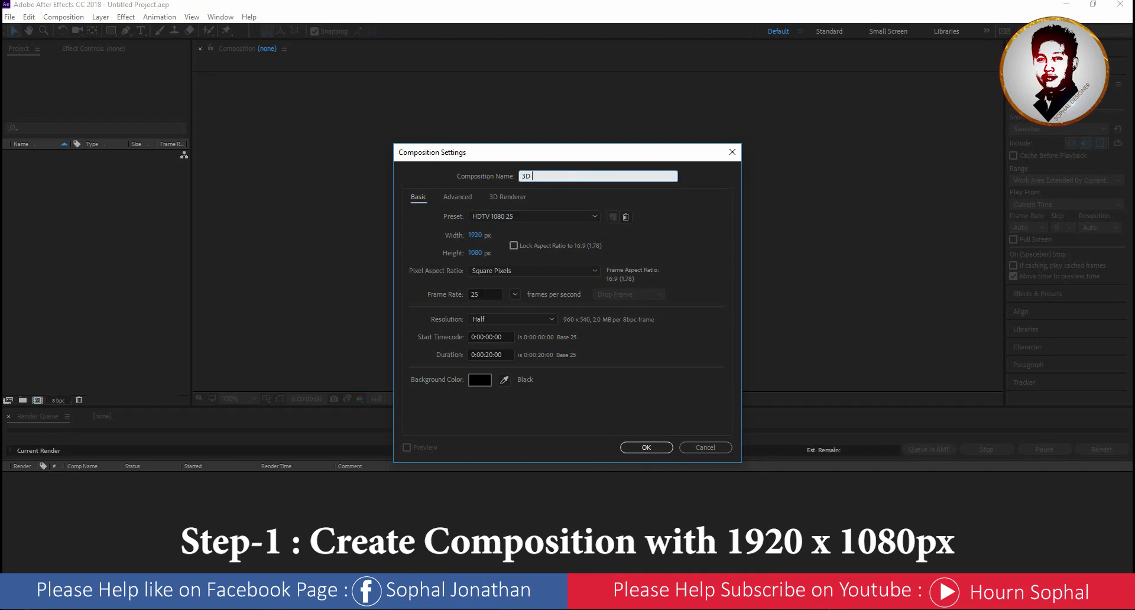
text(Logo)
text( Ani)
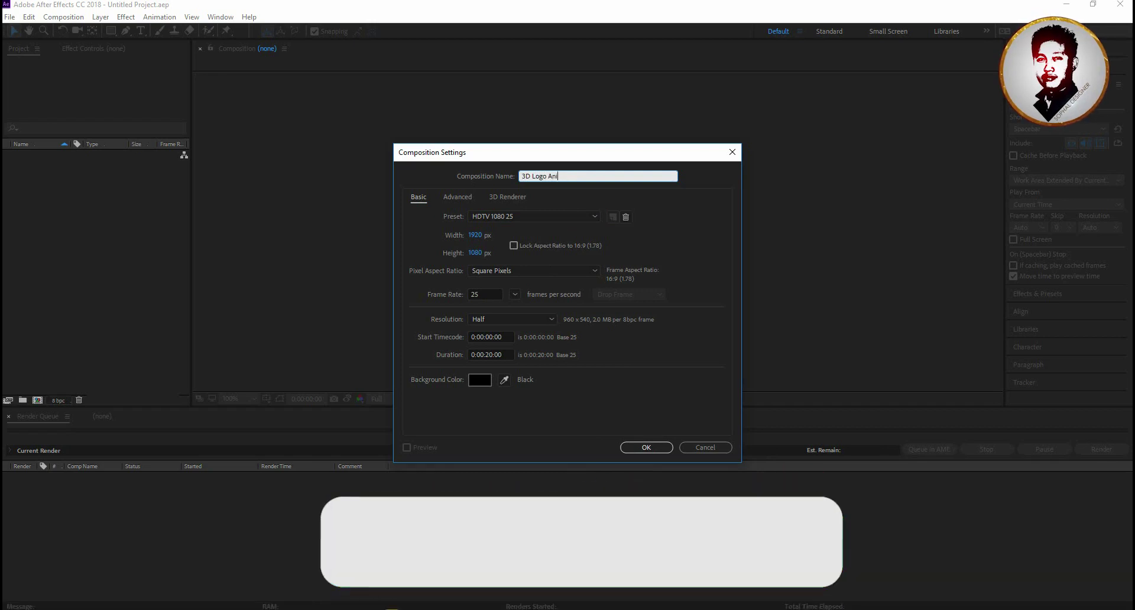
text(mation)
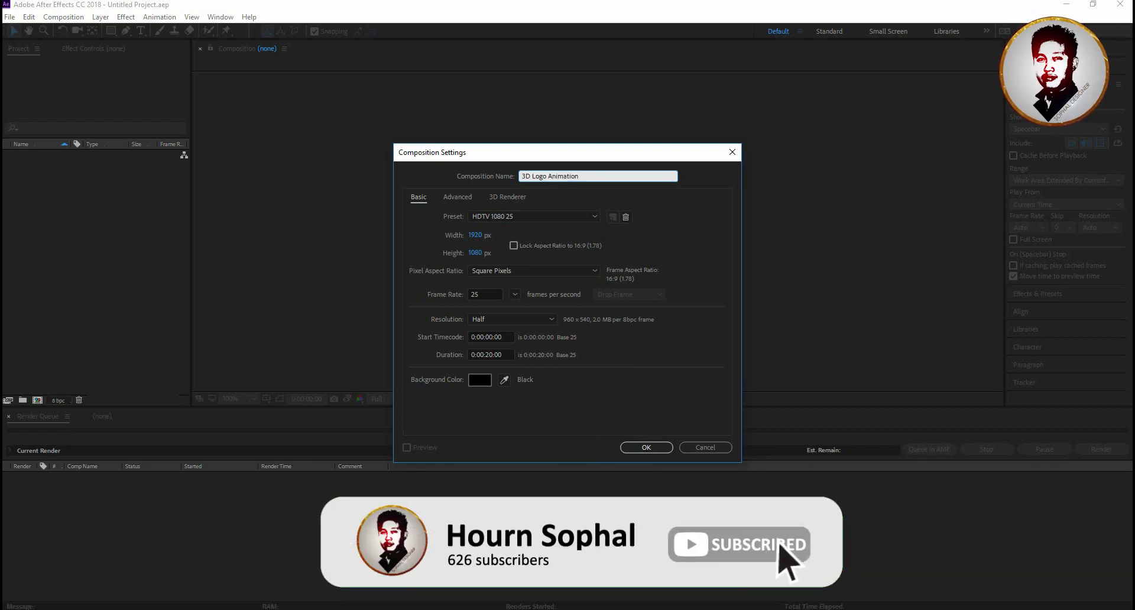
Set the composition's 3D renderer to CINEMA 4D and create the composition.
click(508, 197)
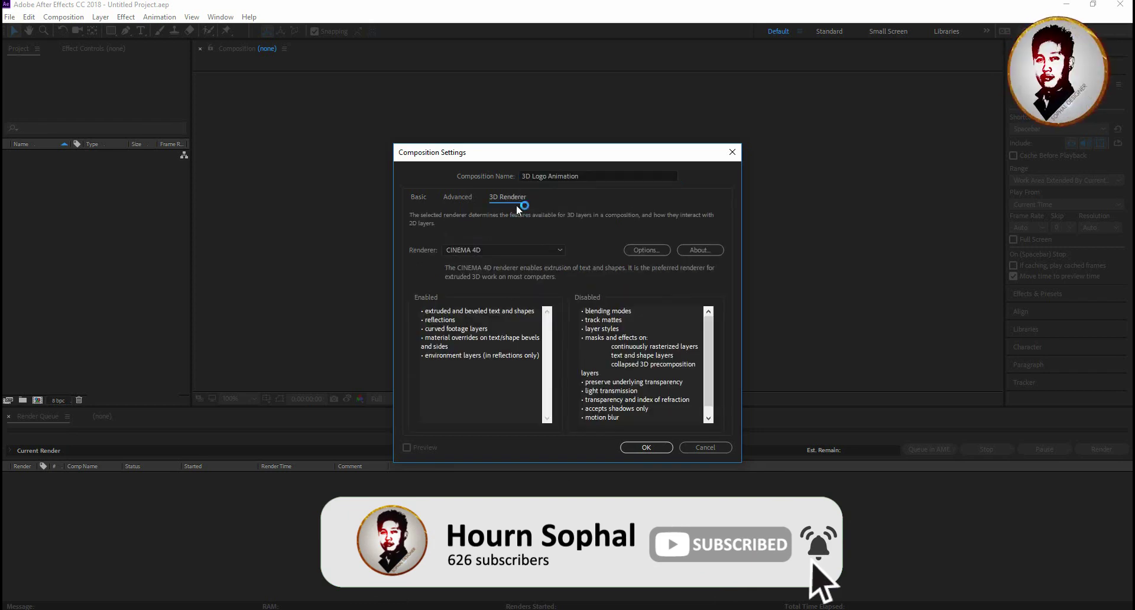
click(502, 250)
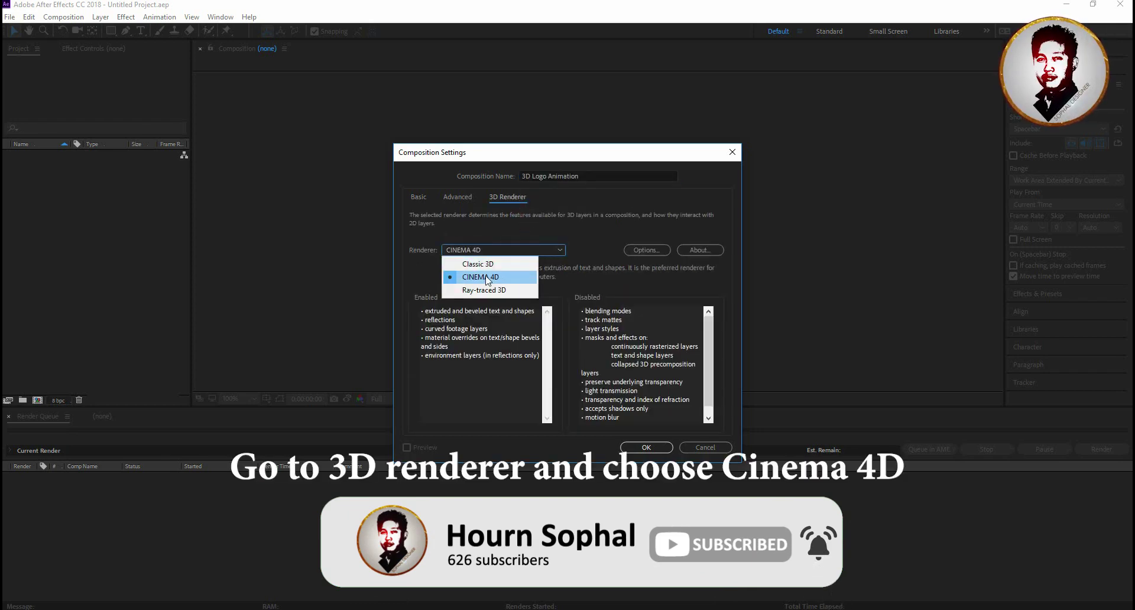
click(487, 277)
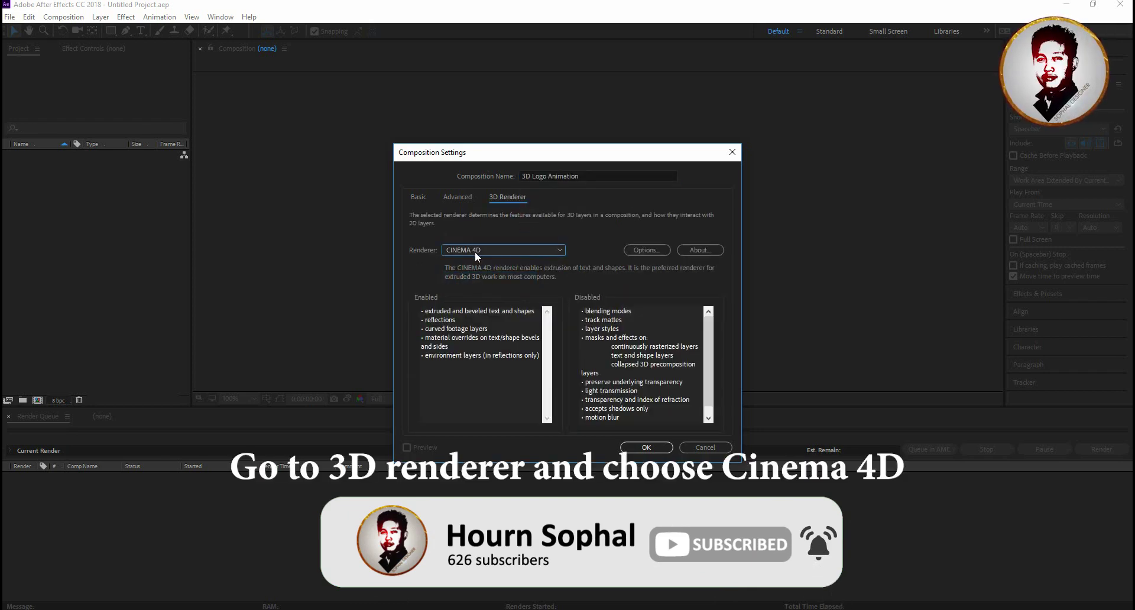
click(477, 250)
click(473, 273)
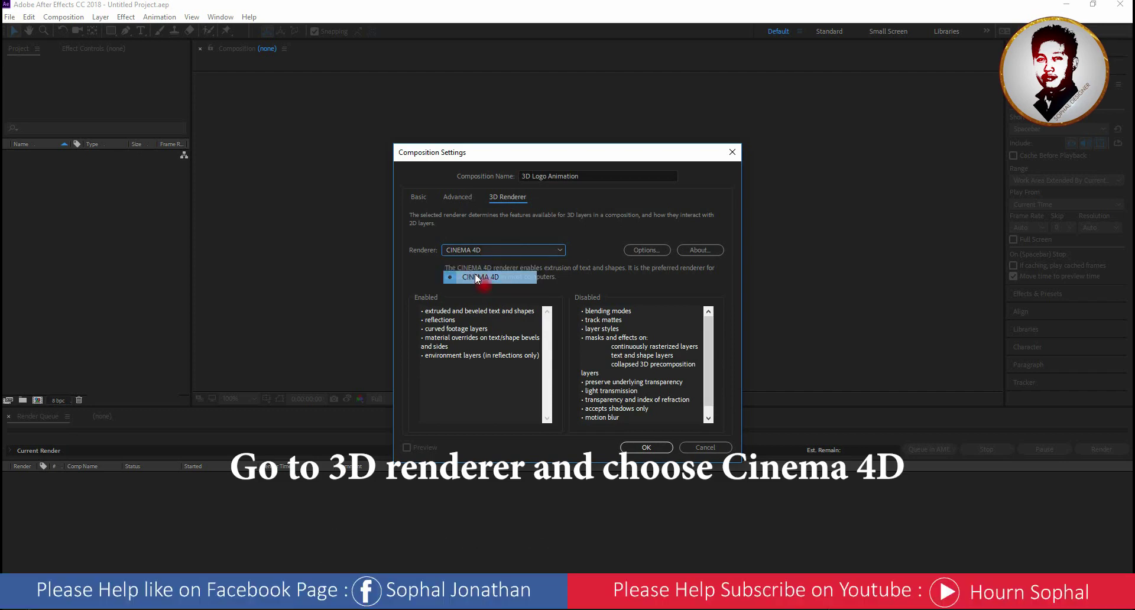
click(418, 198)
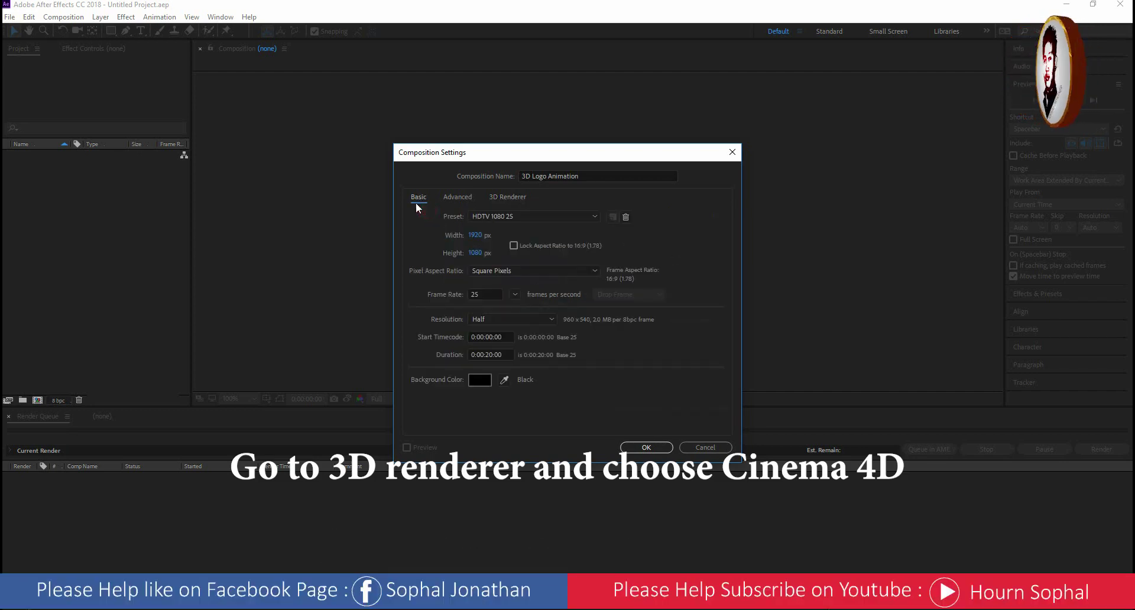
click(626, 449)
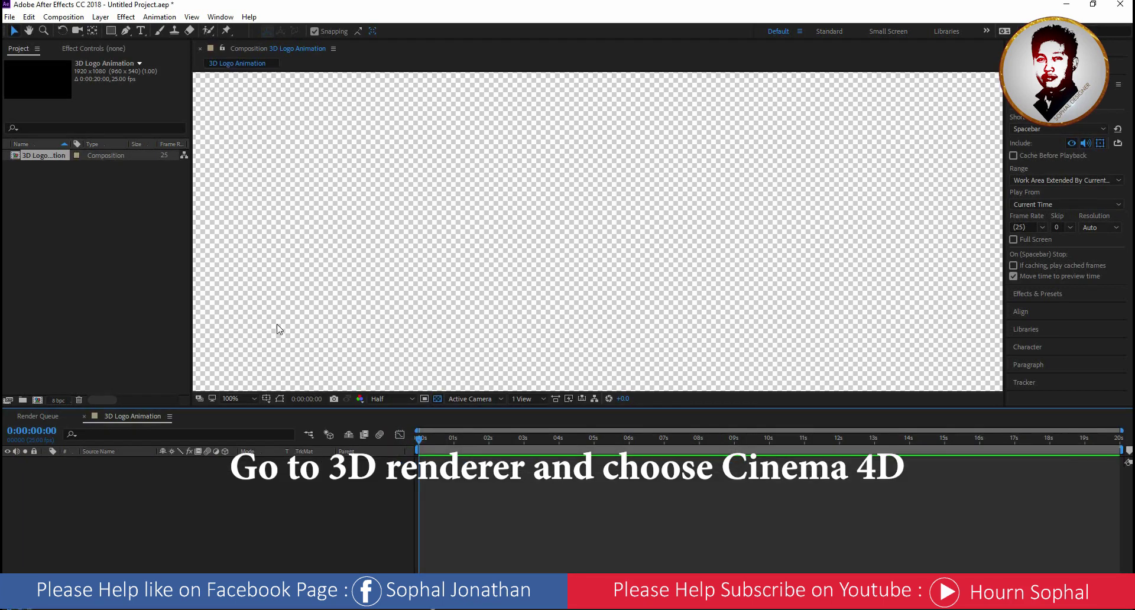
Turn off the transparency grid so the comp background shows solid black.
scroll(277, 323, down, 8)
scroll(605, 235, up, 4)
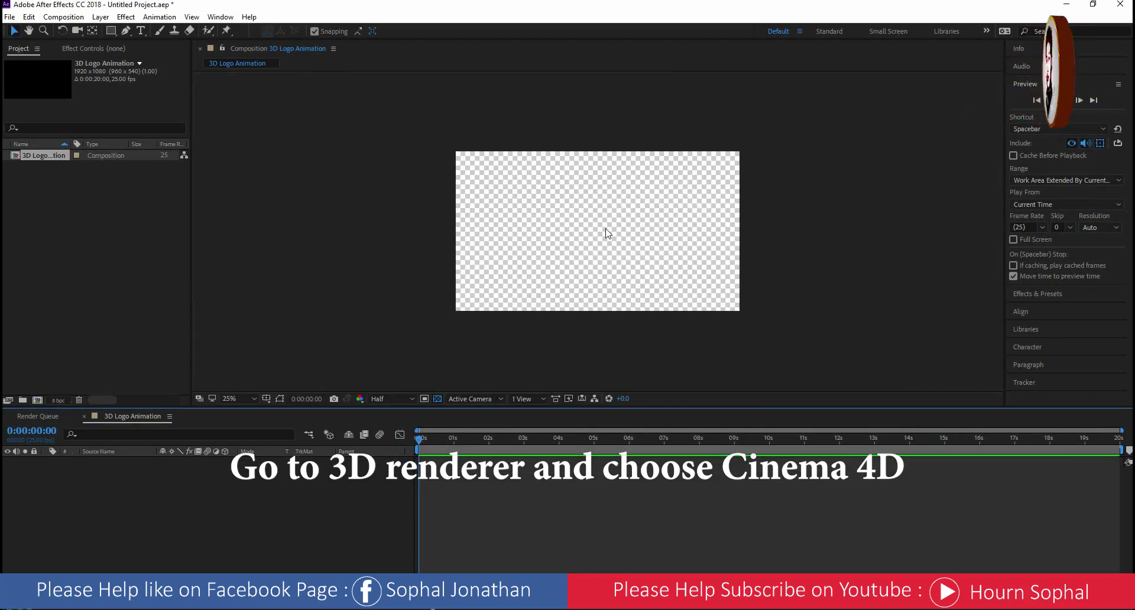
click(437, 399)
click(438, 400)
click(437, 400)
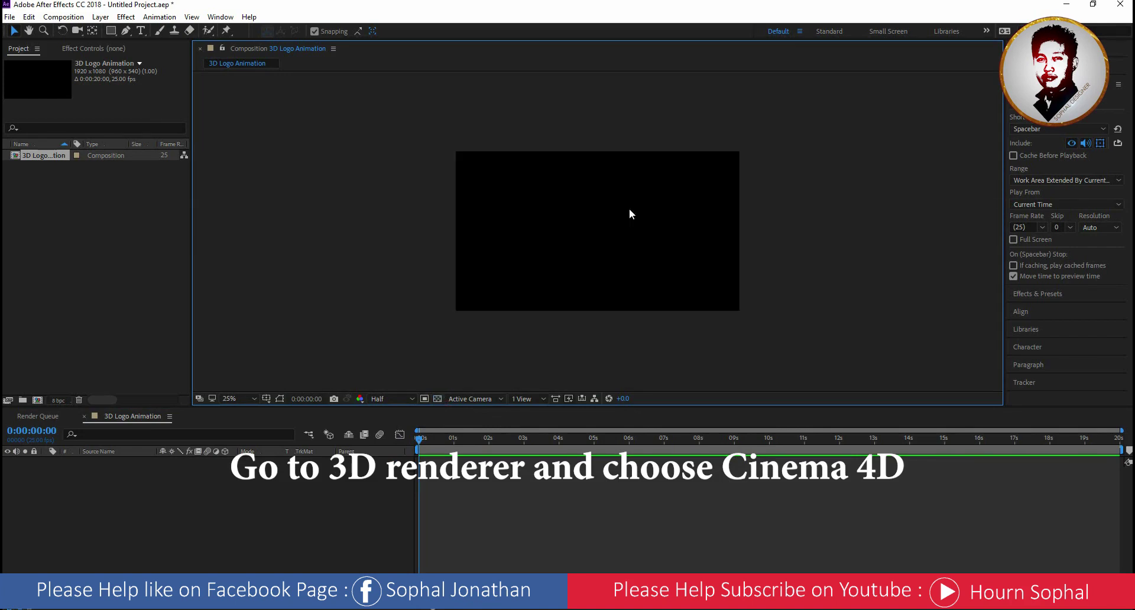
Import Logo Sophal Face.psd as a composition and add it as a layer in the timeline.
right_click(65, 208)
mouse_move(175, 278)
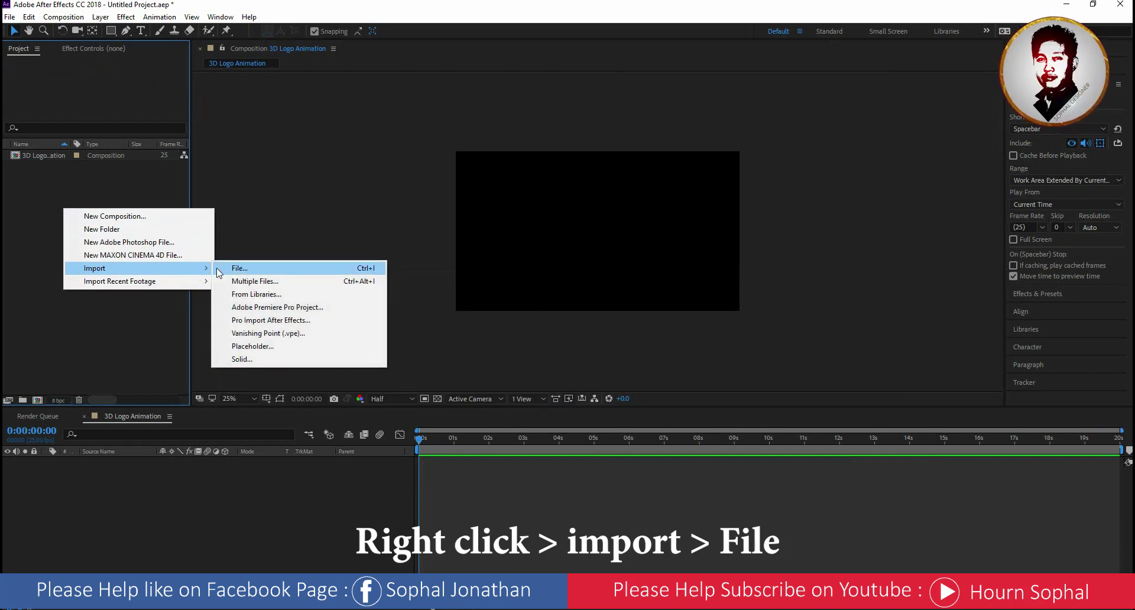
click(239, 268)
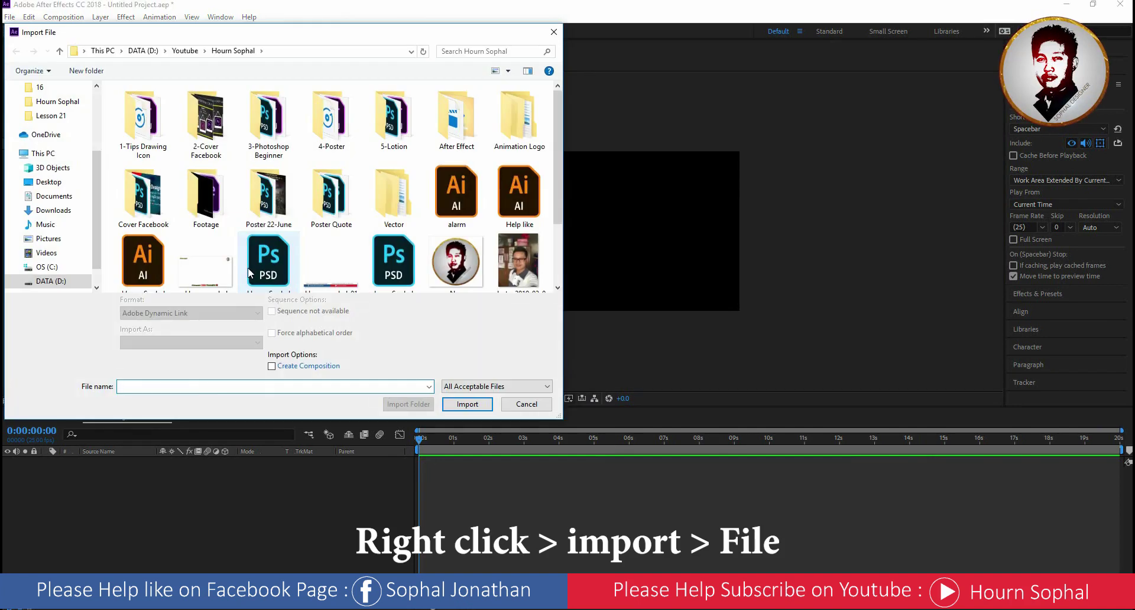
click(400, 276)
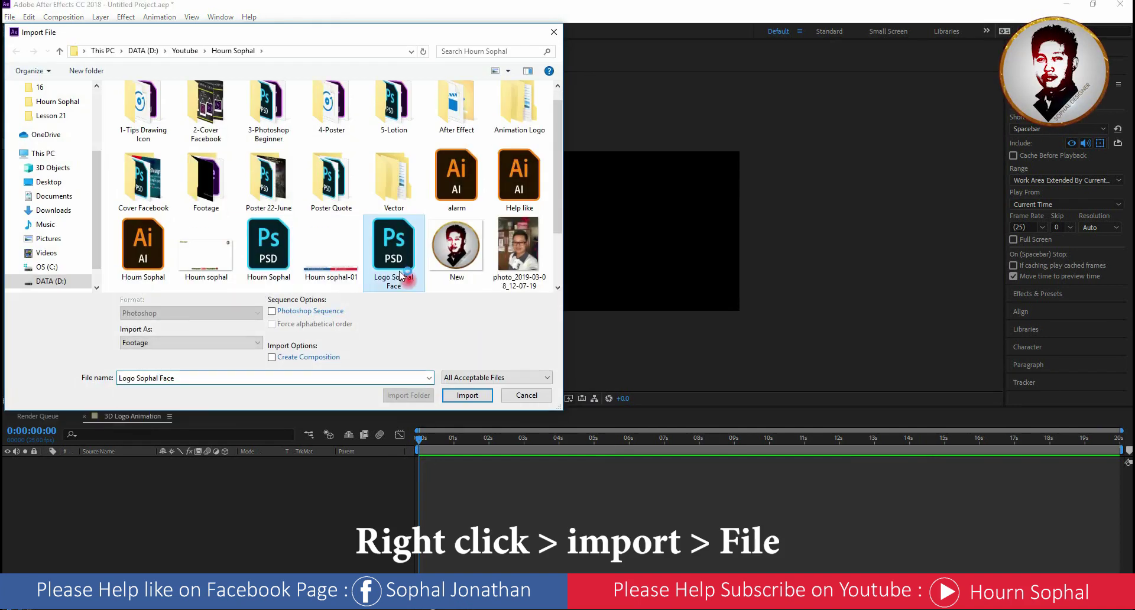
click(465, 397)
click(565, 381)
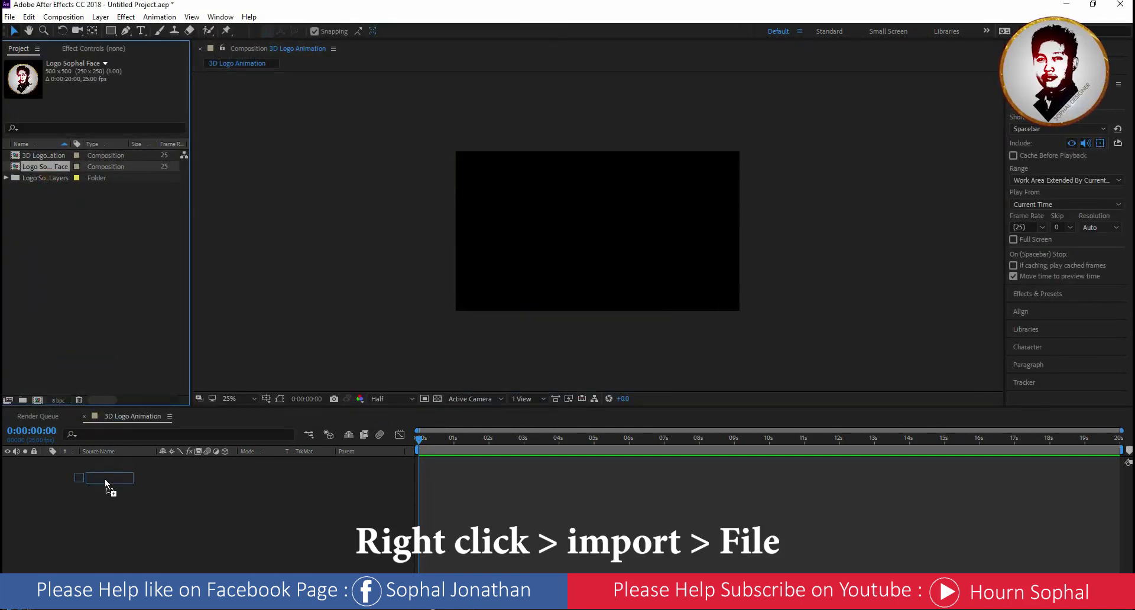
drag(105, 480, 105, 480)
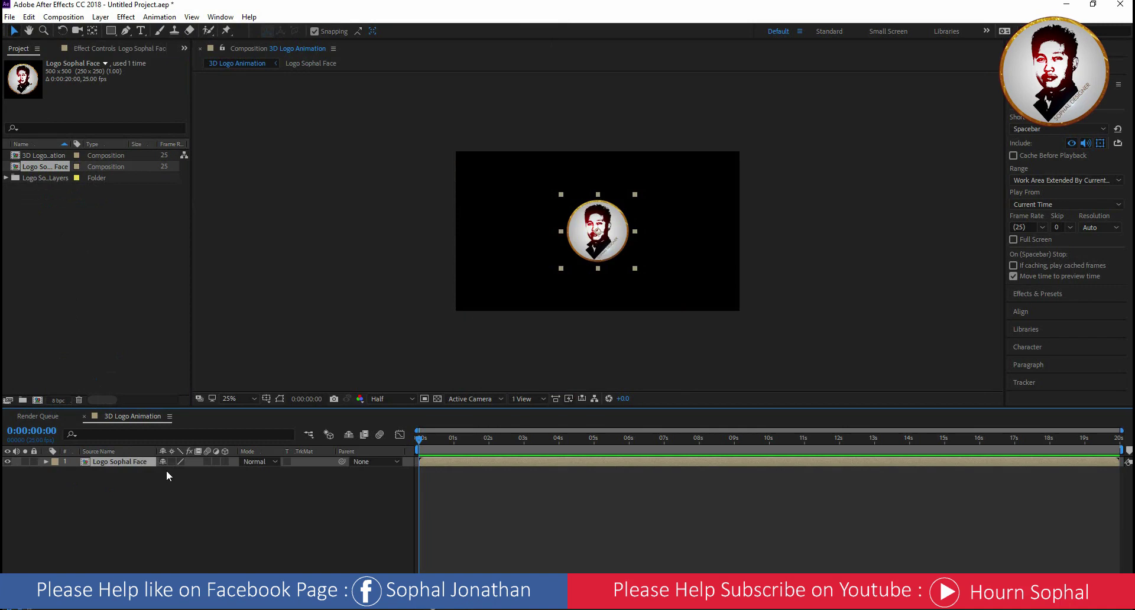
Open the Logo Sophal Face composition and add a comp-sized ellipse shape layer.
double_click(119, 463)
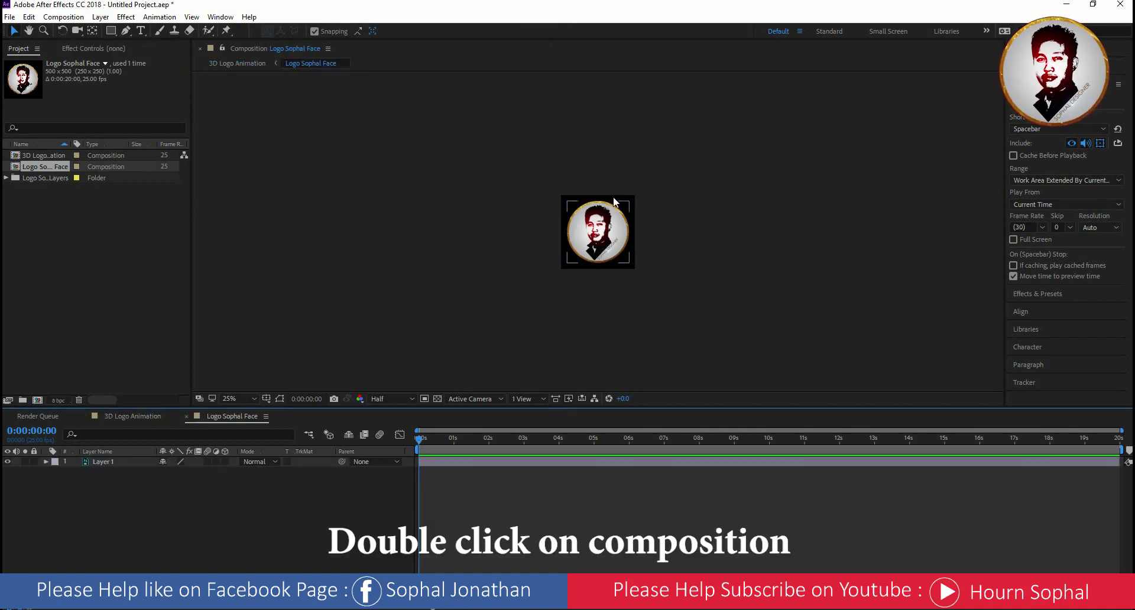
scroll(610, 214, up, 4)
scroll(610, 214, down, 3)
scroll(610, 214, up, 2)
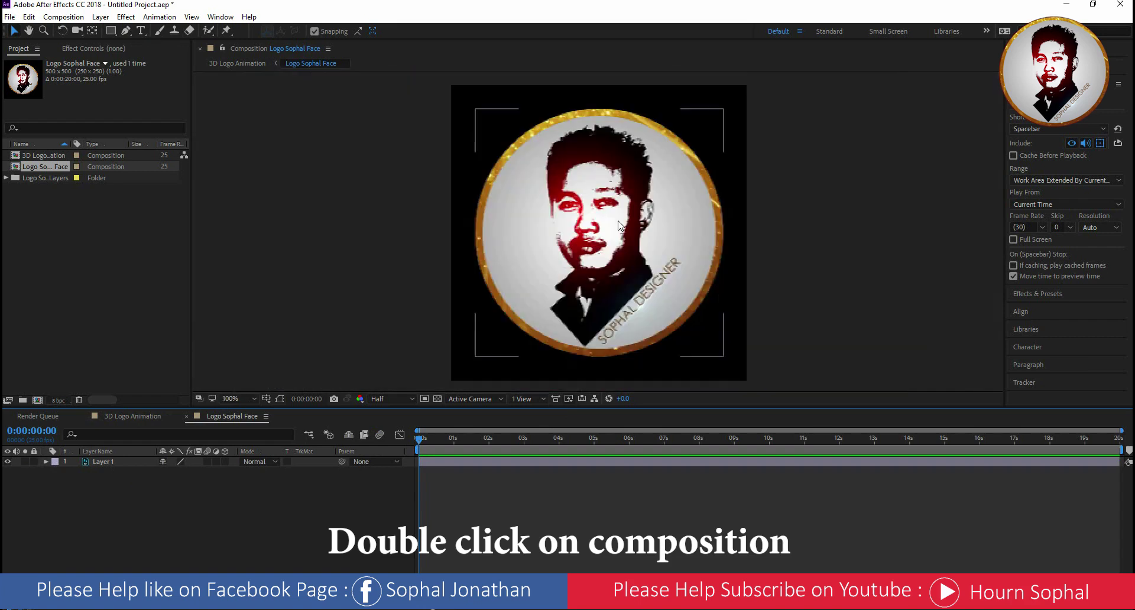
click(647, 228)
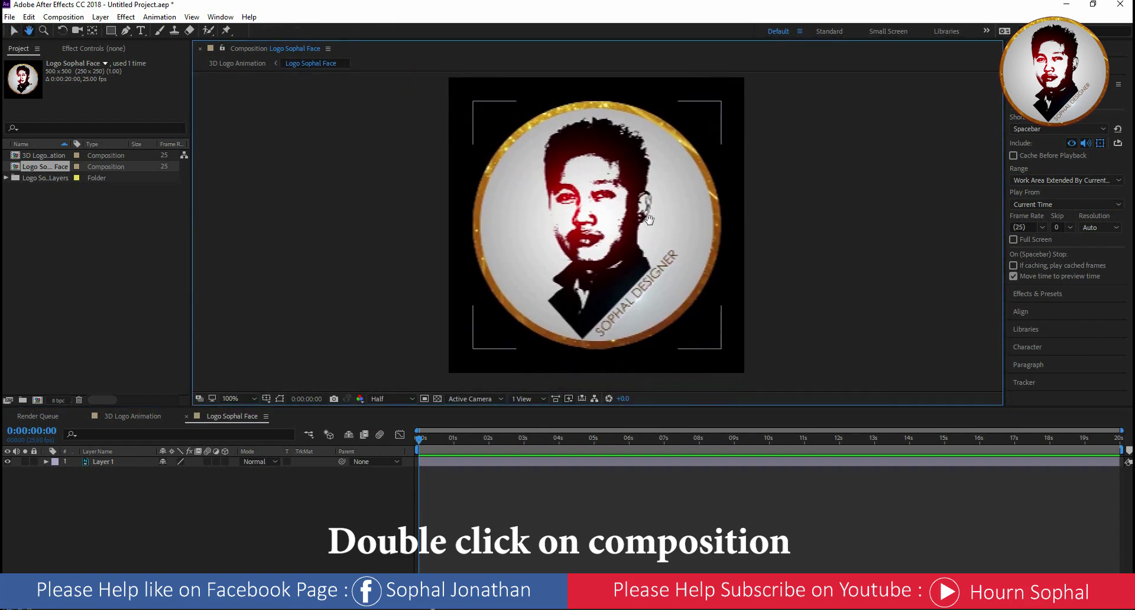
click(111, 32)
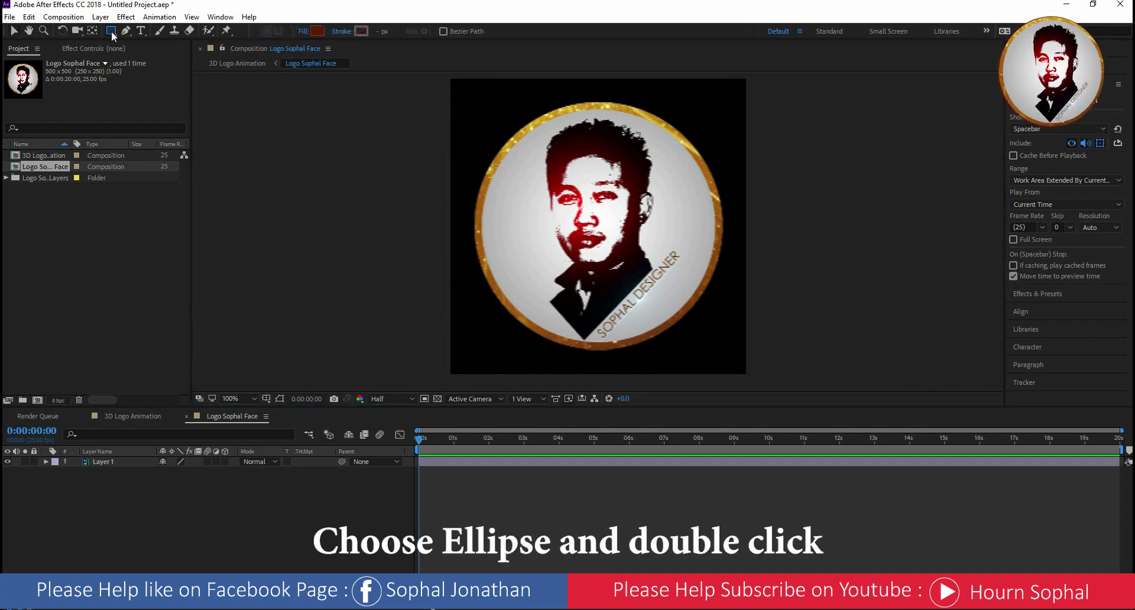
click(160, 57)
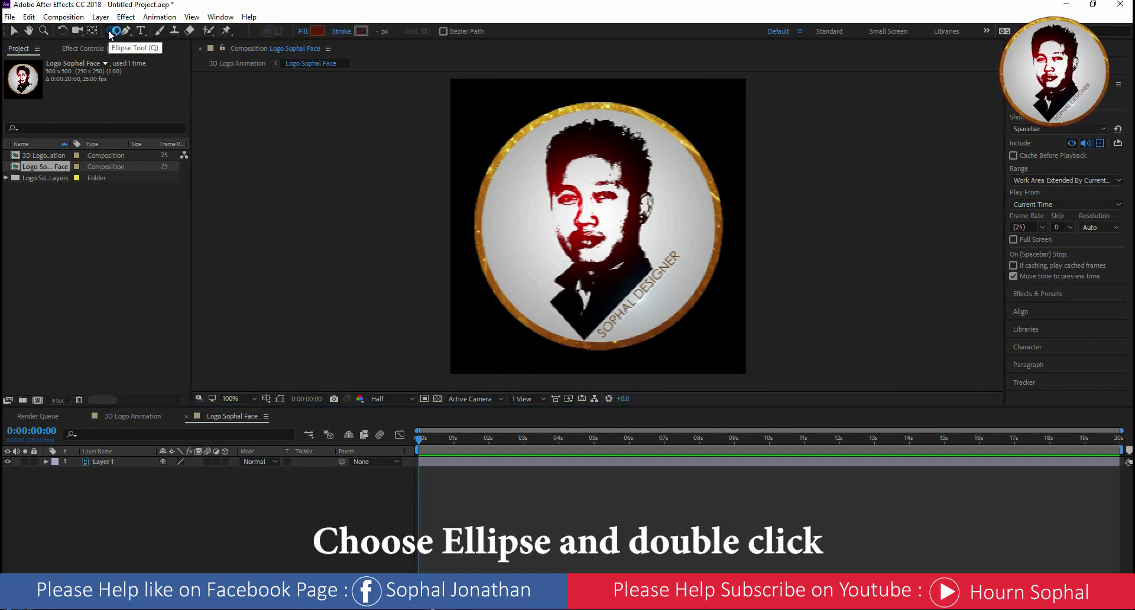
double_click(110, 33)
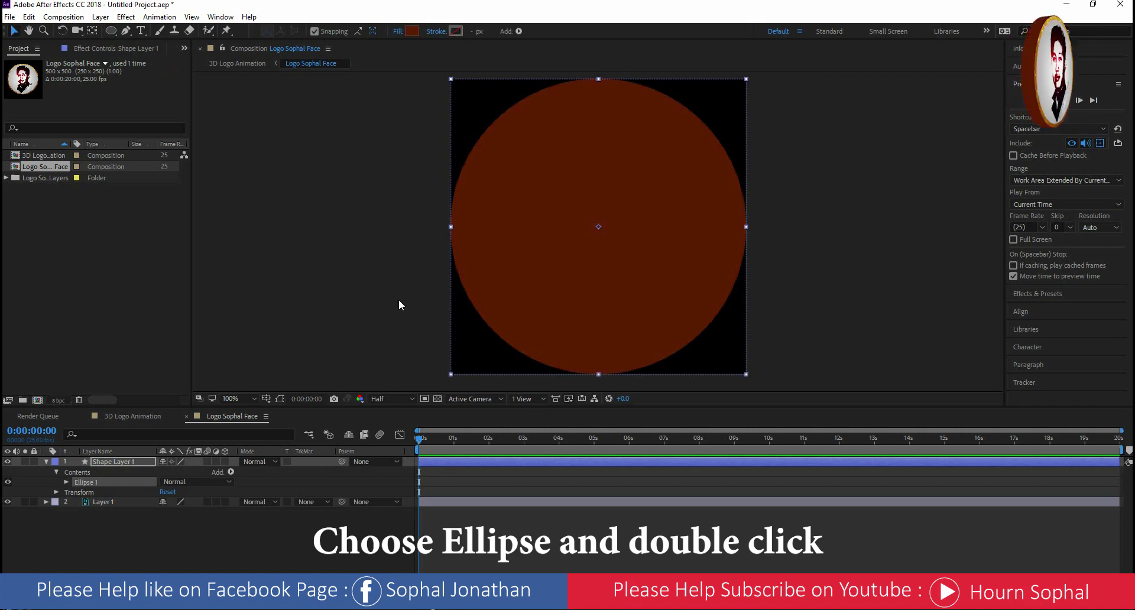
Set the ellipse path size to 424 x 424 and collapse the layer's properties.
click(66, 483)
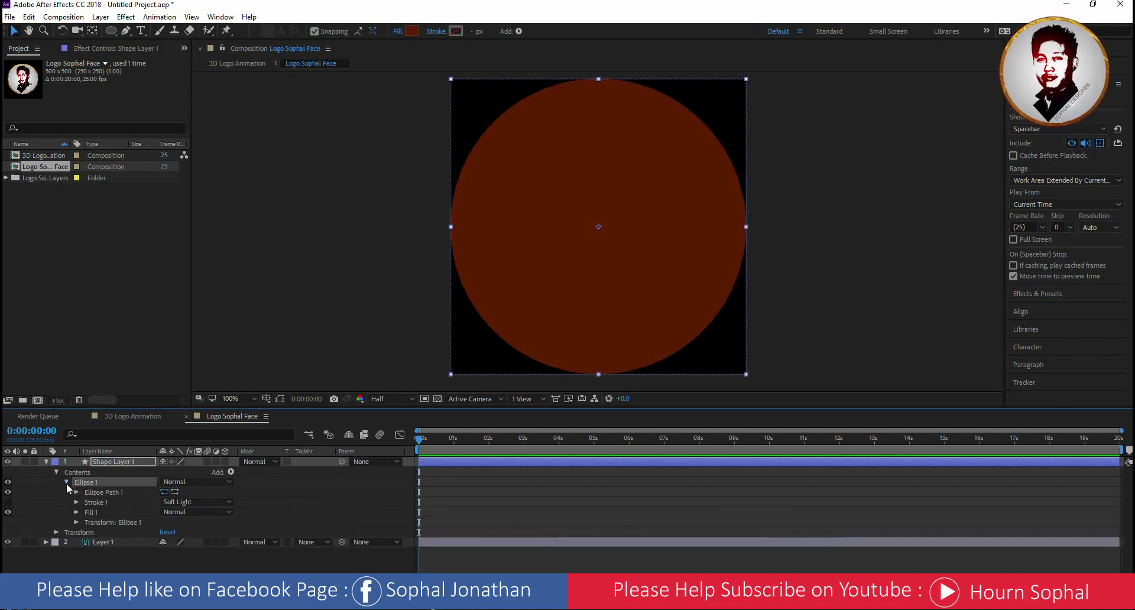
click(77, 492)
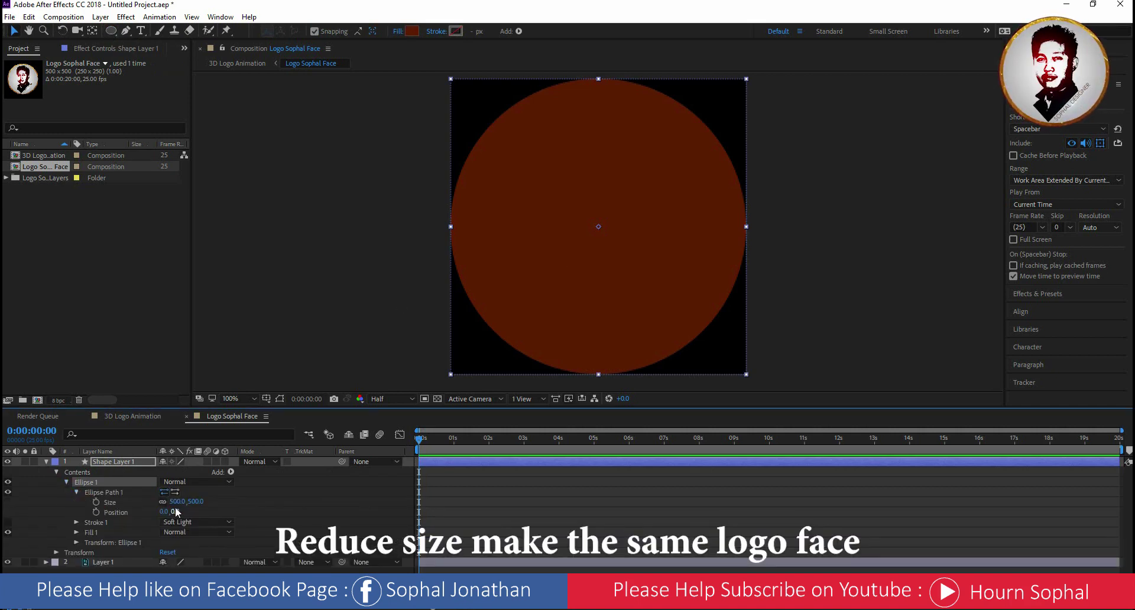
drag(175, 501, 115, 485)
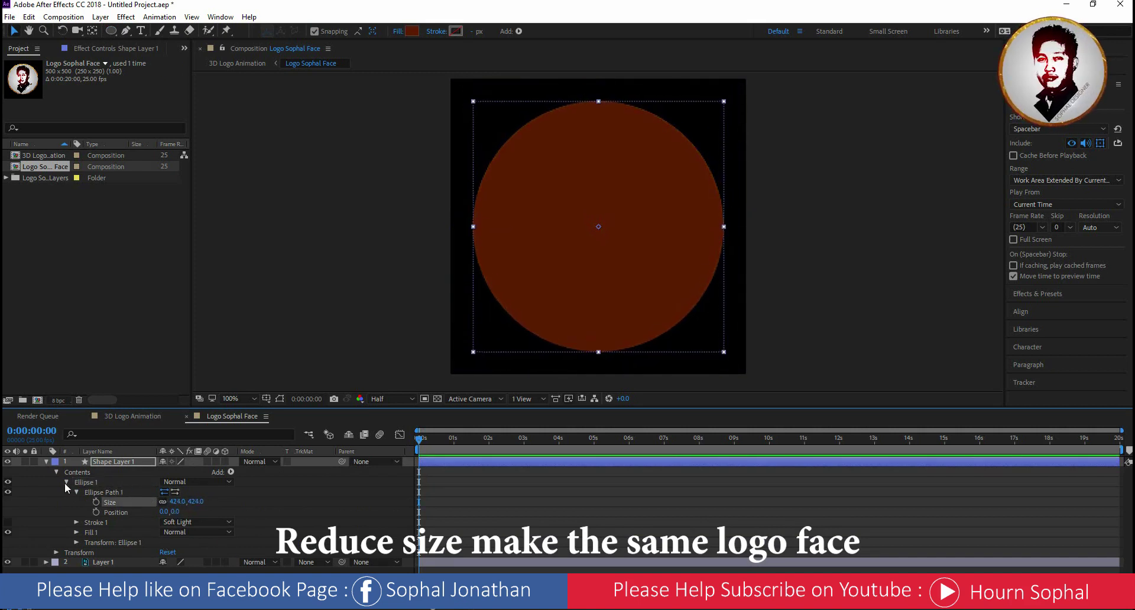
key(u)
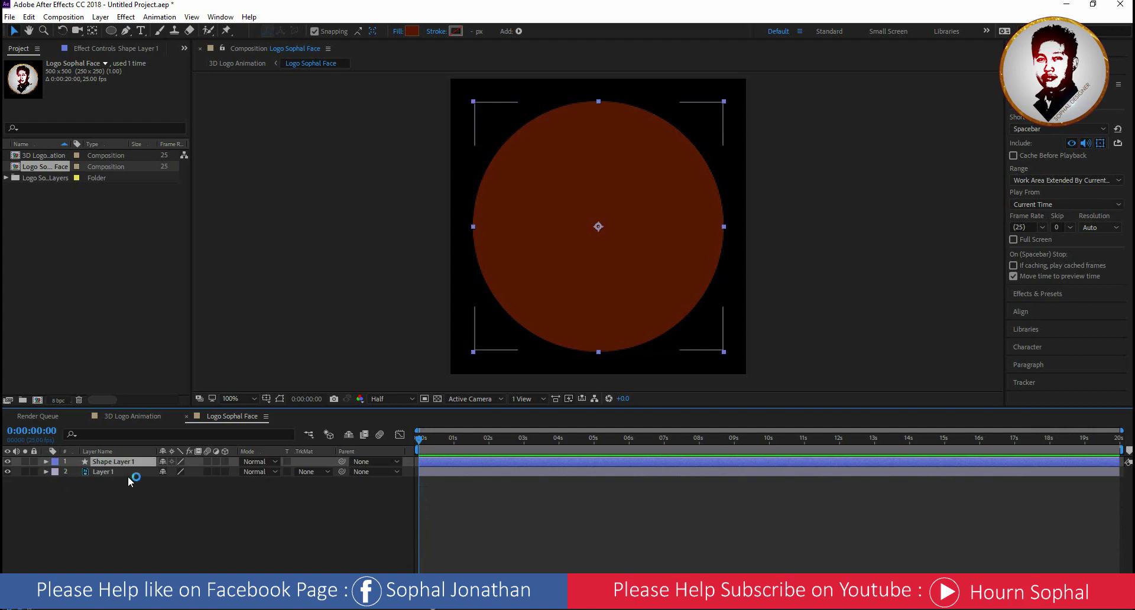
Move the circle layer below the face logo, make it 3D, and set Extrusion Depth to 50.
drag(108, 476, 107, 477)
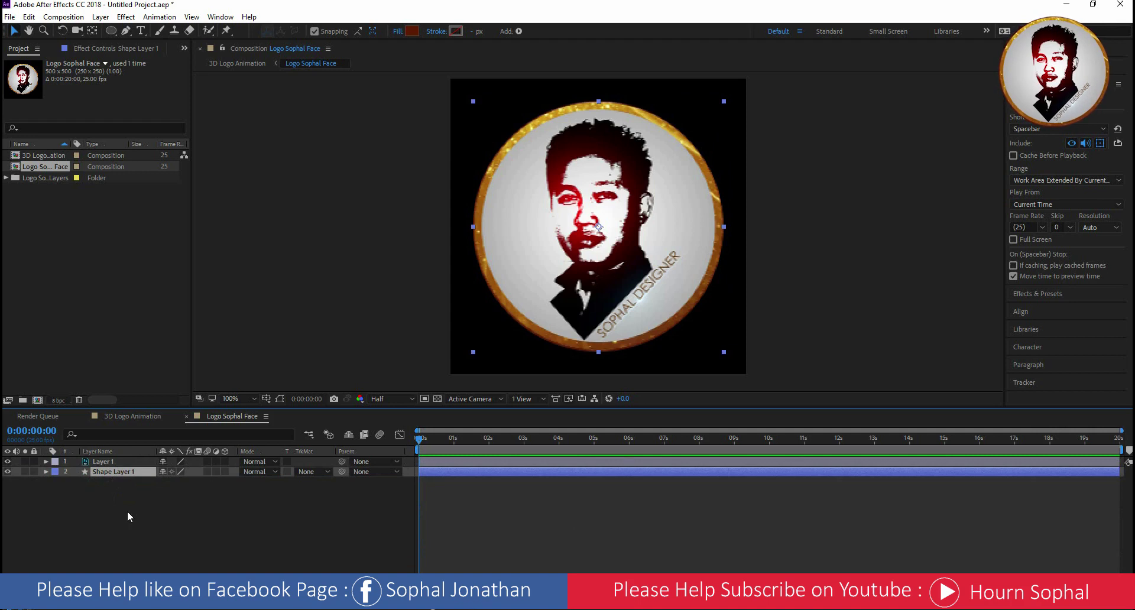
click(225, 471)
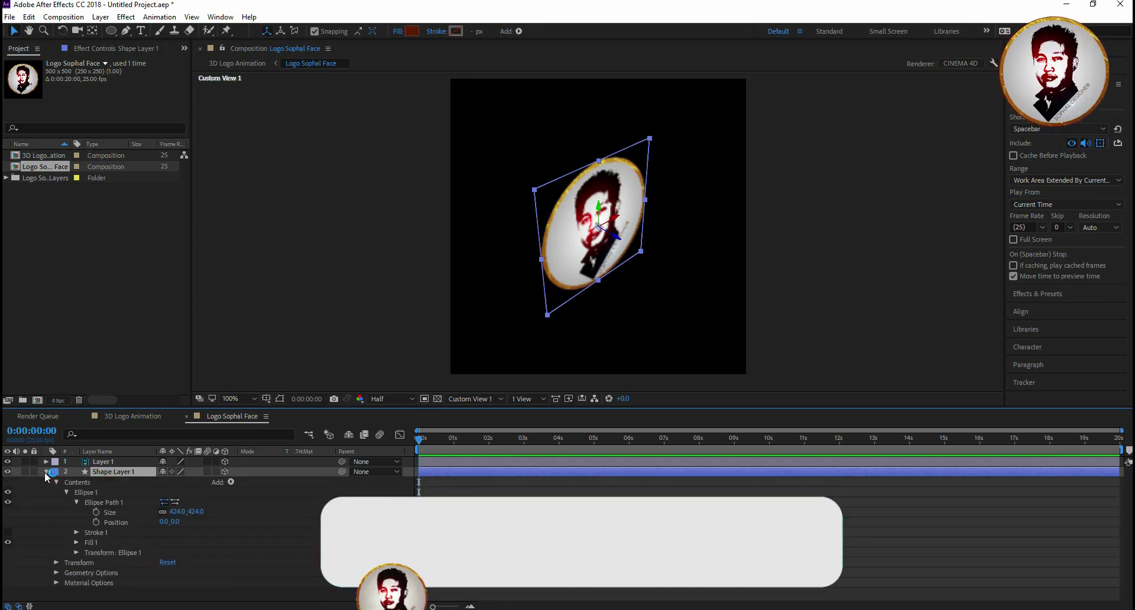
click(56, 482)
click(57, 502)
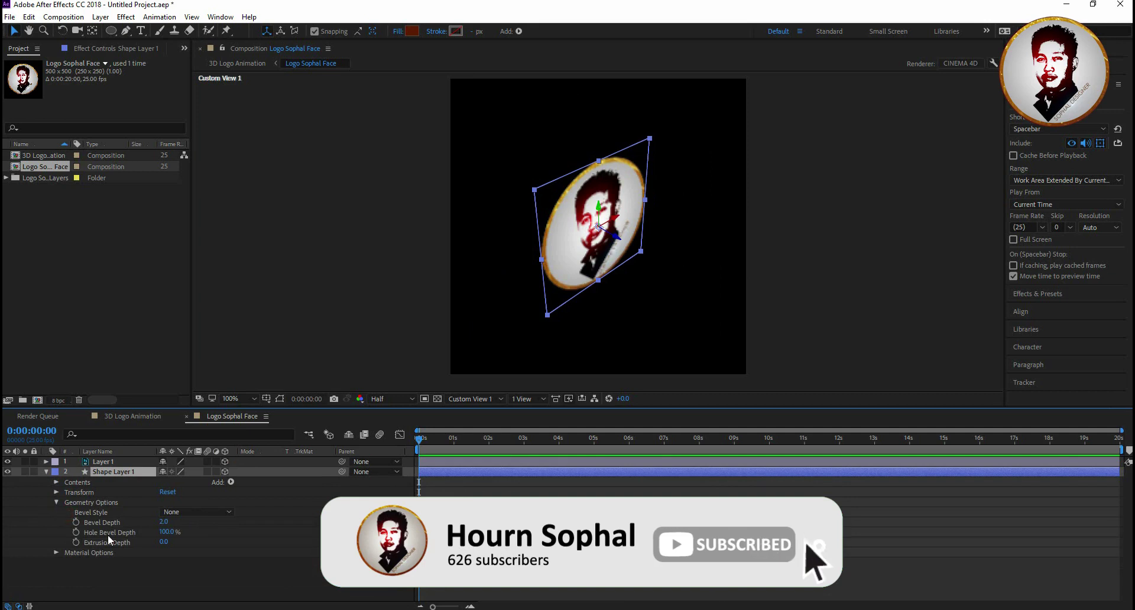
drag(164, 542, 195, 544)
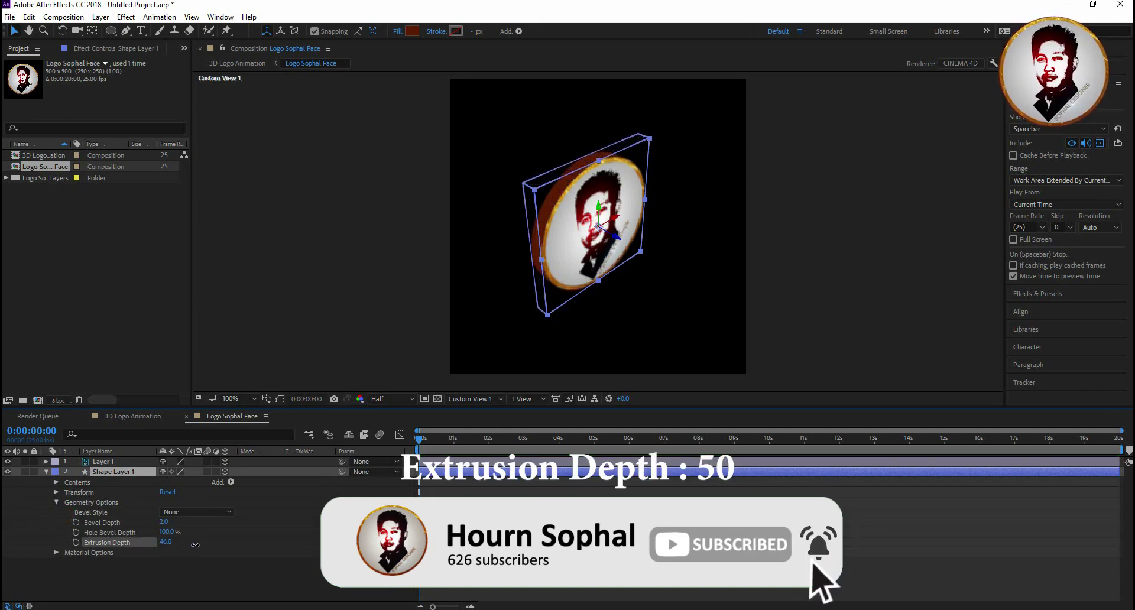
click(176, 541)
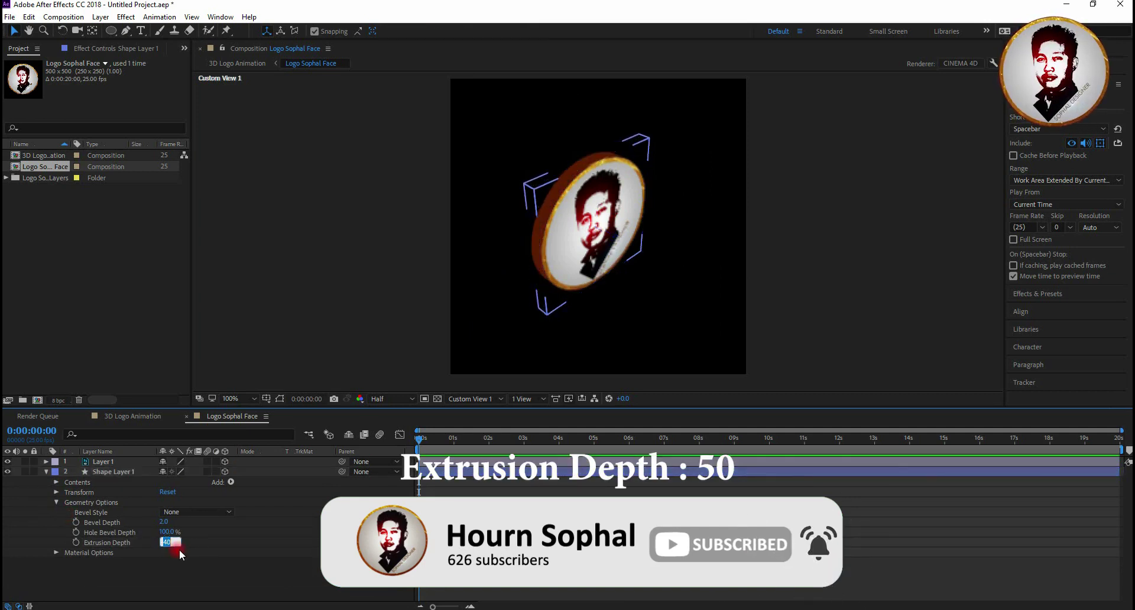
text(50)
key(Return)
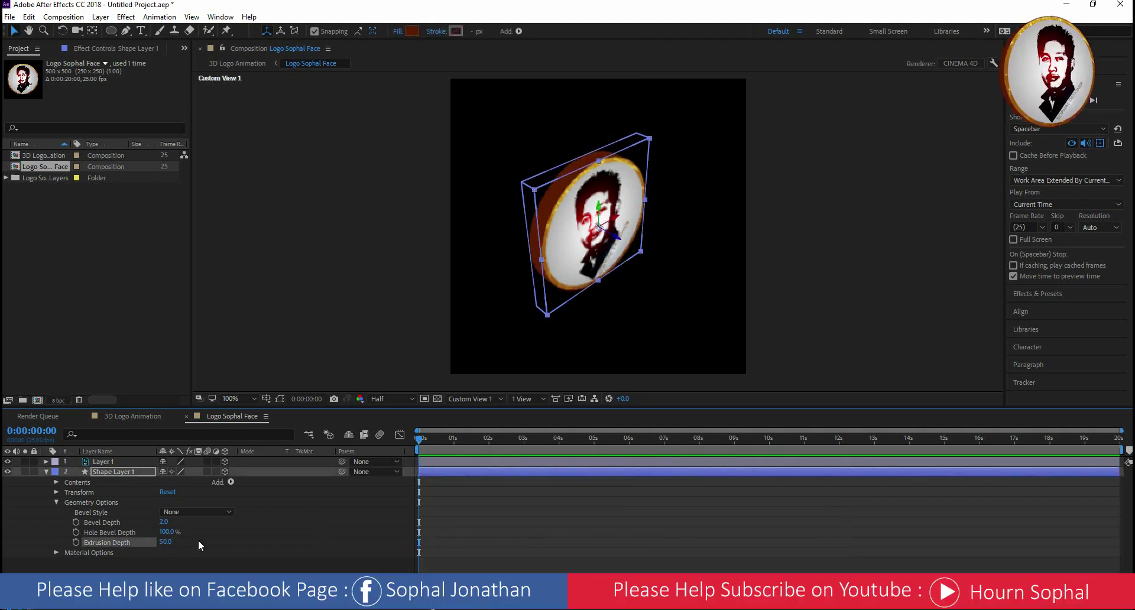
Collapse the circle layer and switch the viewer to Active Camera.
click(46, 471)
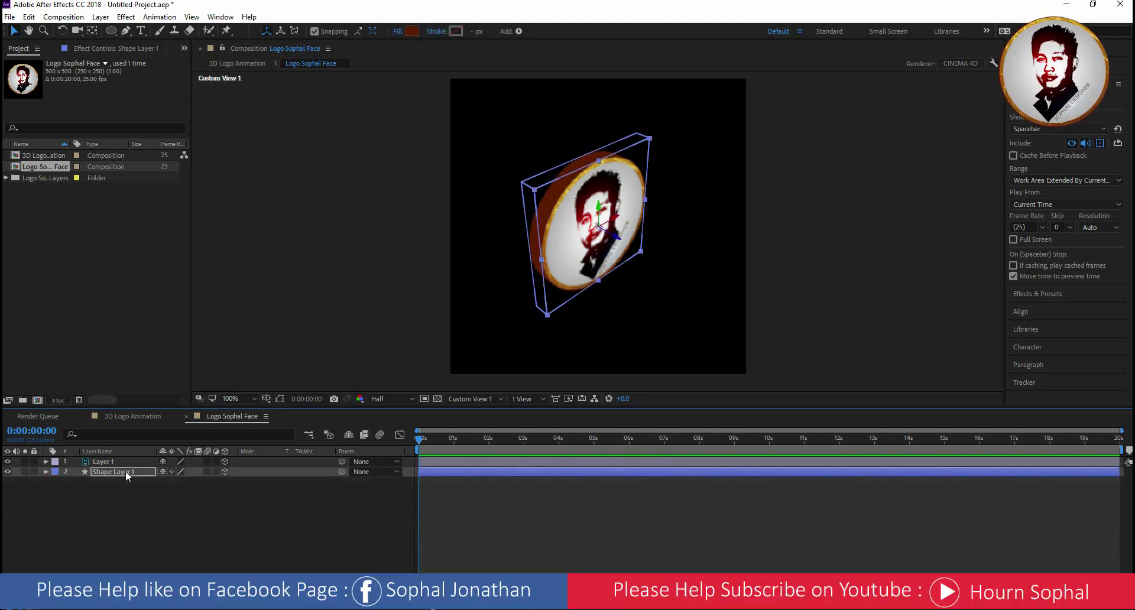
click(105, 471)
click(473, 399)
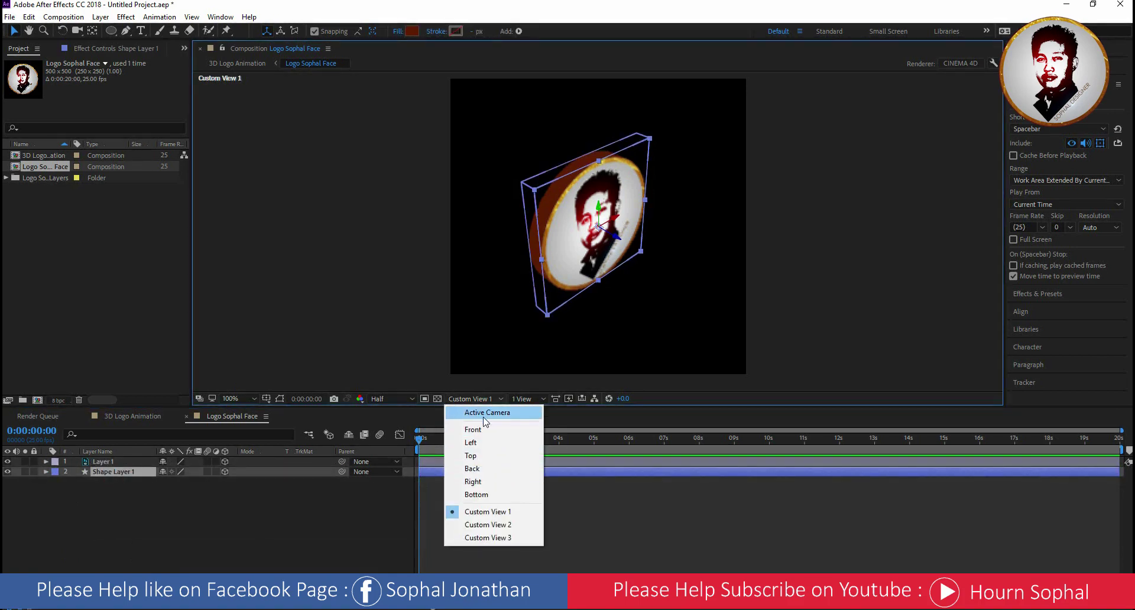
click(484, 413)
Duplicate the face logo layer with Edit > Duplicate and view the composition from the Back.
click(108, 470)
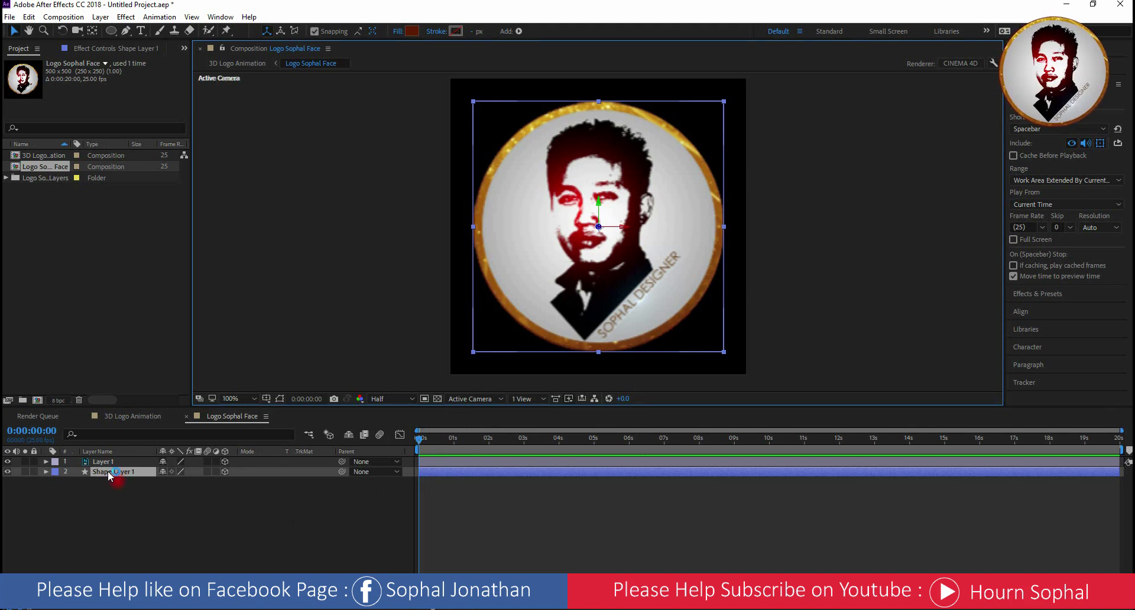
right_click(107, 470)
click(90, 513)
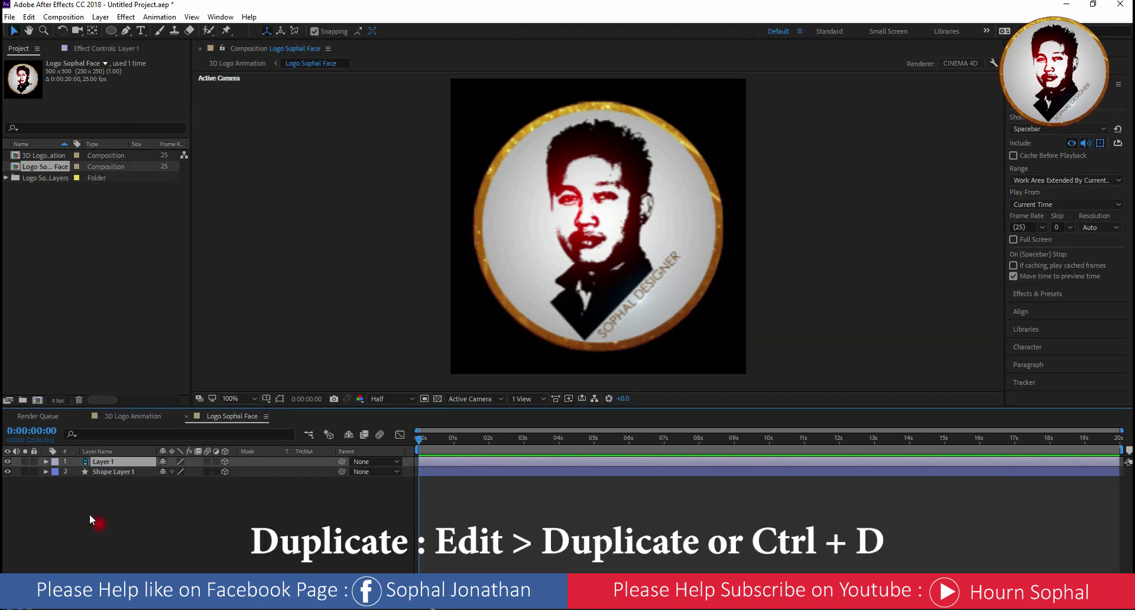
click(108, 461)
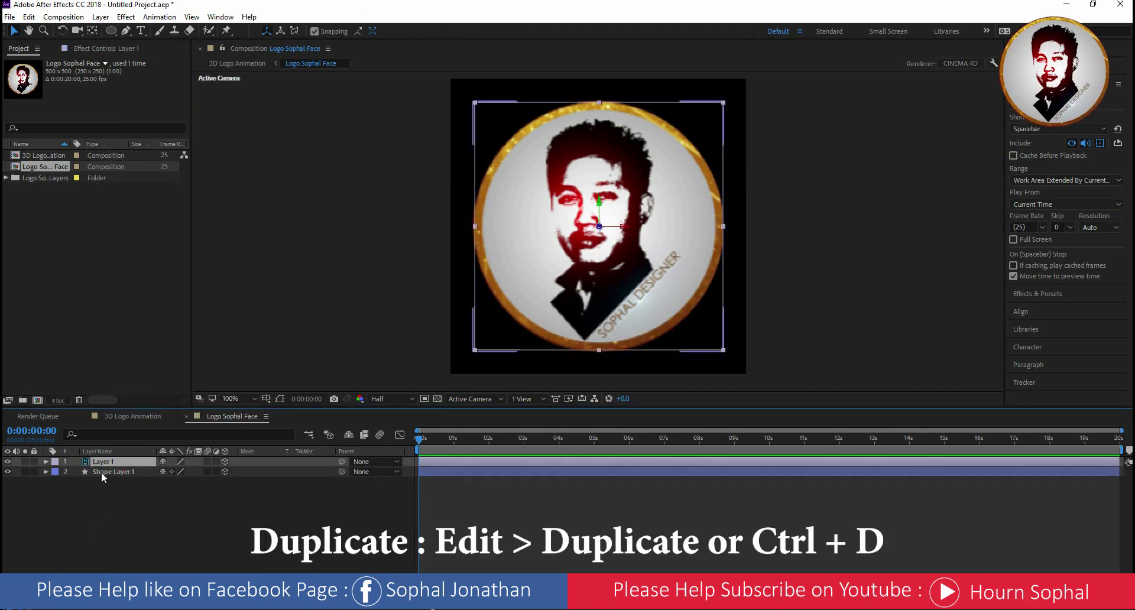
click(36, 19)
click(85, 169)
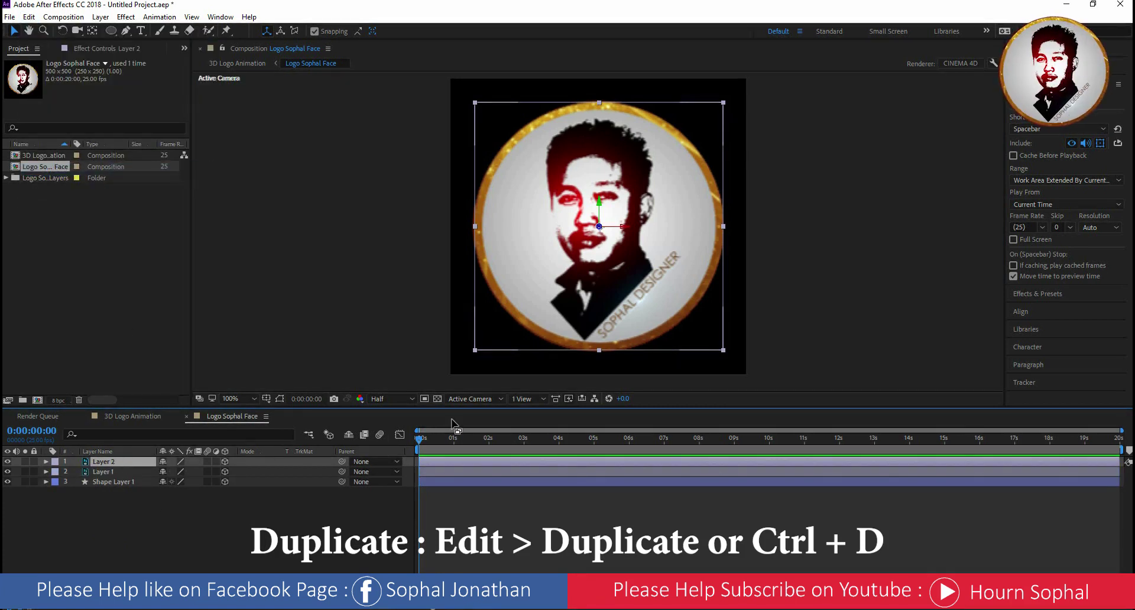
click(467, 399)
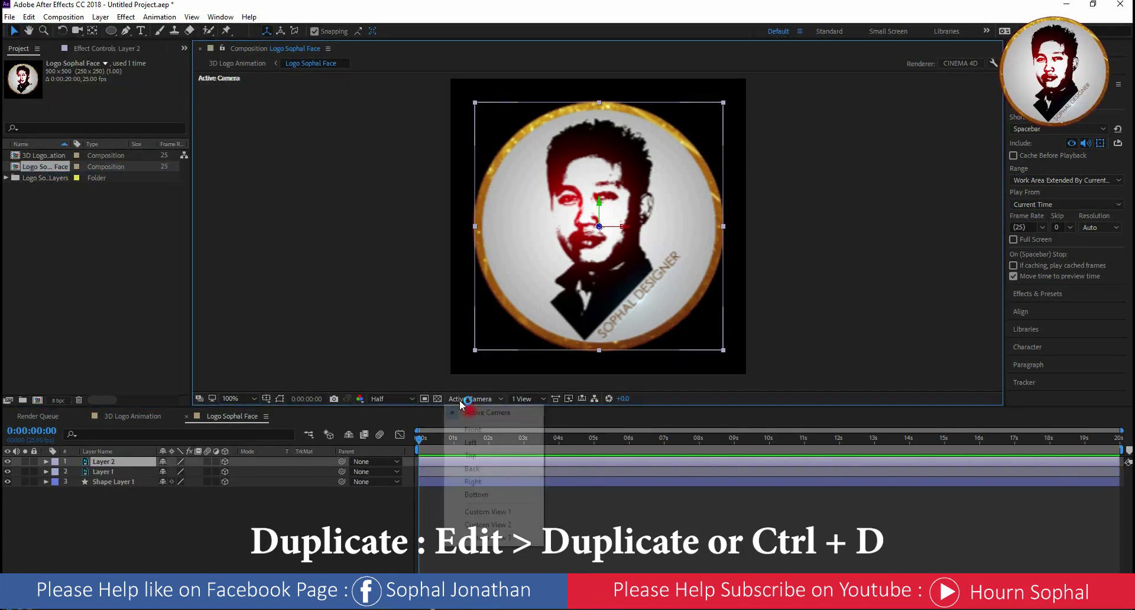
click(473, 468)
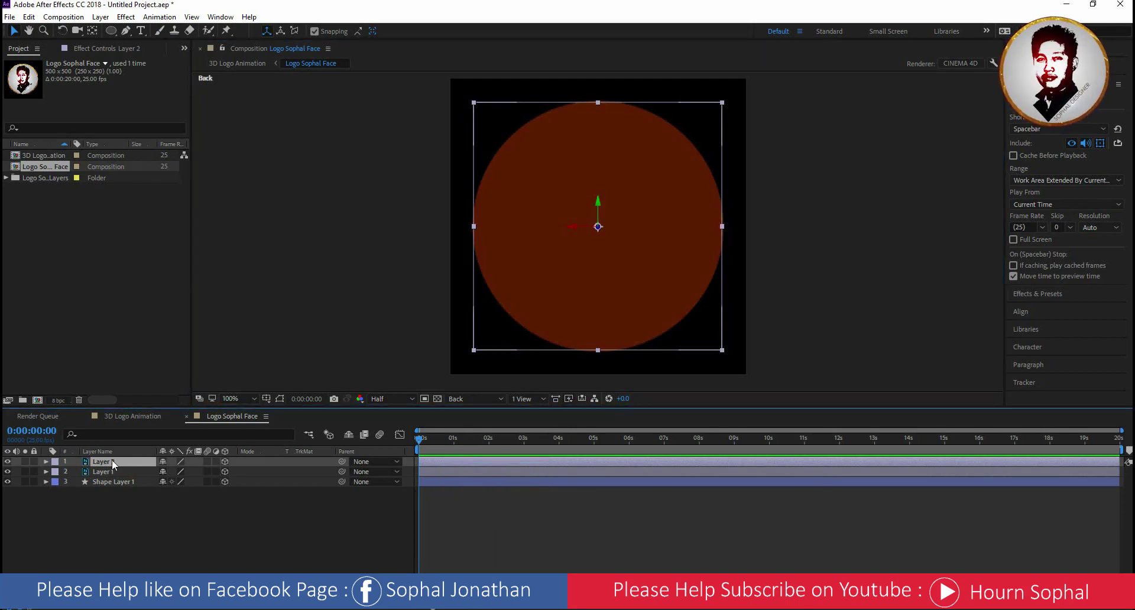
Set Layer 2's Z position to 51.
click(46, 461)
click(47, 462)
key(p)
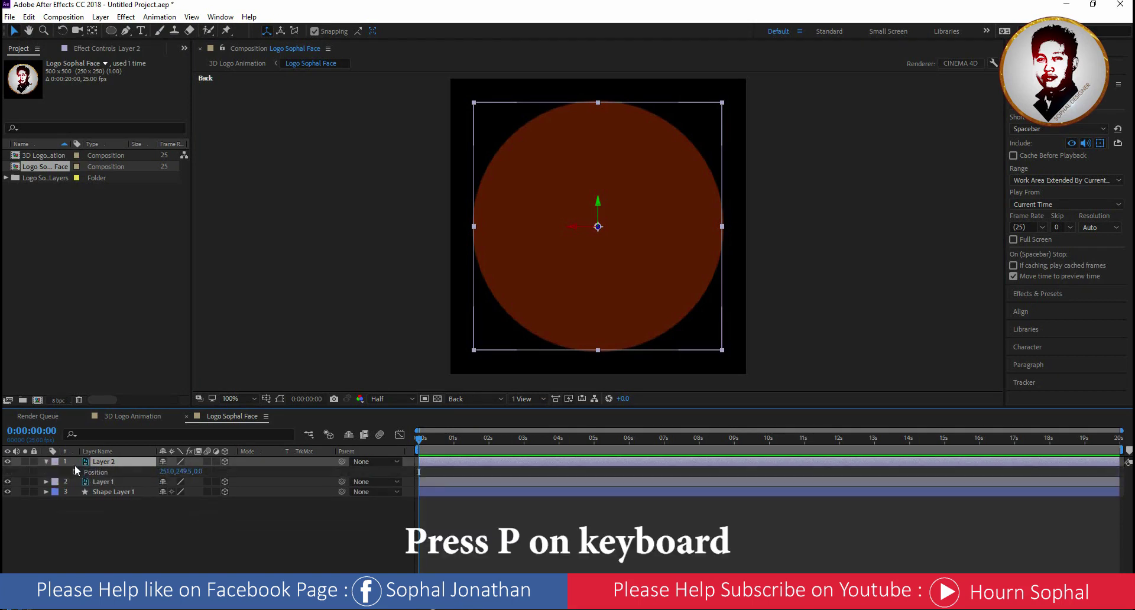
click(199, 471)
text(1)
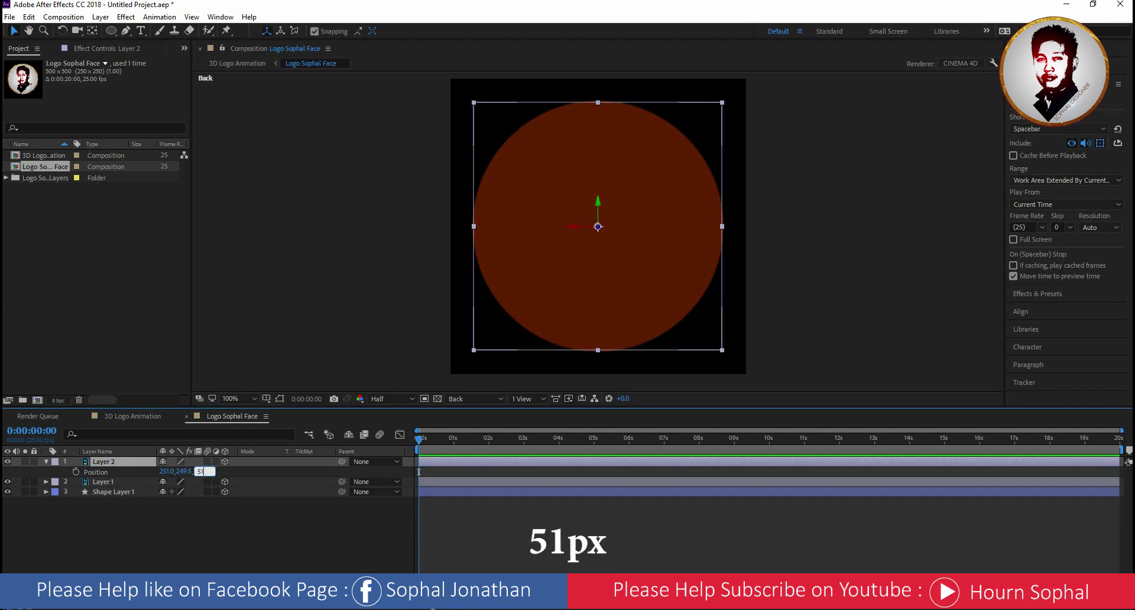
text(0.0)
key(Return)
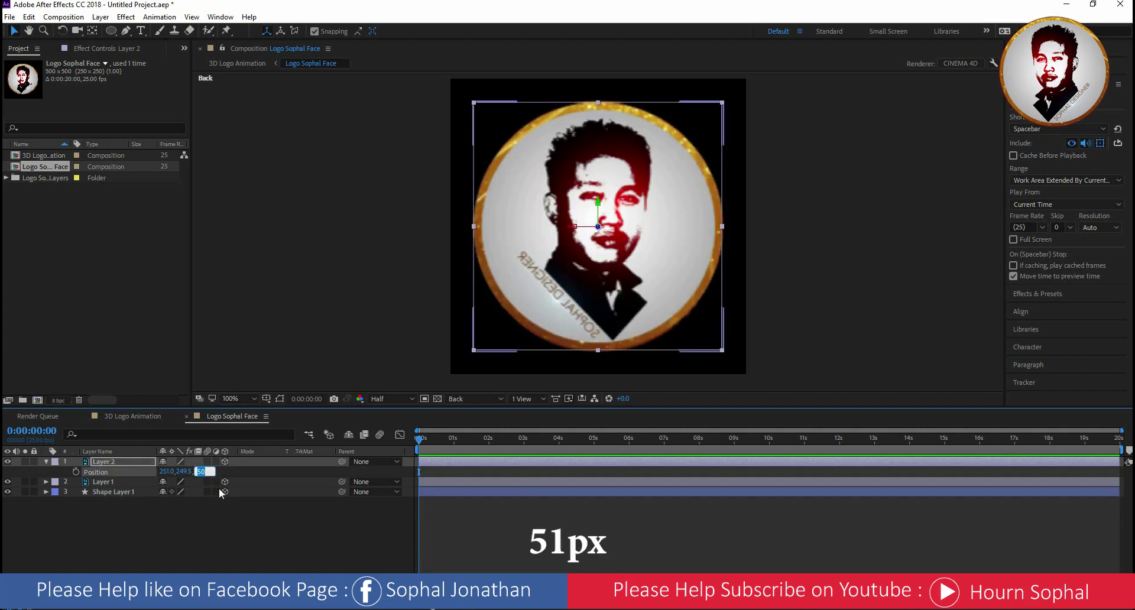
Flip Layer 2 horizontally via Transform, recheck its Z of 51, and collapse its properties.
click(124, 465)
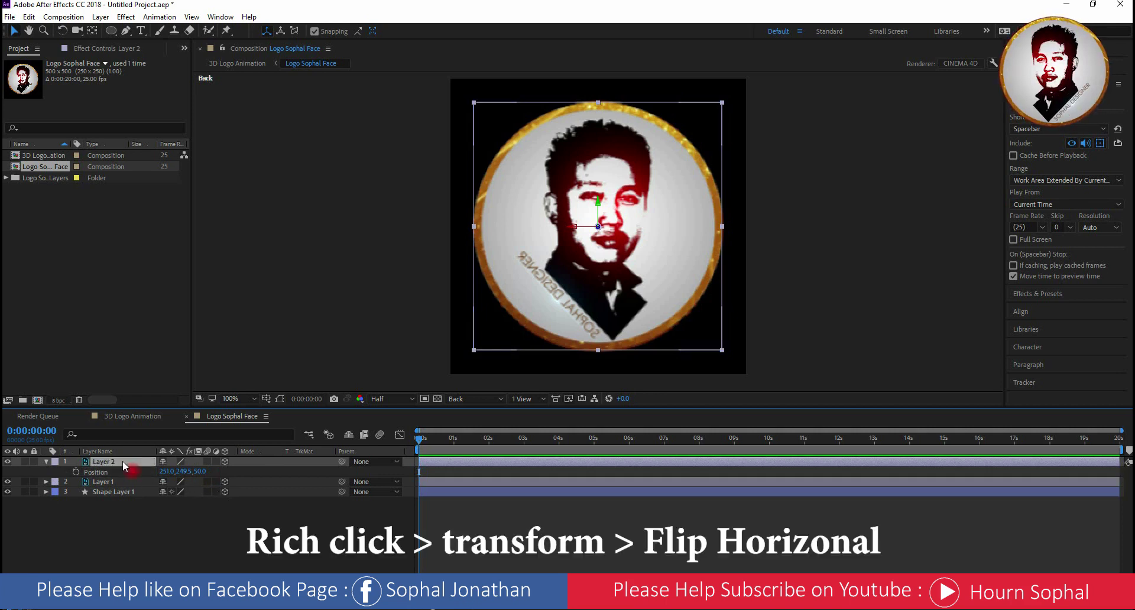
right_click(123, 463)
mouse_move(211, 183)
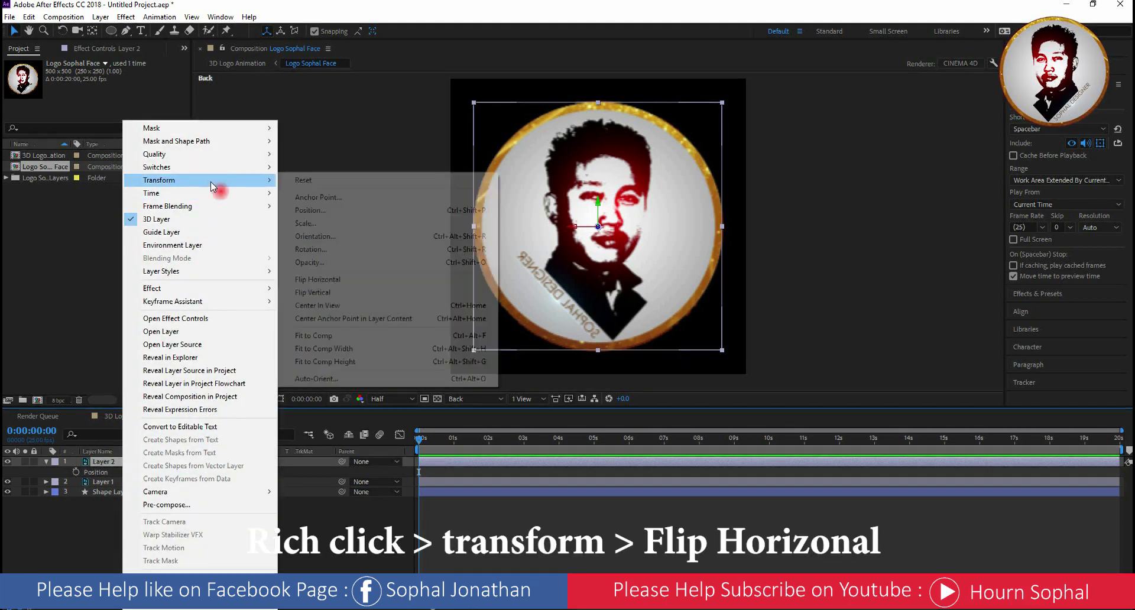
click(327, 277)
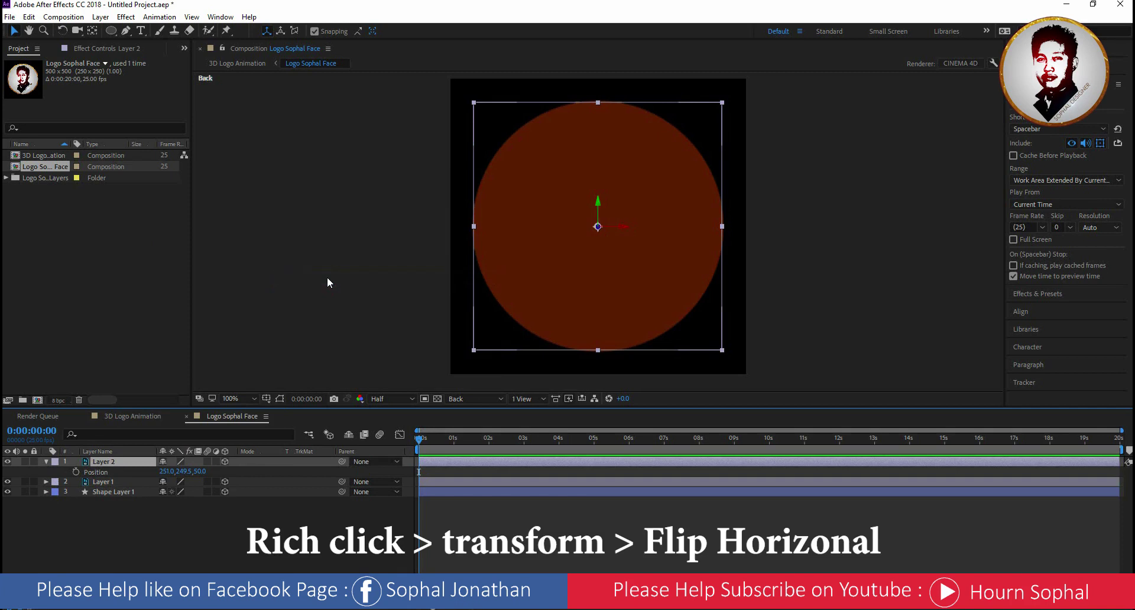
click(200, 471)
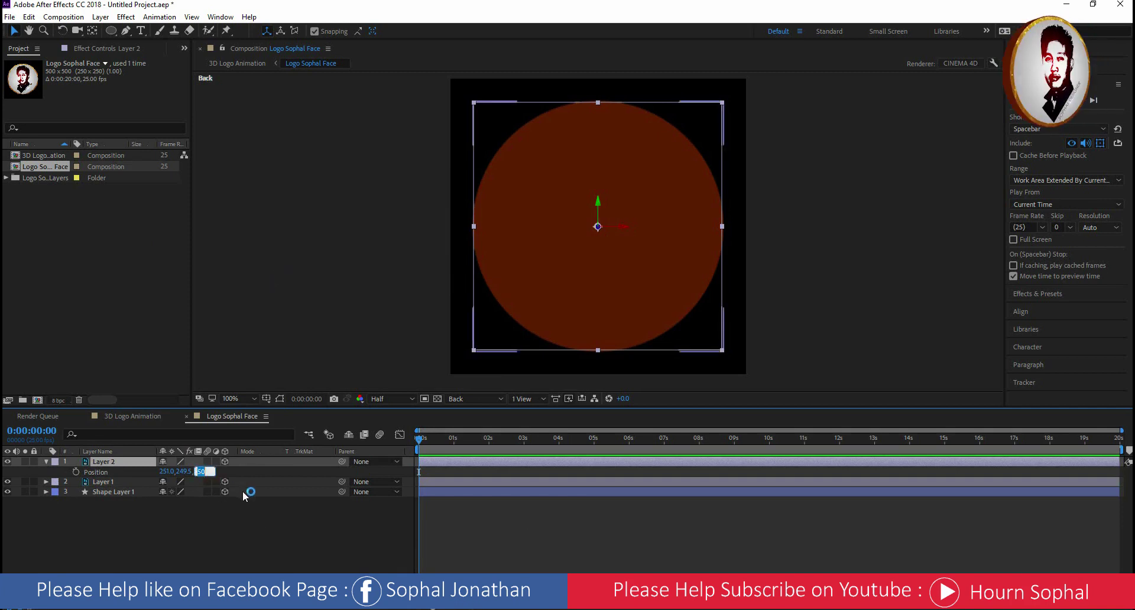
click(250, 533)
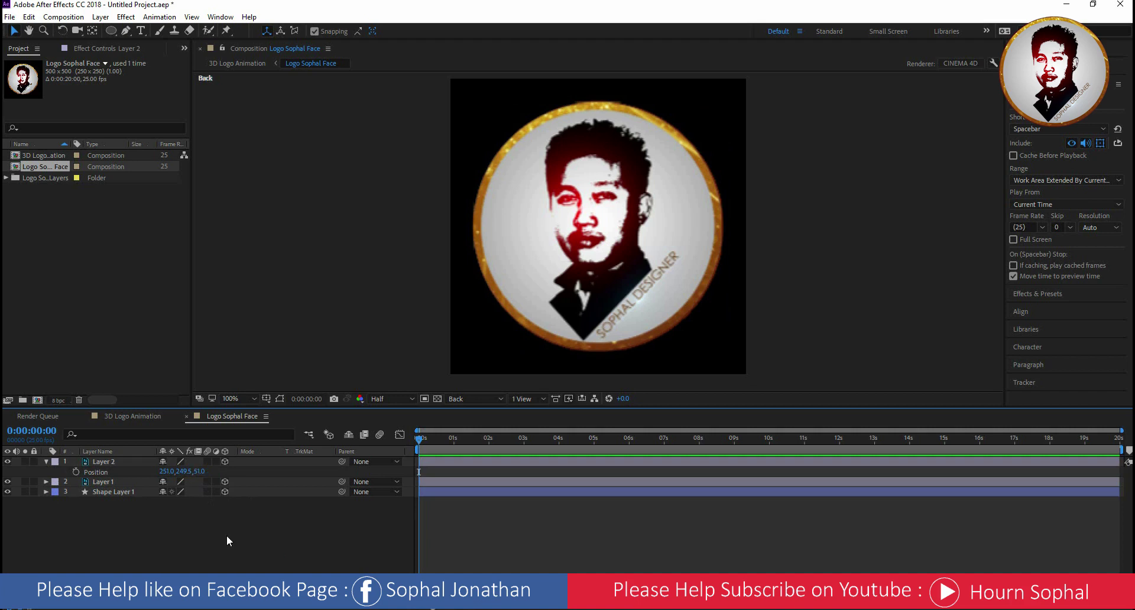
click(46, 461)
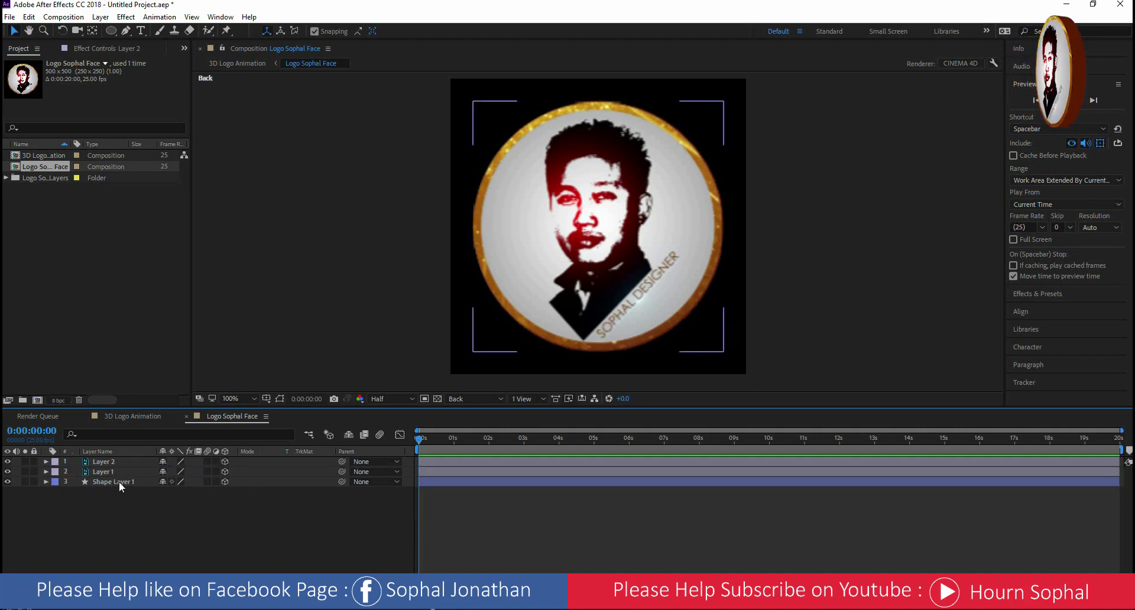
Inspect the coin from Custom Views 1-3, return to Active Camera, and select Layer 2.
click(473, 398)
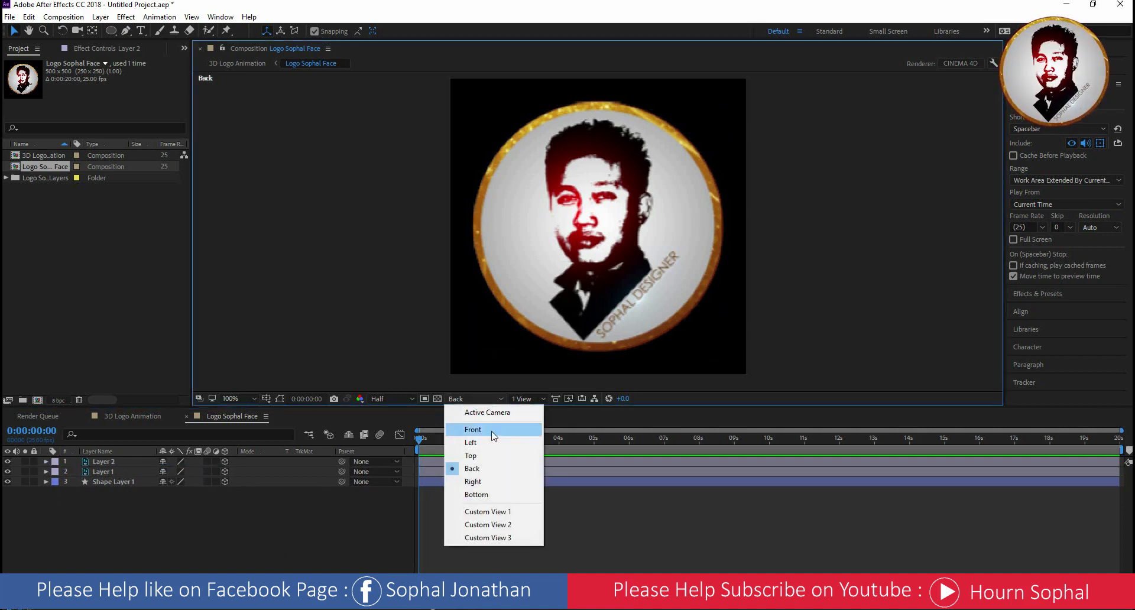
click(510, 511)
click(473, 399)
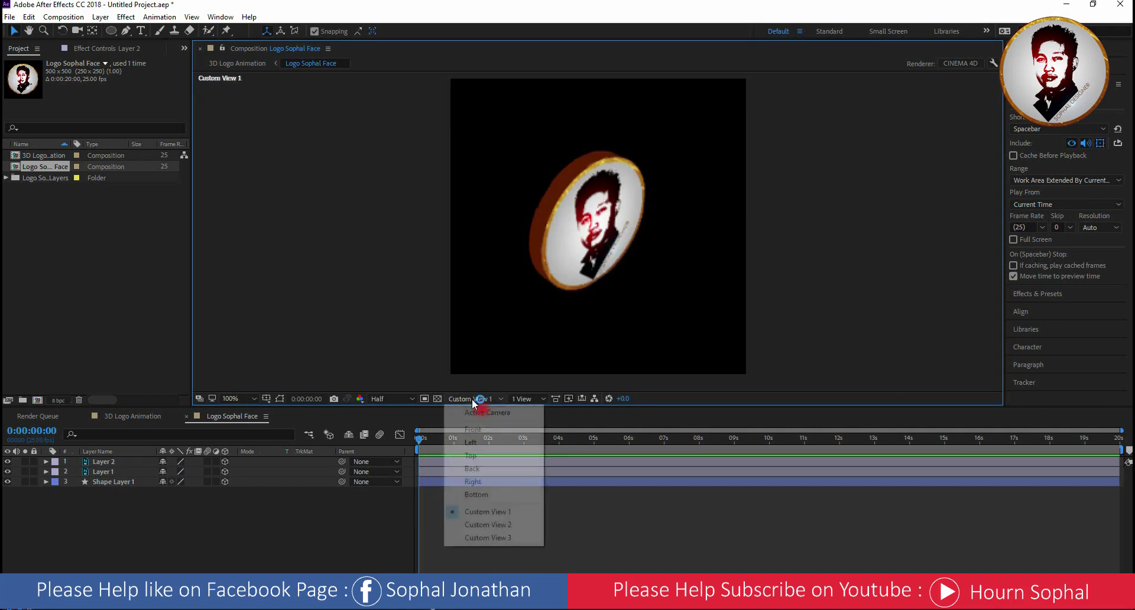
click(496, 523)
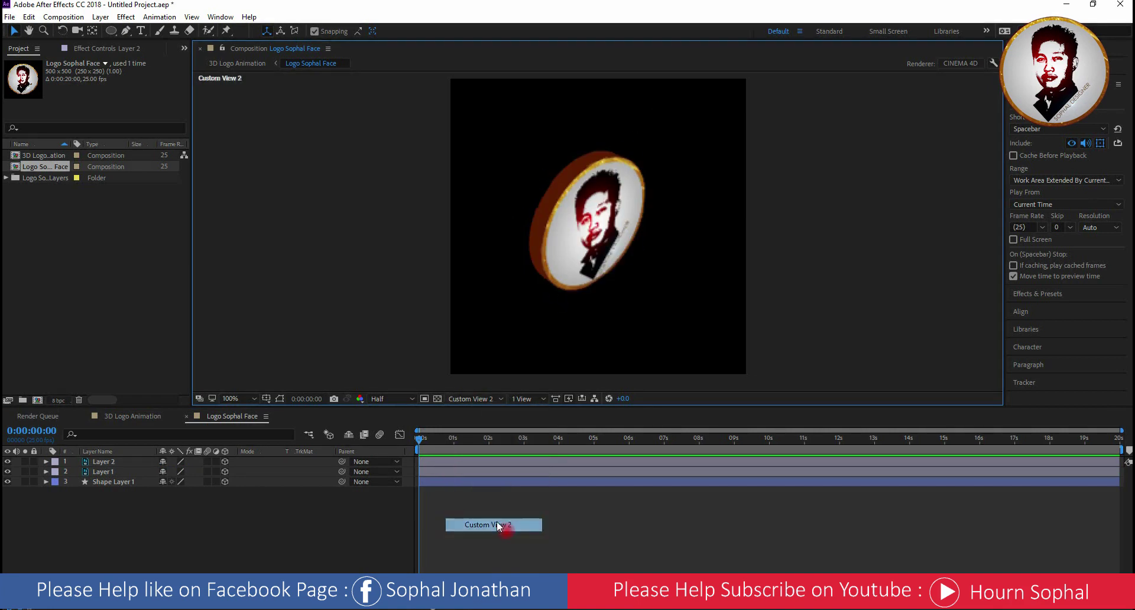
click(474, 399)
click(468, 535)
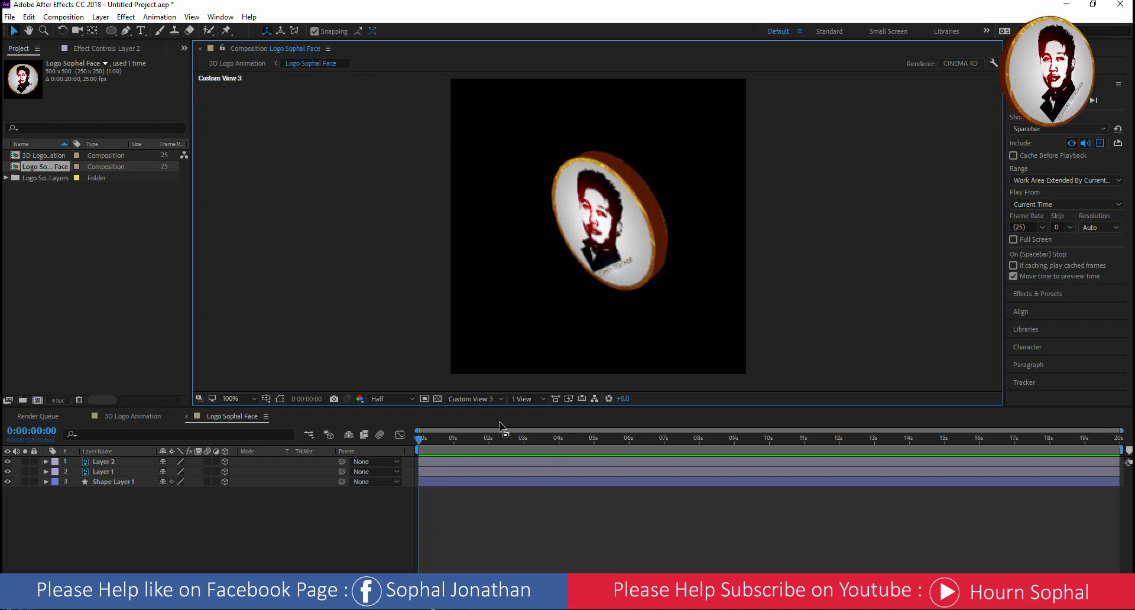
click(468, 400)
click(477, 414)
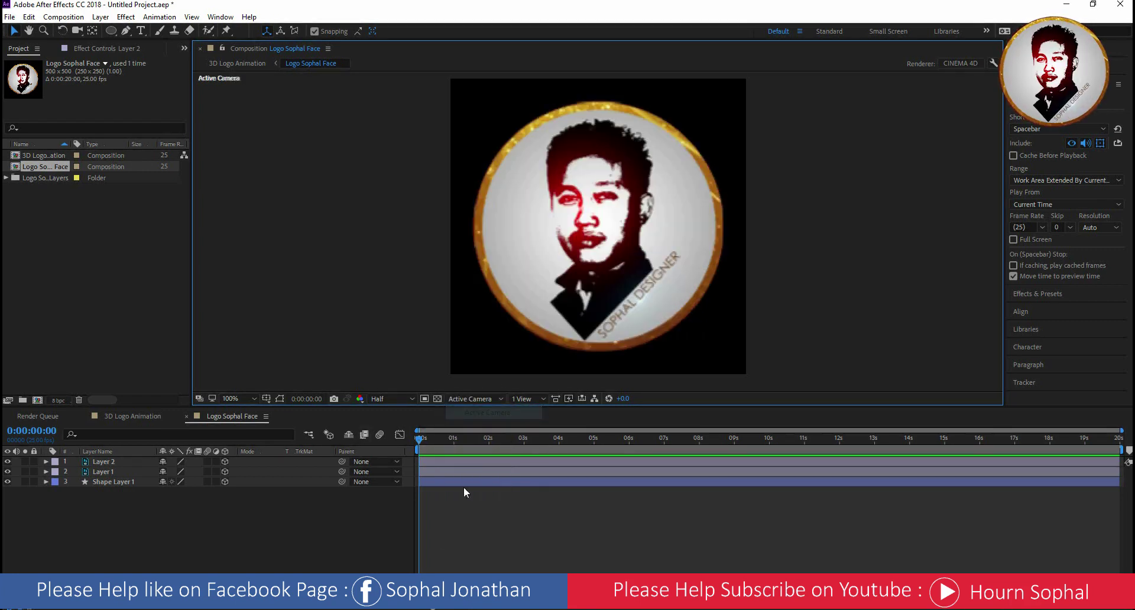
click(106, 482)
click(103, 472)
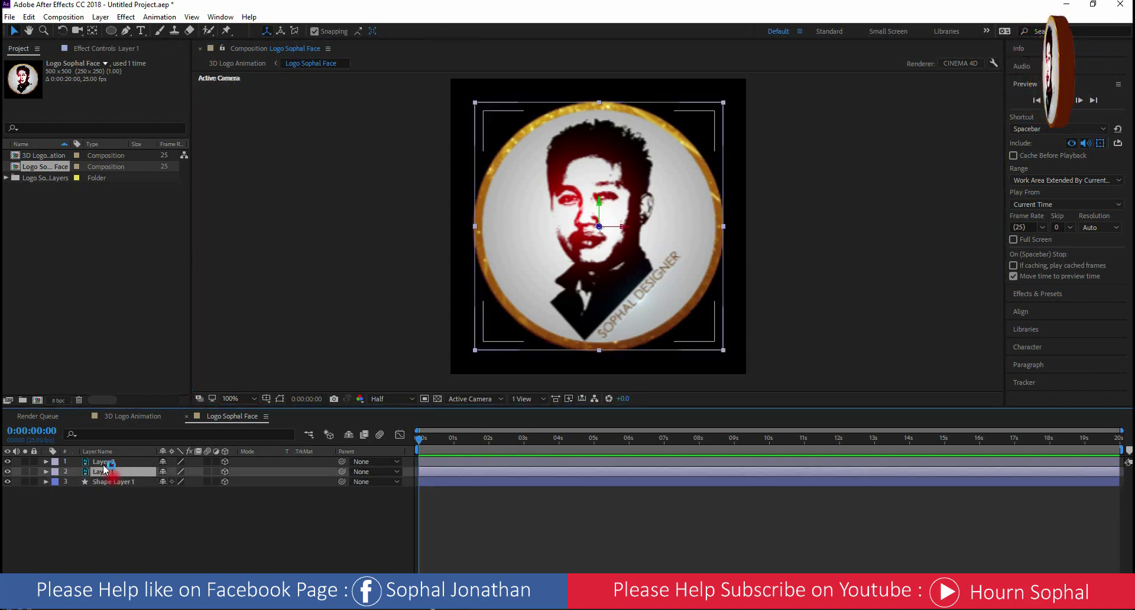
click(104, 462)
Add a new camera layer, Camera 1, with the default camera settings.
right_click(223, 539)
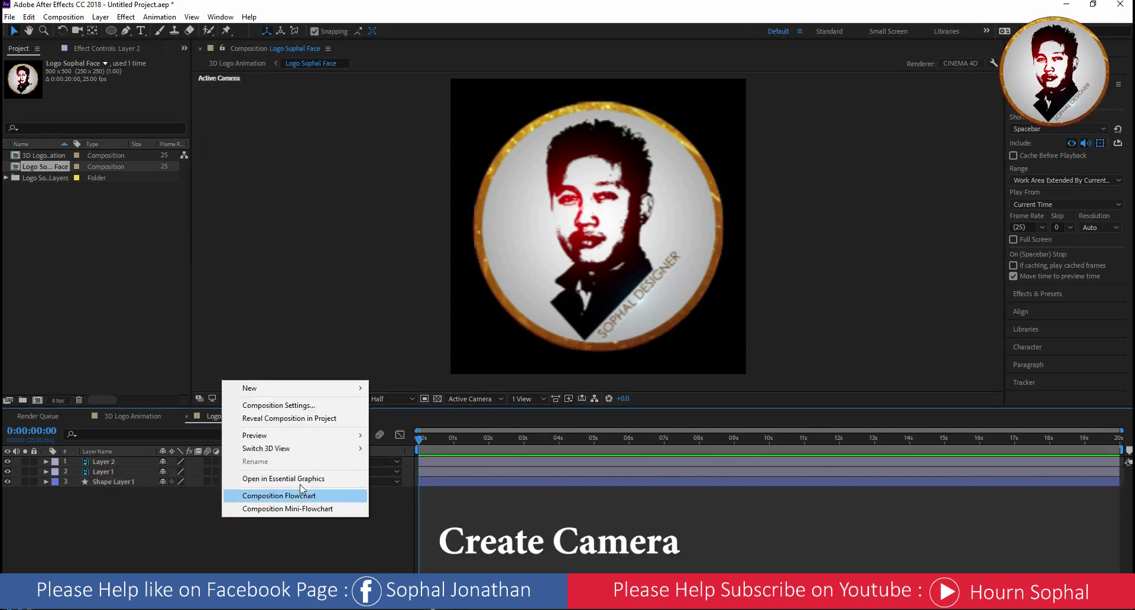
click(357, 390)
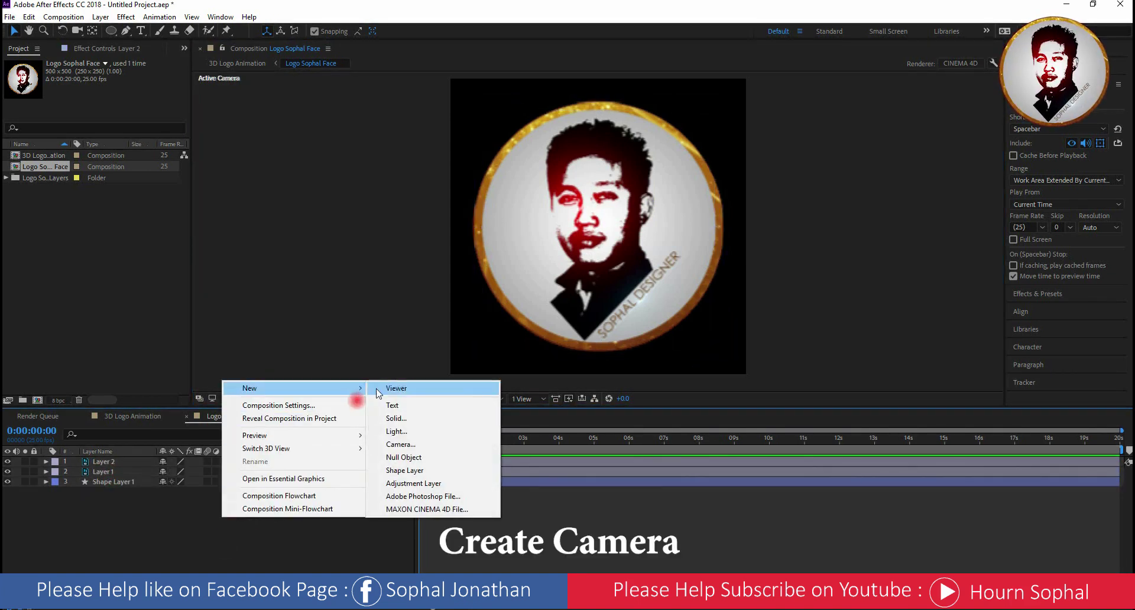
click(395, 444)
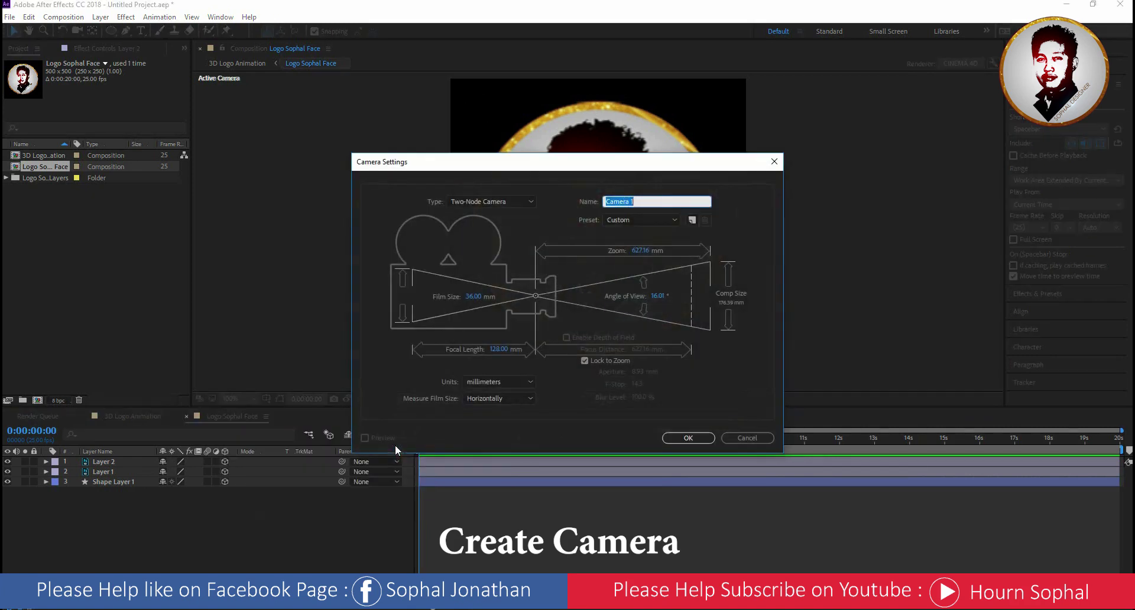
click(700, 438)
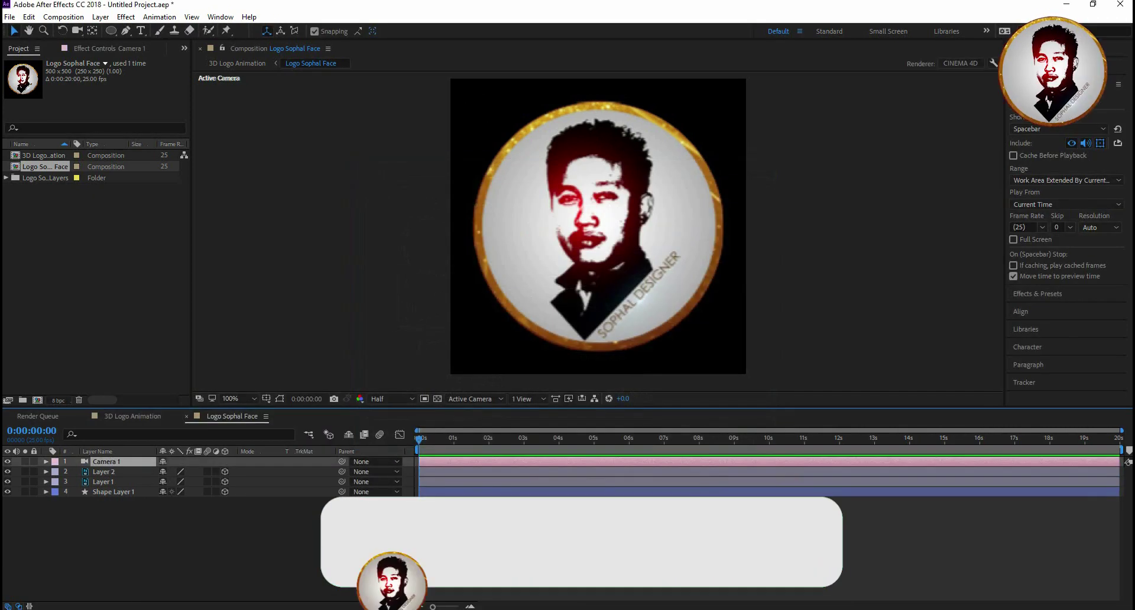
Test-orbit the camera with the Unified Camera tool, then undo the orbit.
click(79, 32)
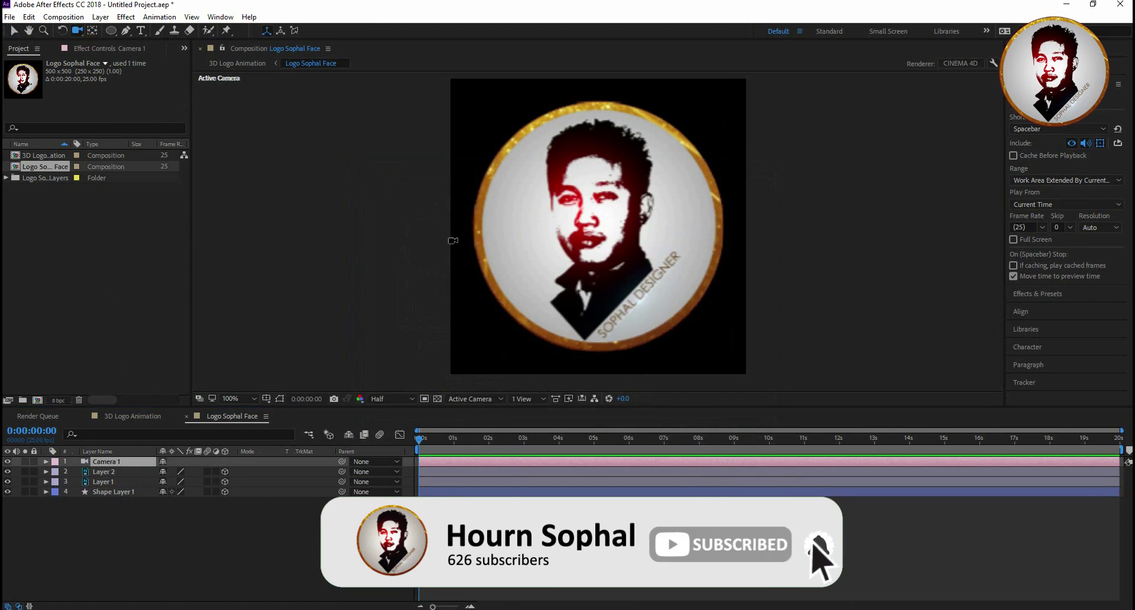
mouse_move(534, 263)
mouse_down()
mouse_move(768, 262)
mouse_move(497, 256)
mouse_move(669, 275)
mouse_up()
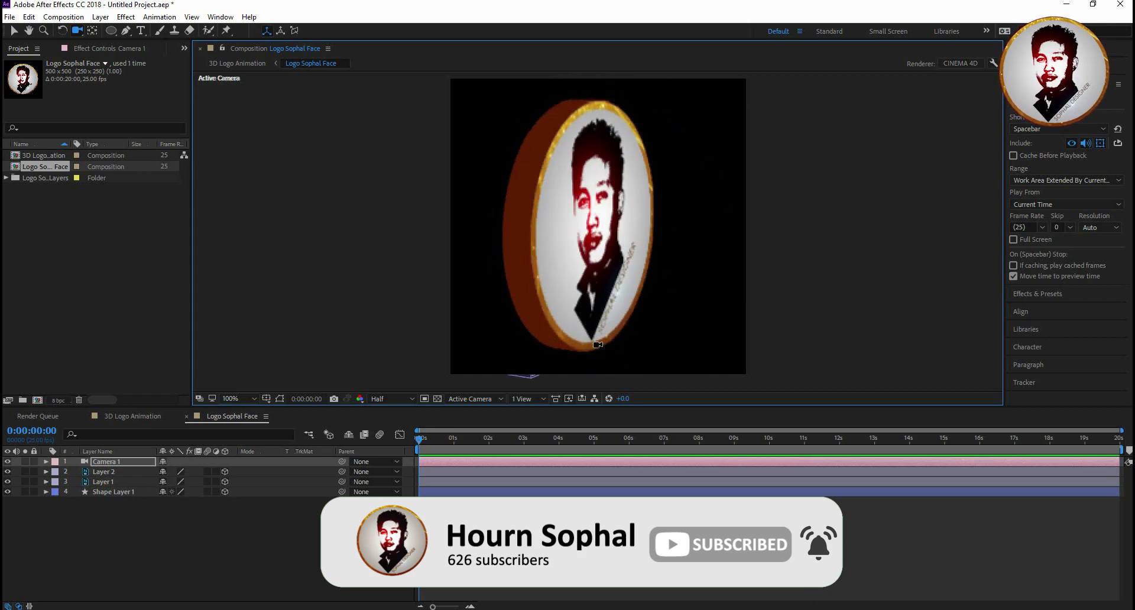
key(ctrl+z)
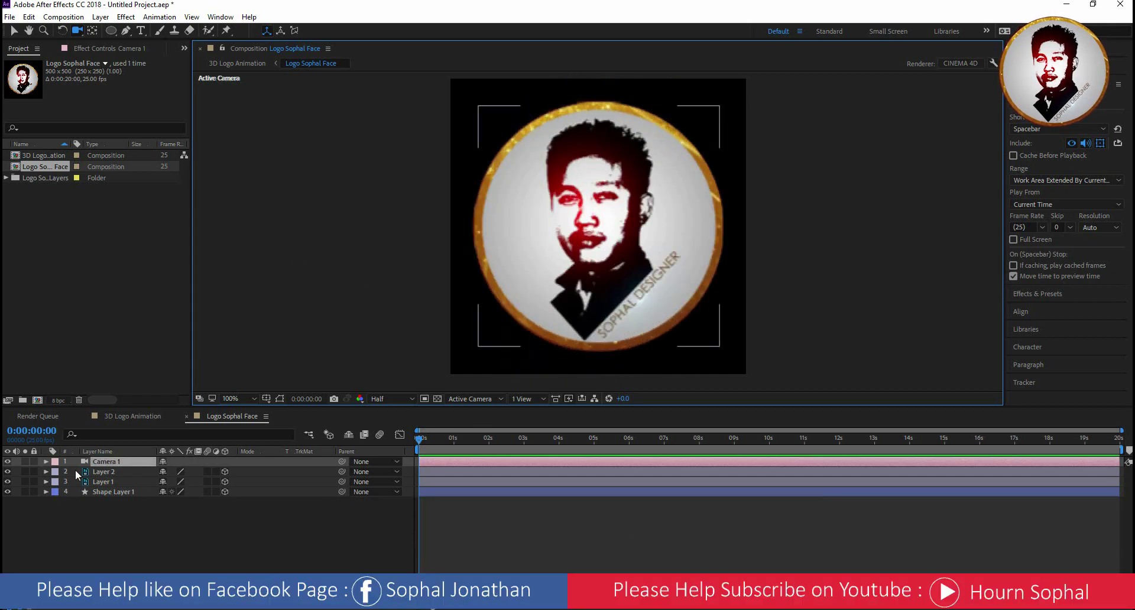
Add a new Null Object layer and rename it Controller.
right_click(264, 536)
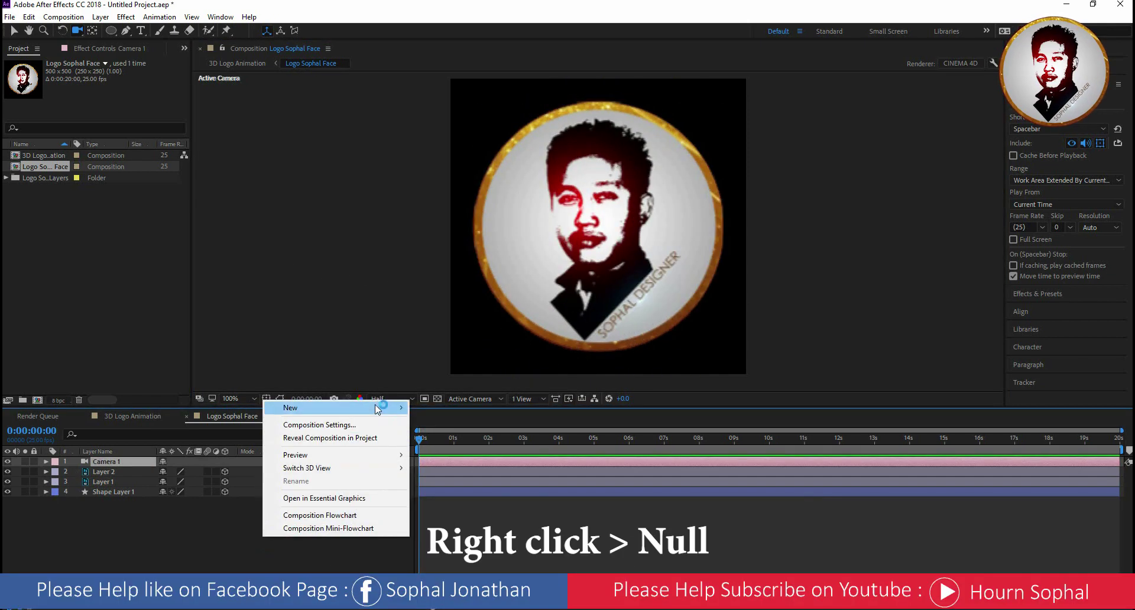
mouse_move(330, 408)
click(490, 477)
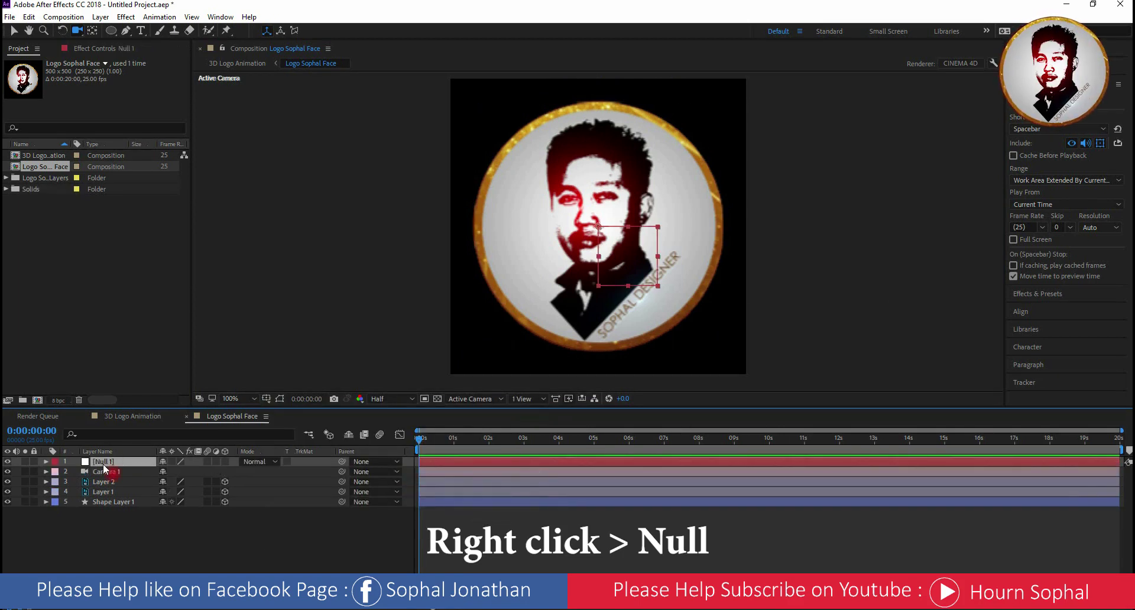
key(Return)
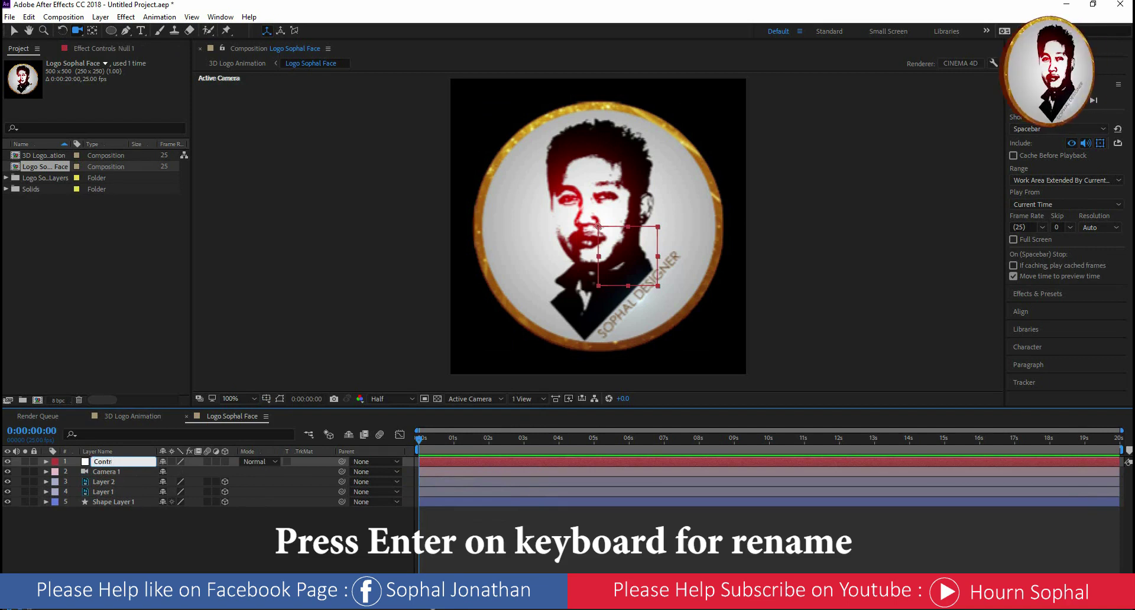
text(tr)
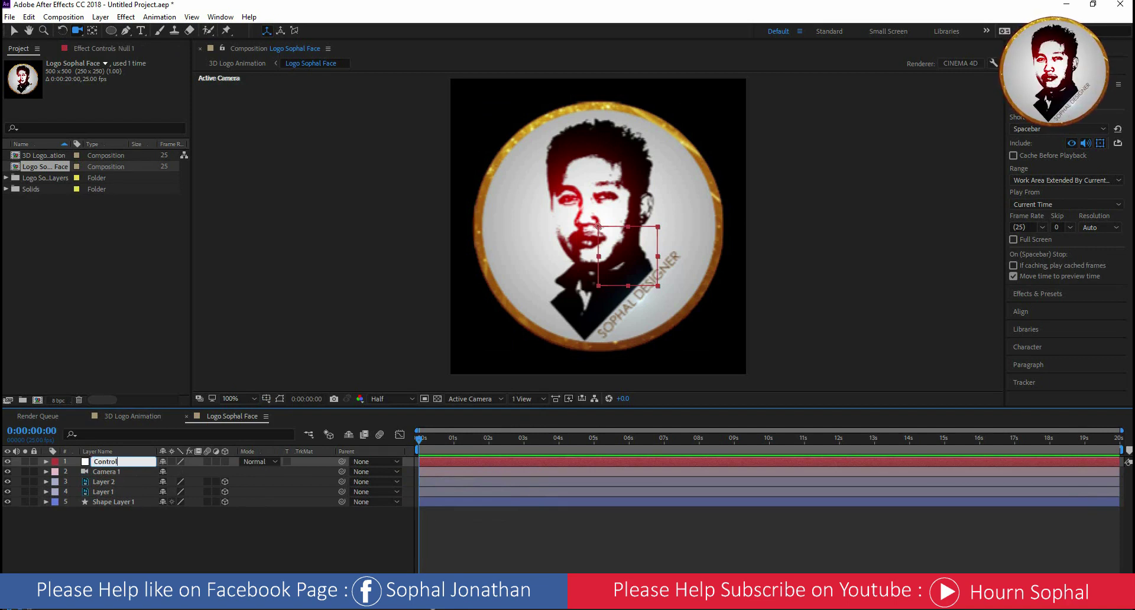
Parent Camera 1 to the Controller null and show the Controller's rotation properties.
click(112, 472)
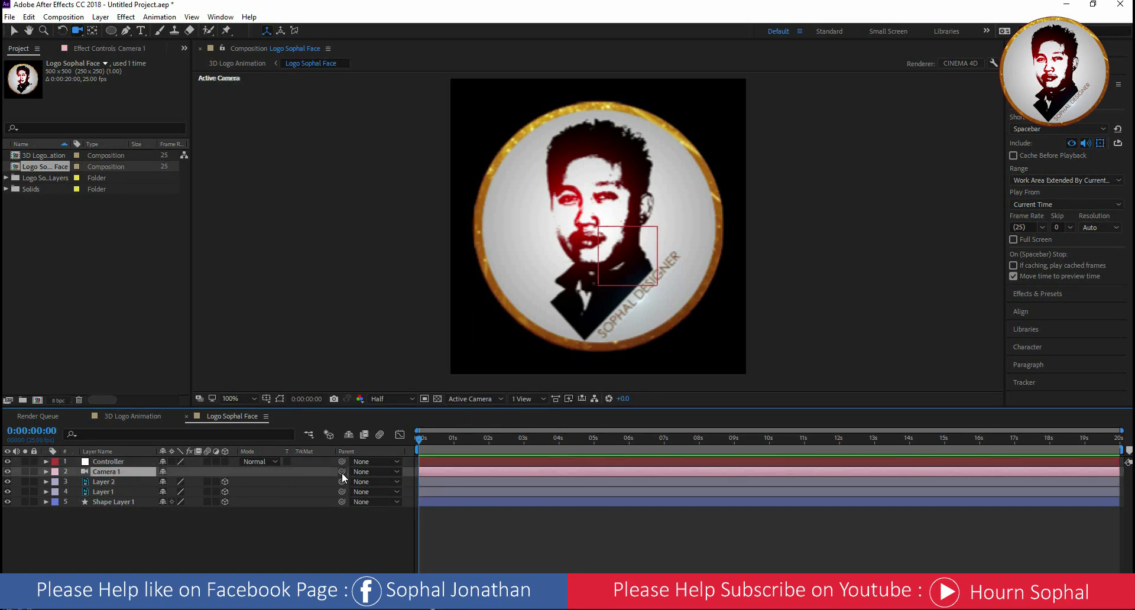
drag(342, 471, 111, 463)
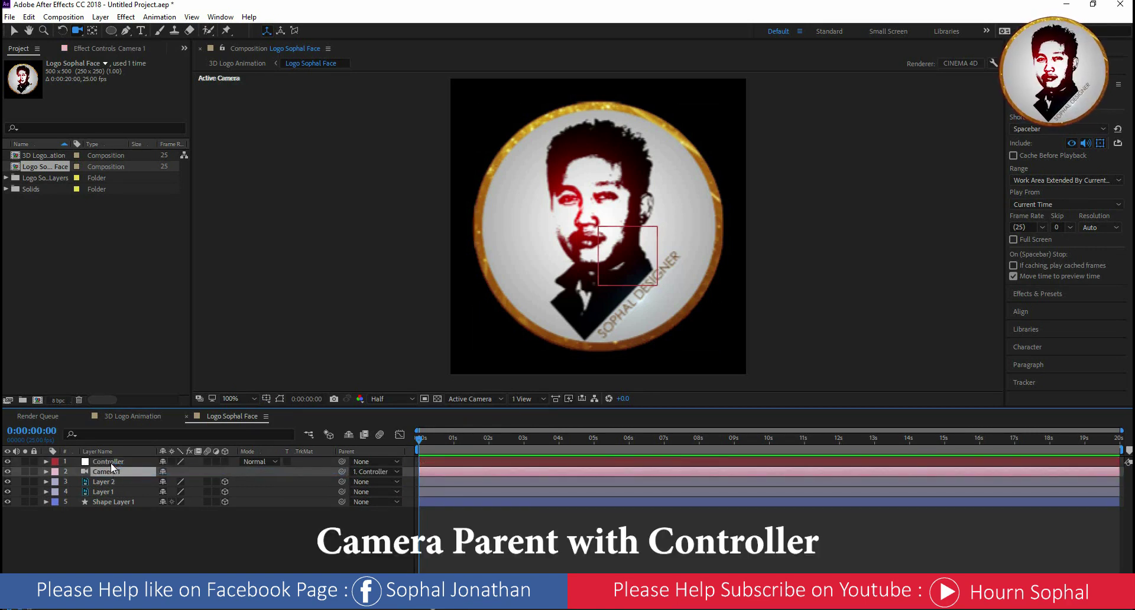
click(115, 462)
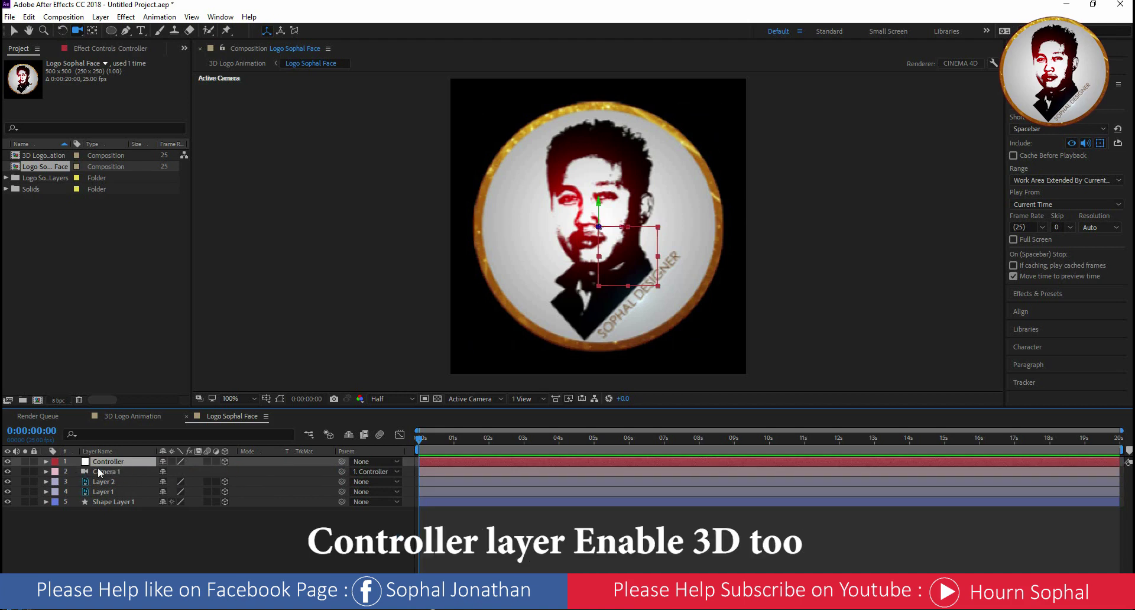
key(r)
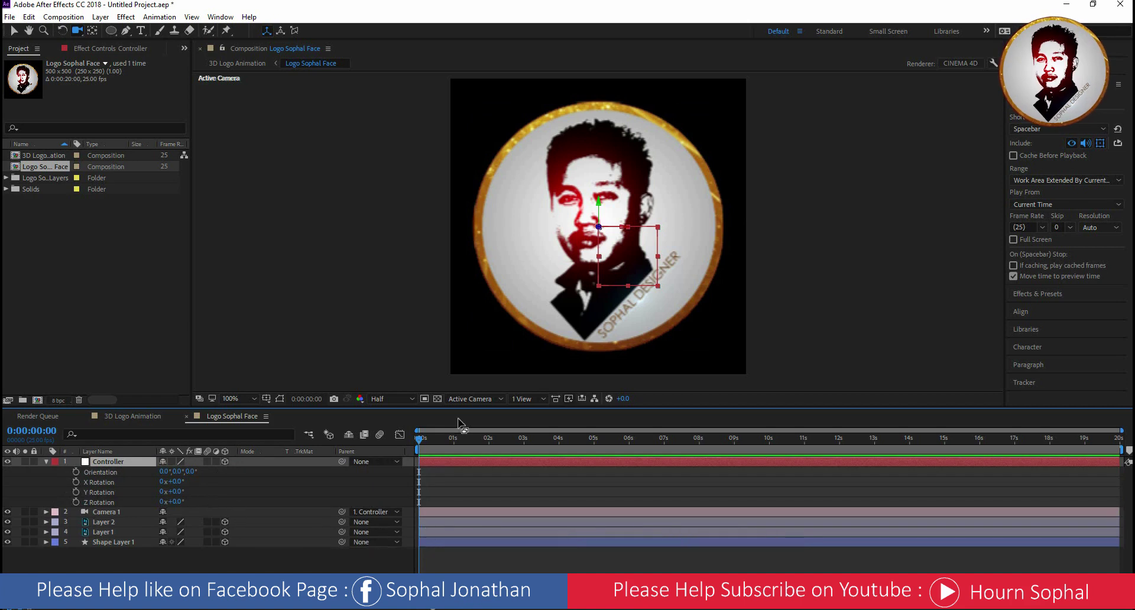
From the Top view, drag the Controller along Z into the coin's middle, then return to Active Camera.
click(477, 402)
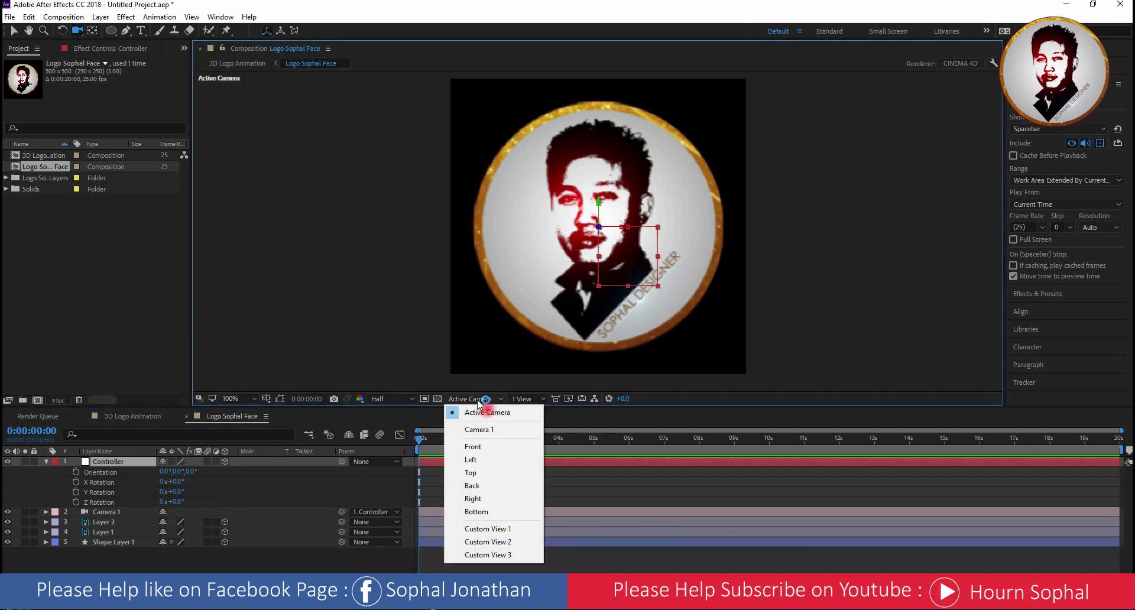
click(485, 474)
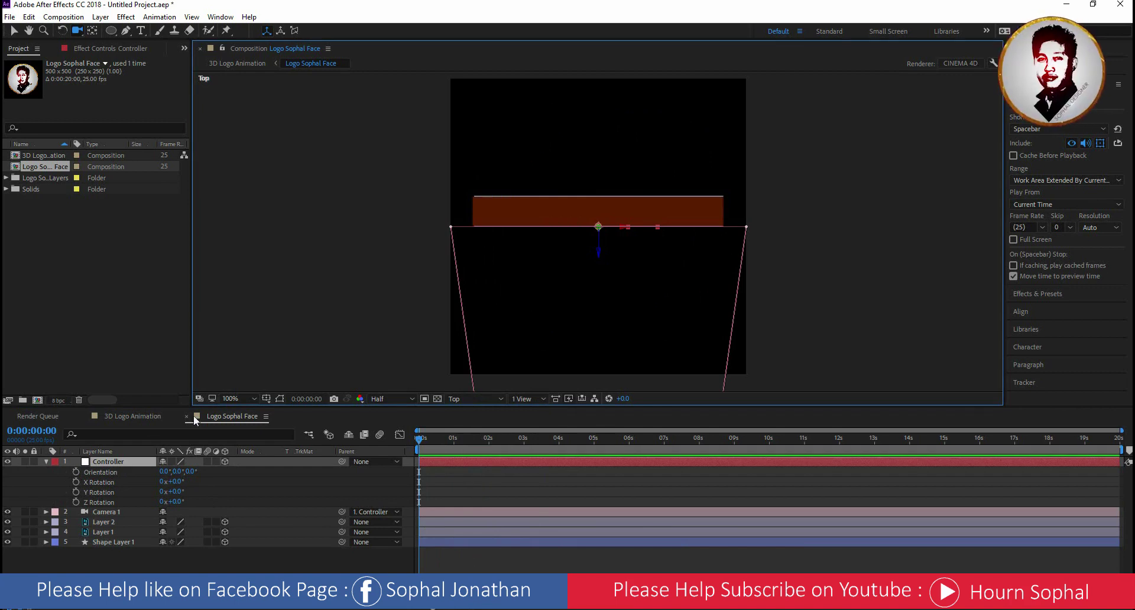
click(14, 33)
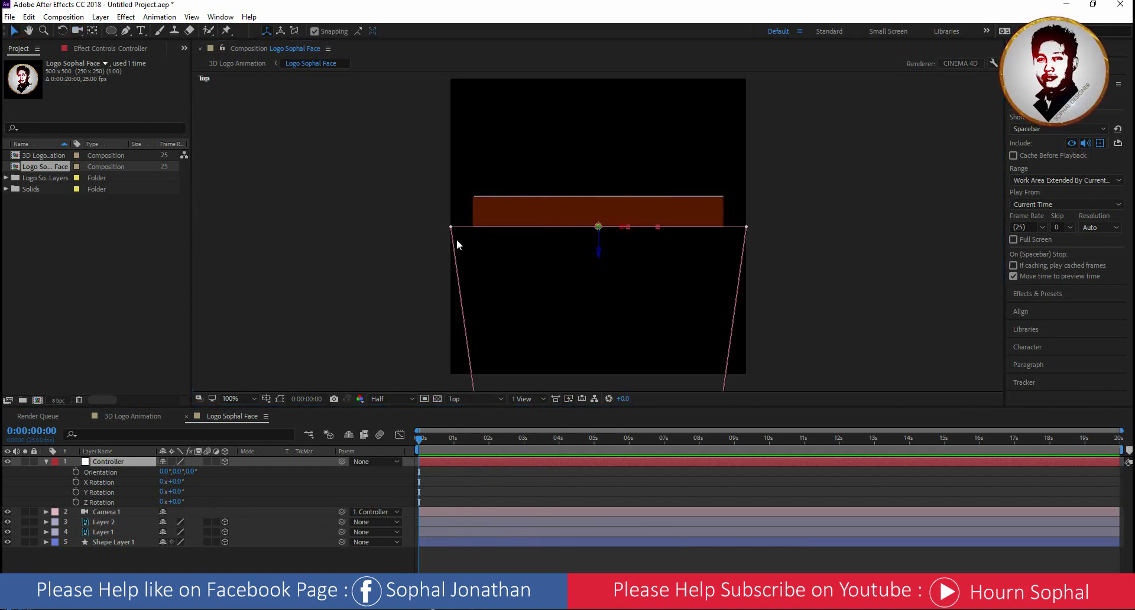
drag(599, 248, 602, 227)
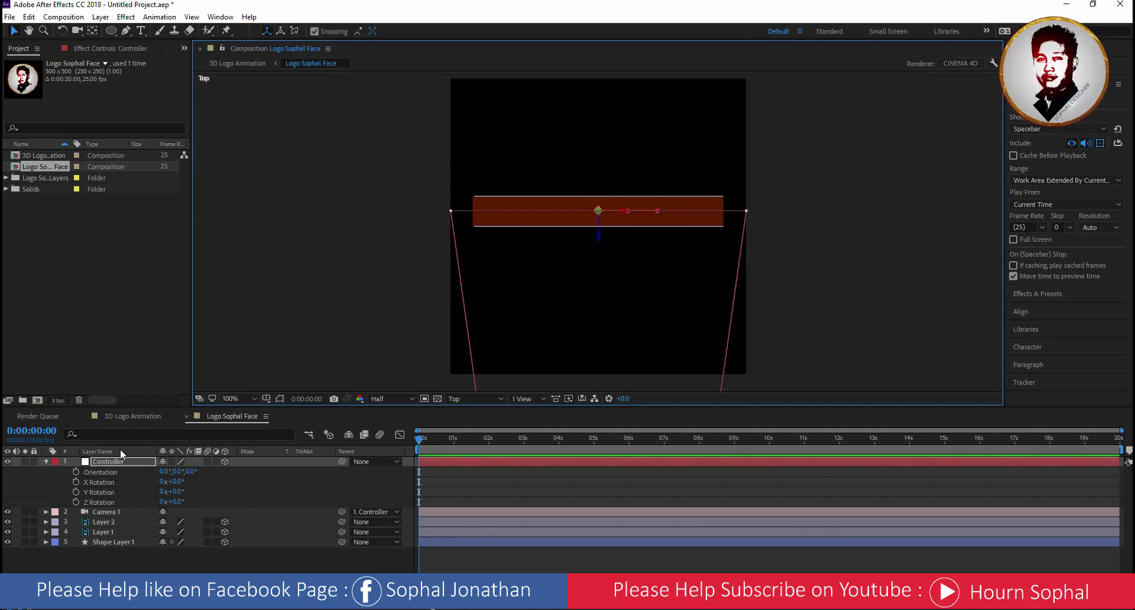
click(476, 398)
click(481, 406)
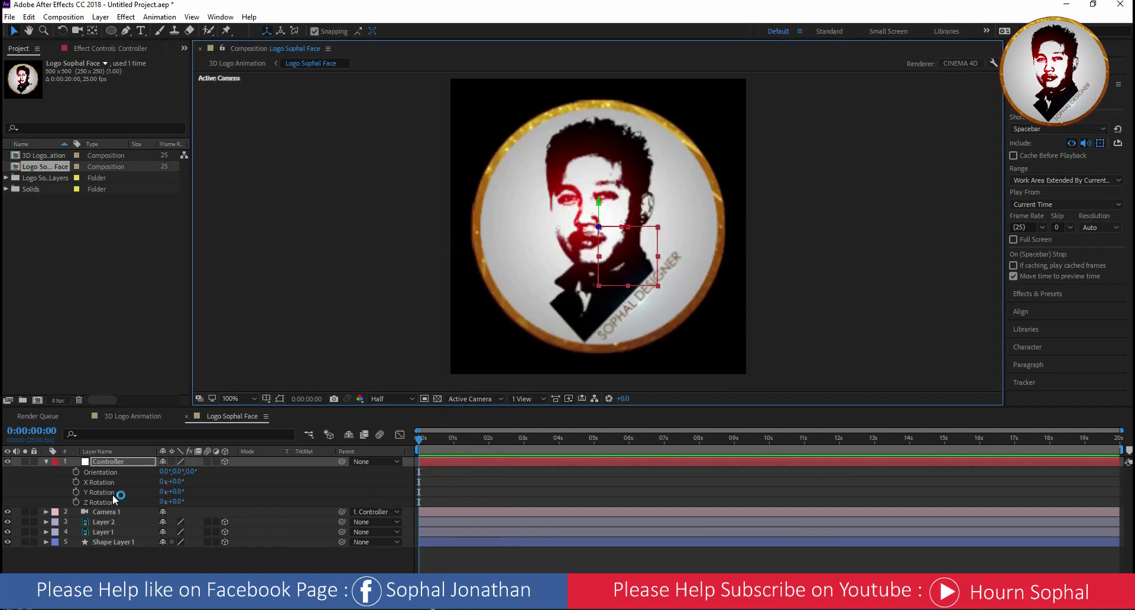
Keyframe Controller Y Rotation at 0:00:00:00 (1x+0.0°) and 0:00:02:00 (0x+0.0°).
mouse_move(174, 492)
mouse_down()
mouse_move(90, 511)
mouse_move(237, 516)
mouse_up()
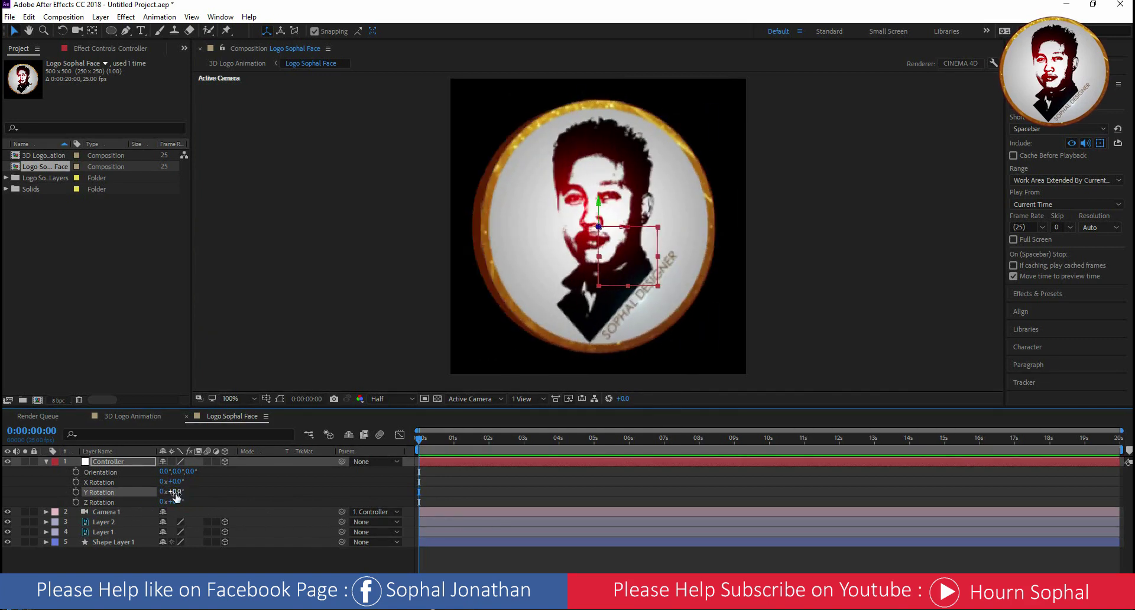
click(75, 492)
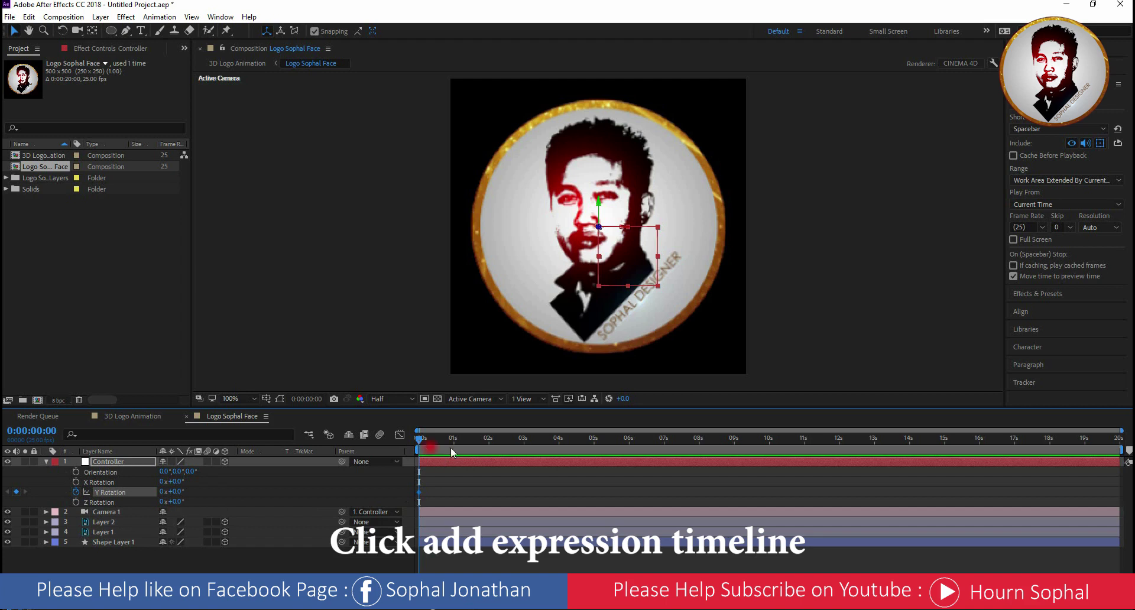
click(490, 449)
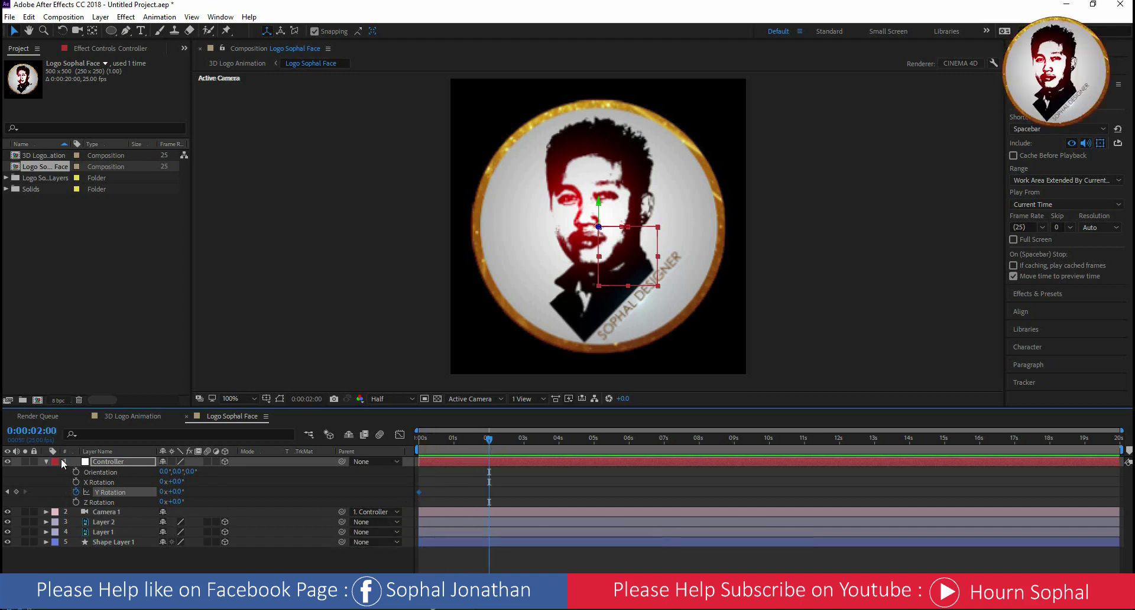
click(16, 491)
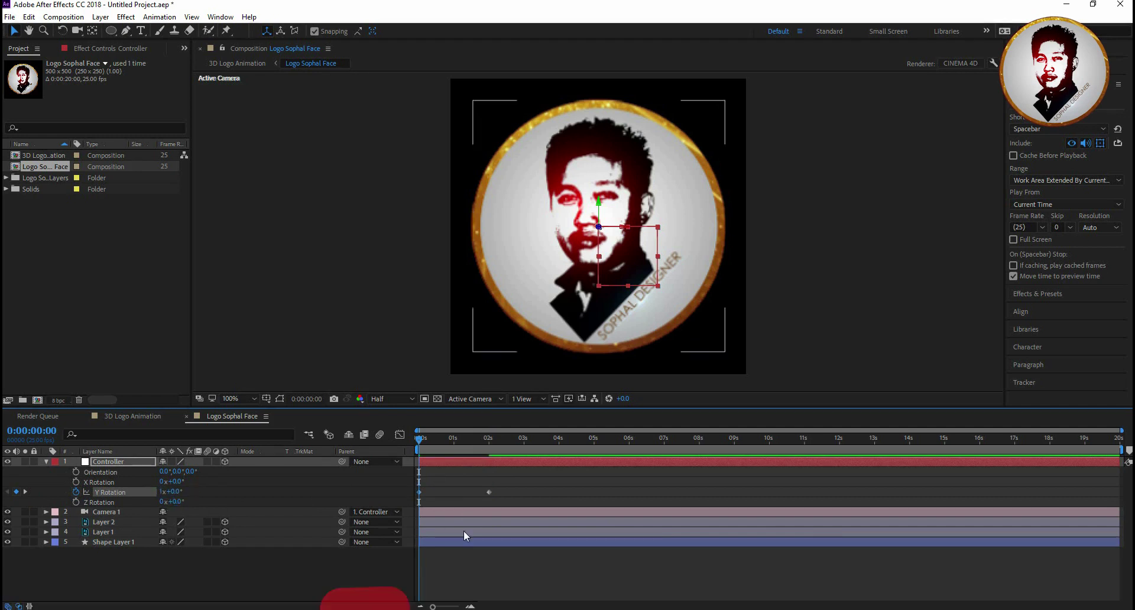
Check Layer 1's Position property, then collapse Layer 1's properties.
click(103, 531)
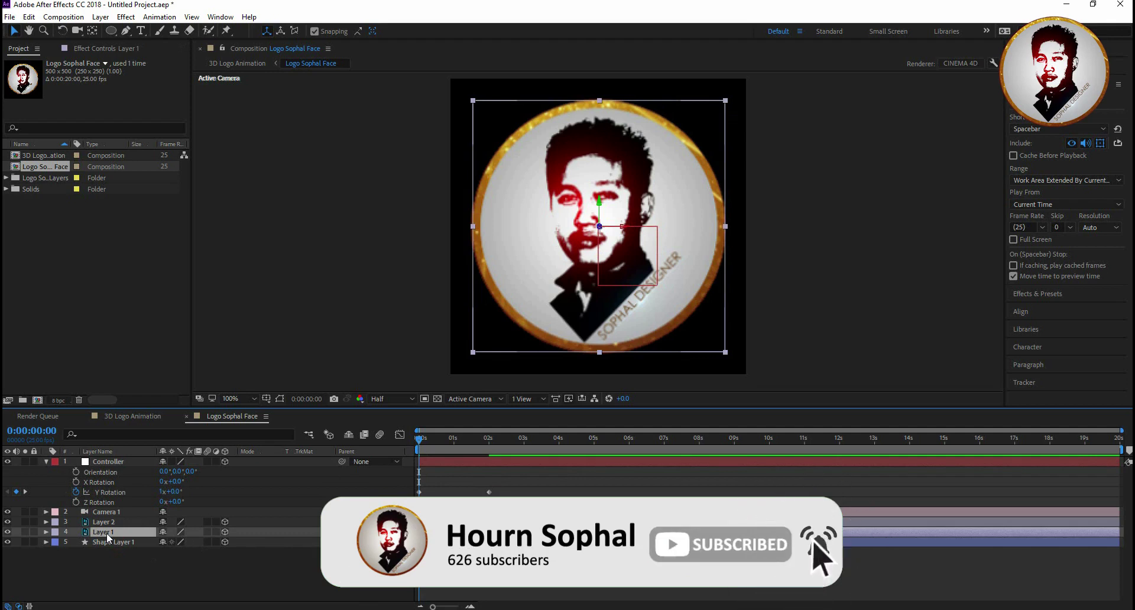
key(p)
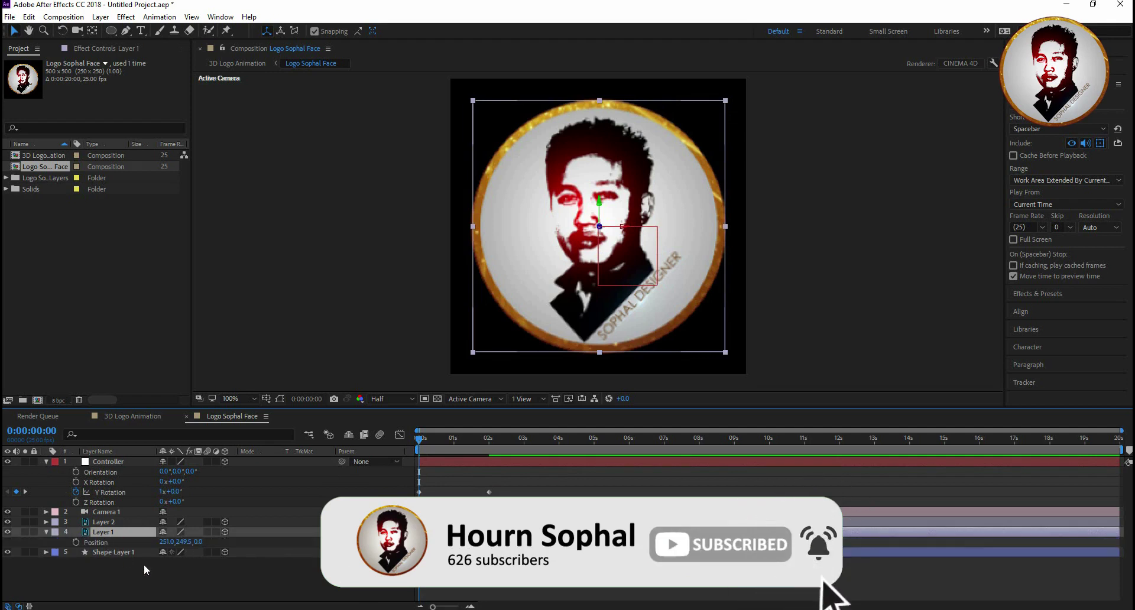
click(209, 552)
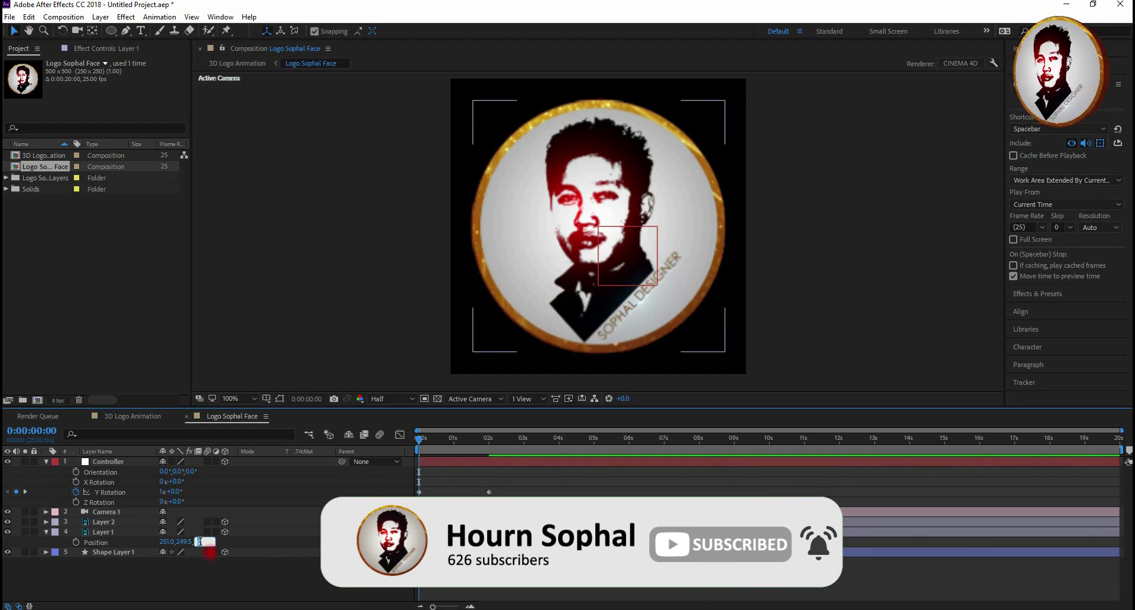
click(201, 544)
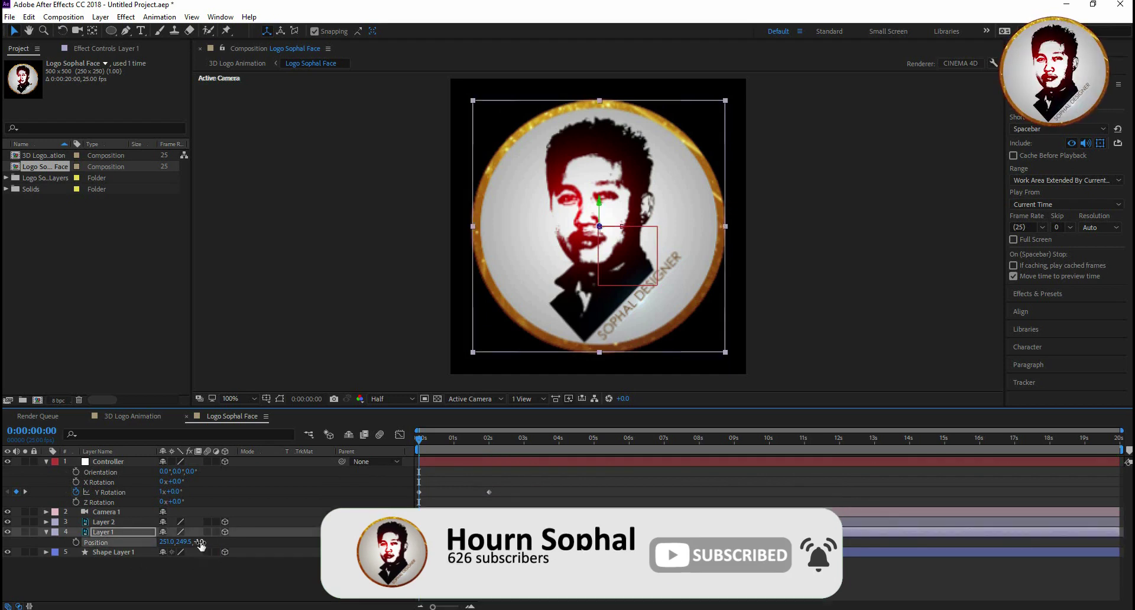
click(46, 532)
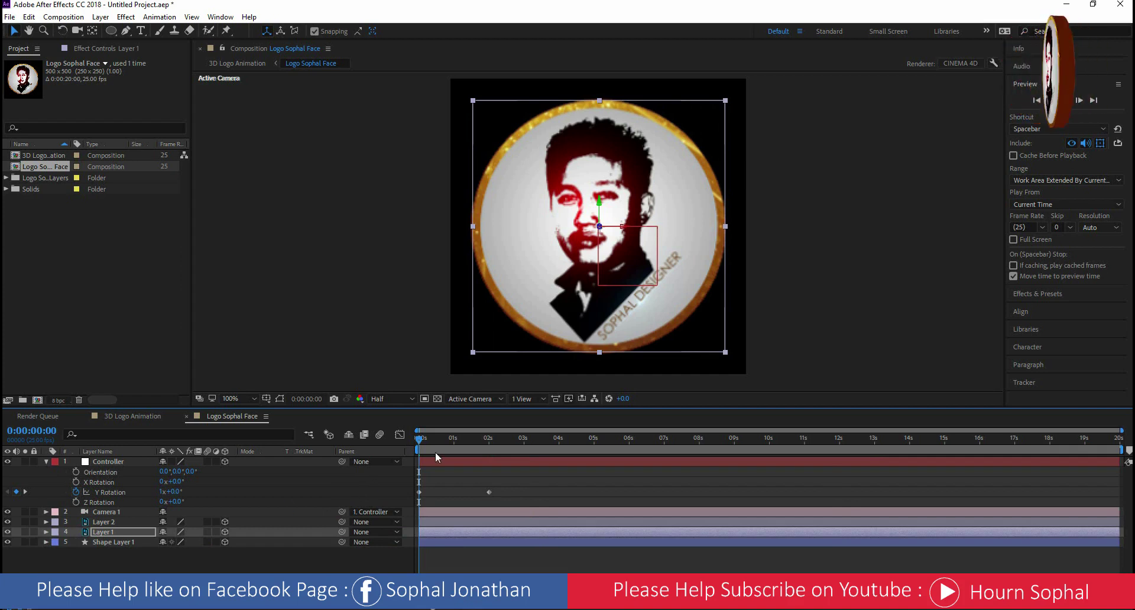
End the work area at about 2 seconds and preview the coin's spin.
click(509, 438)
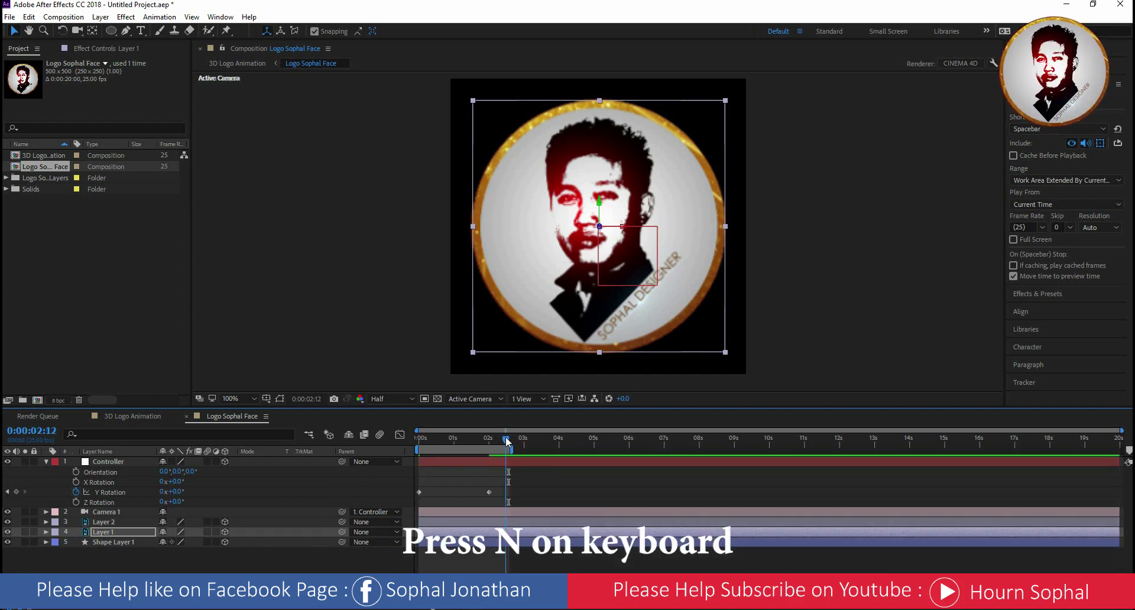
key(n)
key(space)
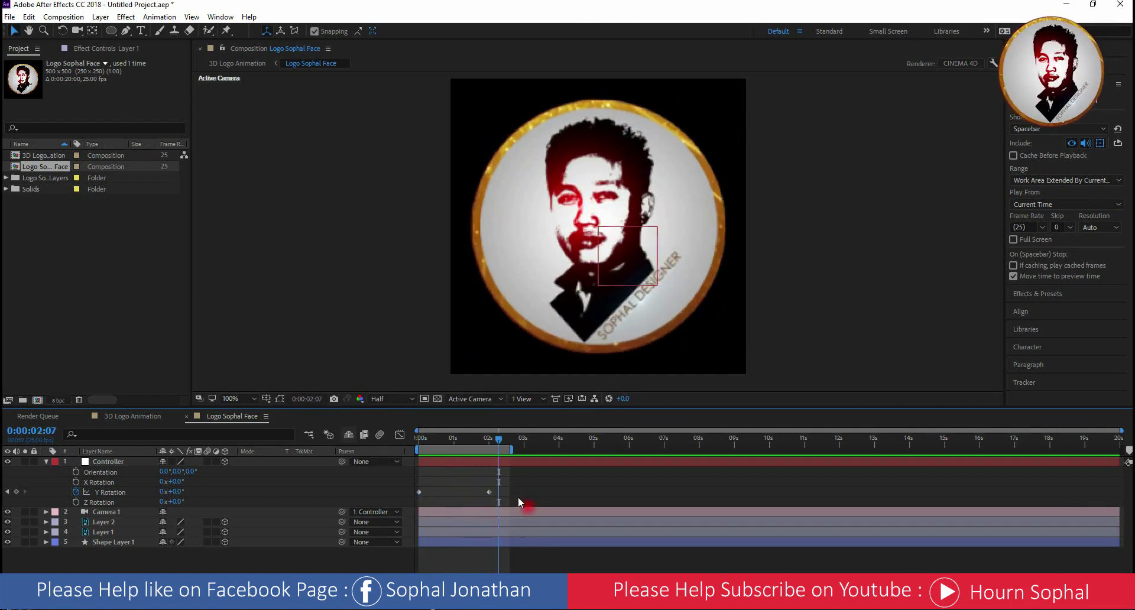
Apply Easy Ease to both Y Rotation keyframes and preview the spin from the start.
drag(518, 496, 406, 487)
right_click(488, 492)
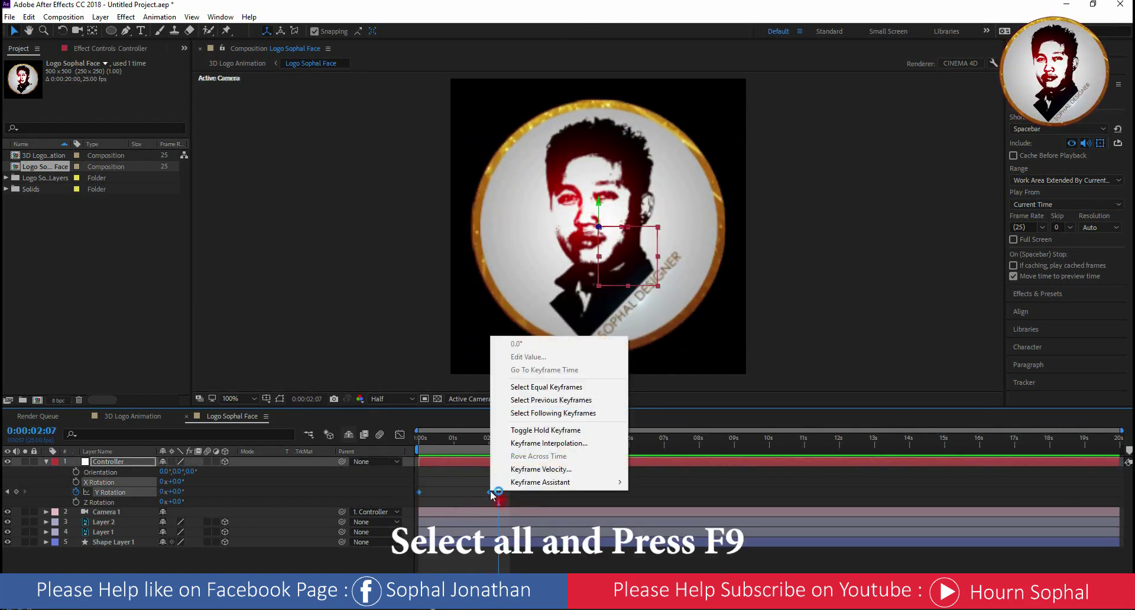
mouse_move(591, 481)
click(660, 521)
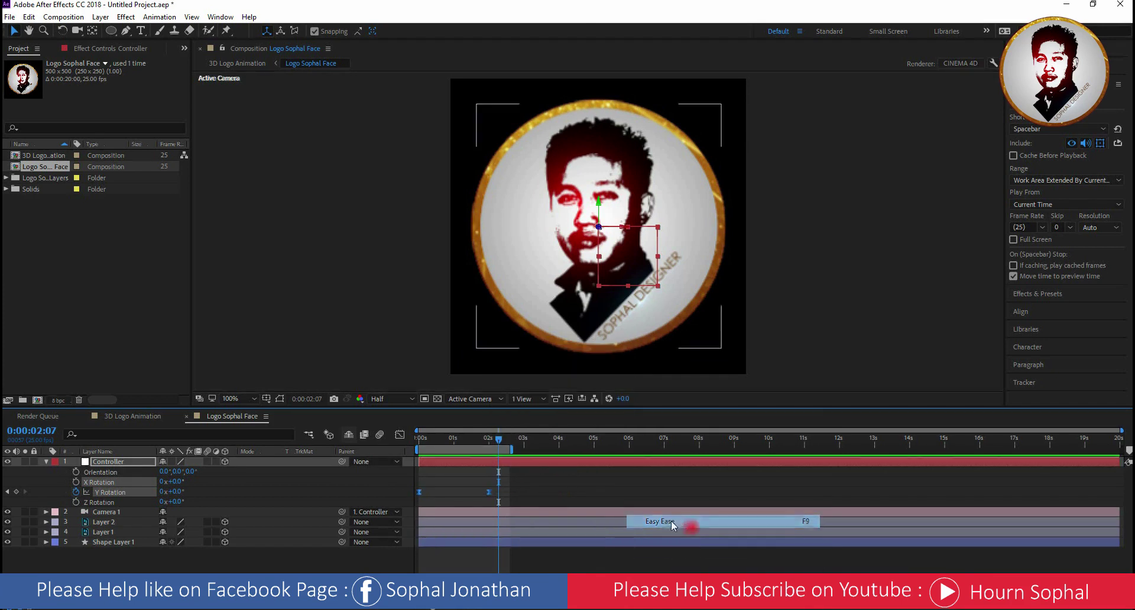
drag(499, 445, 357, 444)
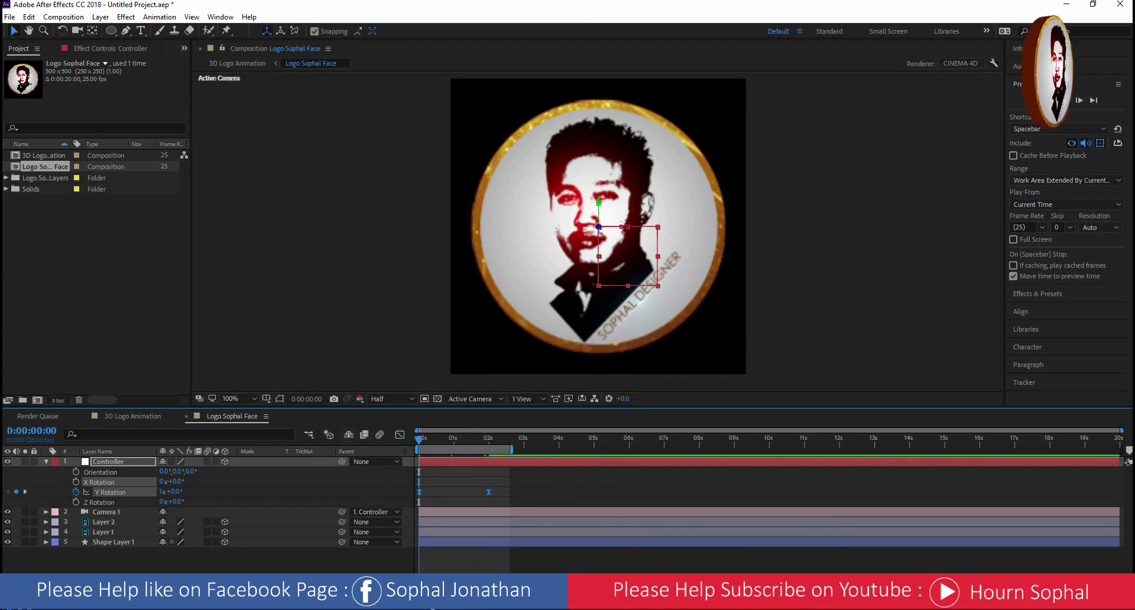
key(space)
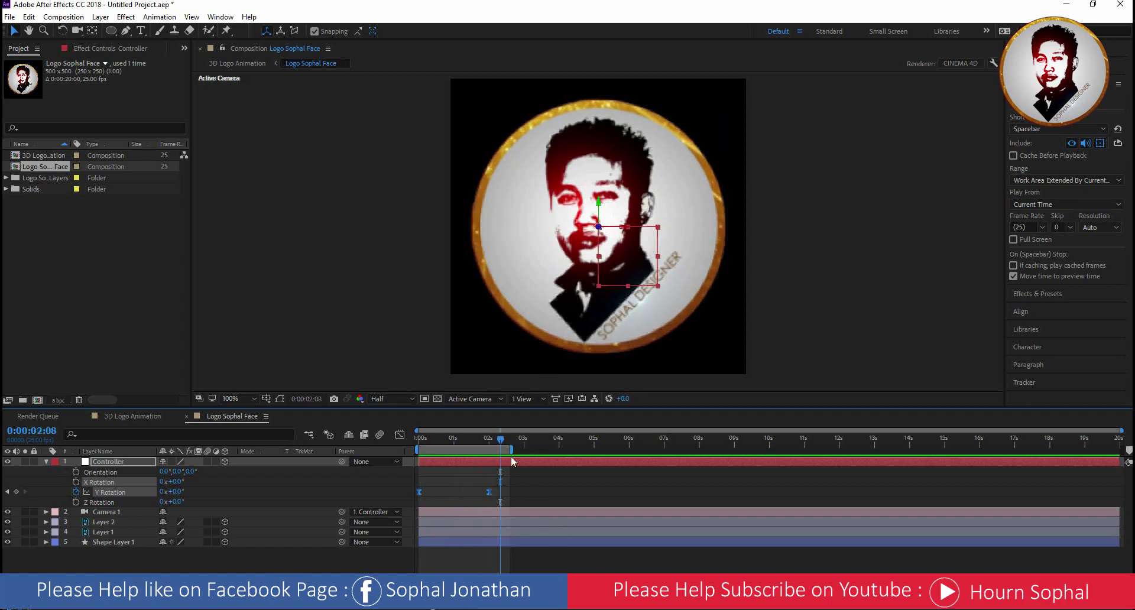
Extend the work area to about 10 seconds and preview the animation.
drag(511, 456, 785, 454)
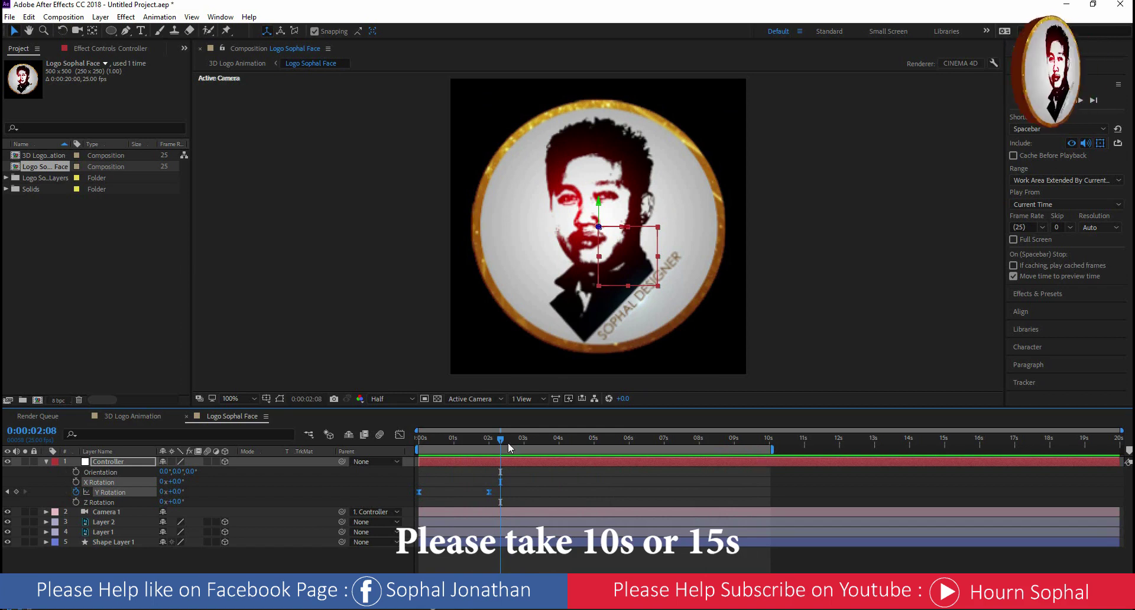
key(Home)
click(680, 438)
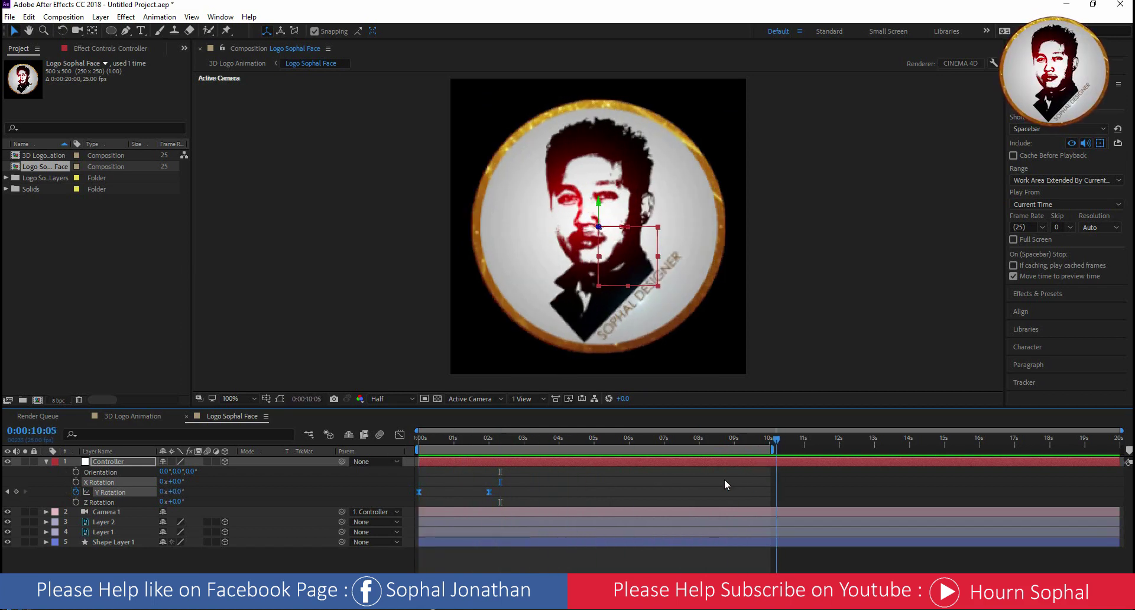
key(space)
drag(501, 439, 720, 438)
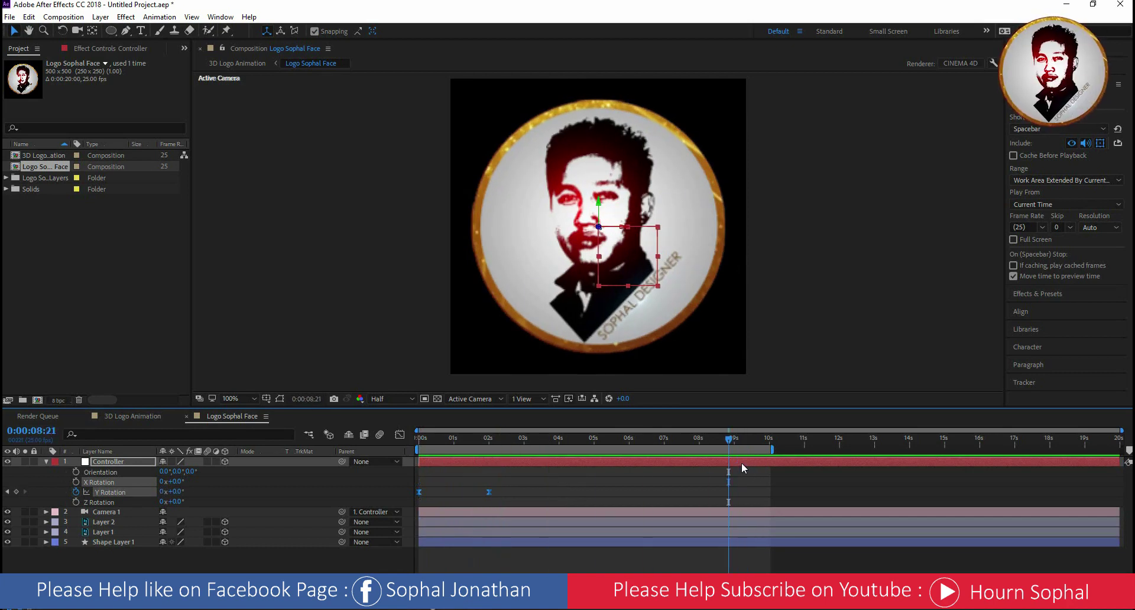
Trim the composition to the work area and collapse the Controller layer.
right_click(759, 454)
click(765, 459)
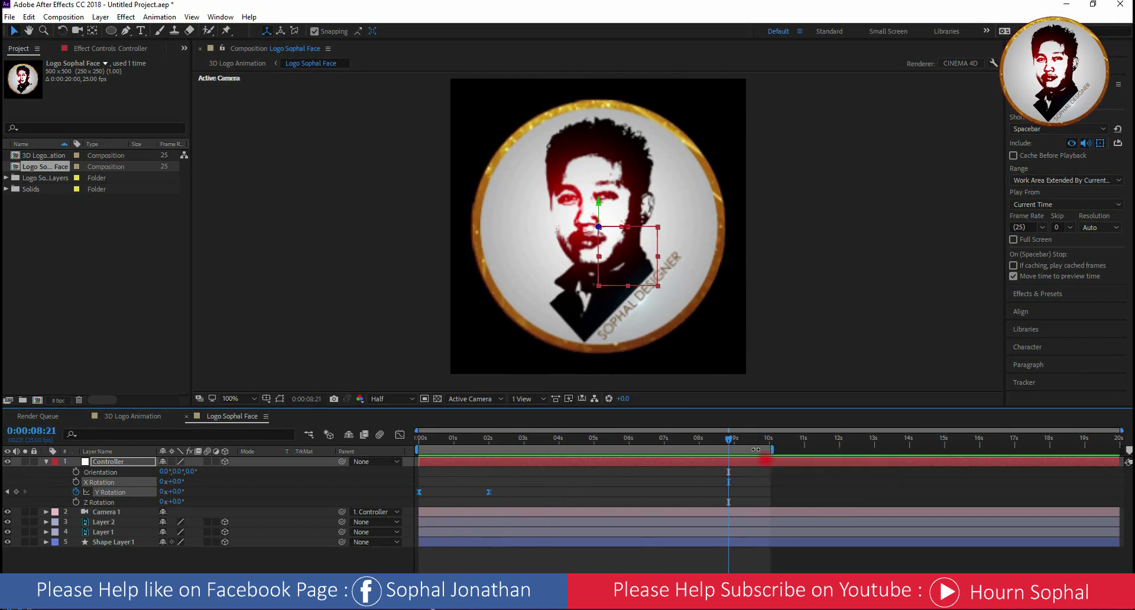
right_click(760, 450)
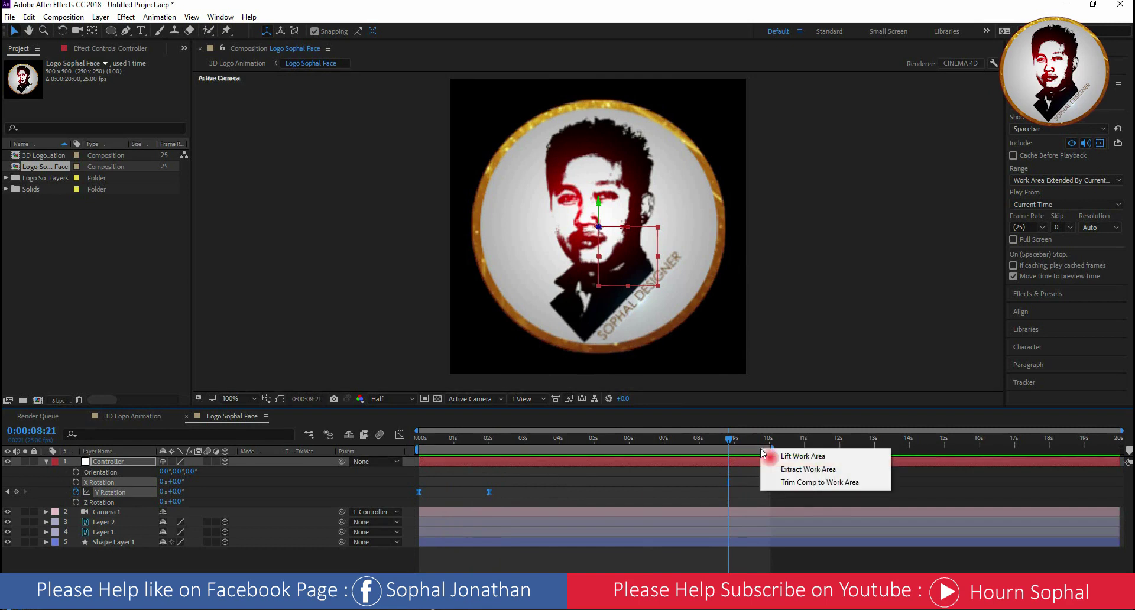
click(802, 479)
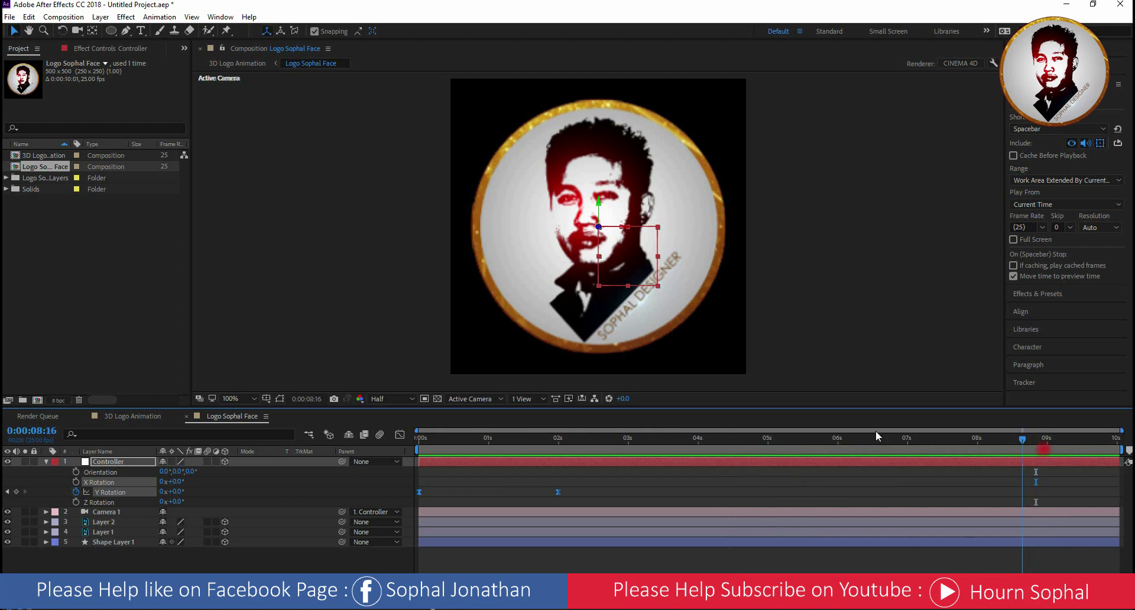
key(Home)
key(Home)
click(47, 461)
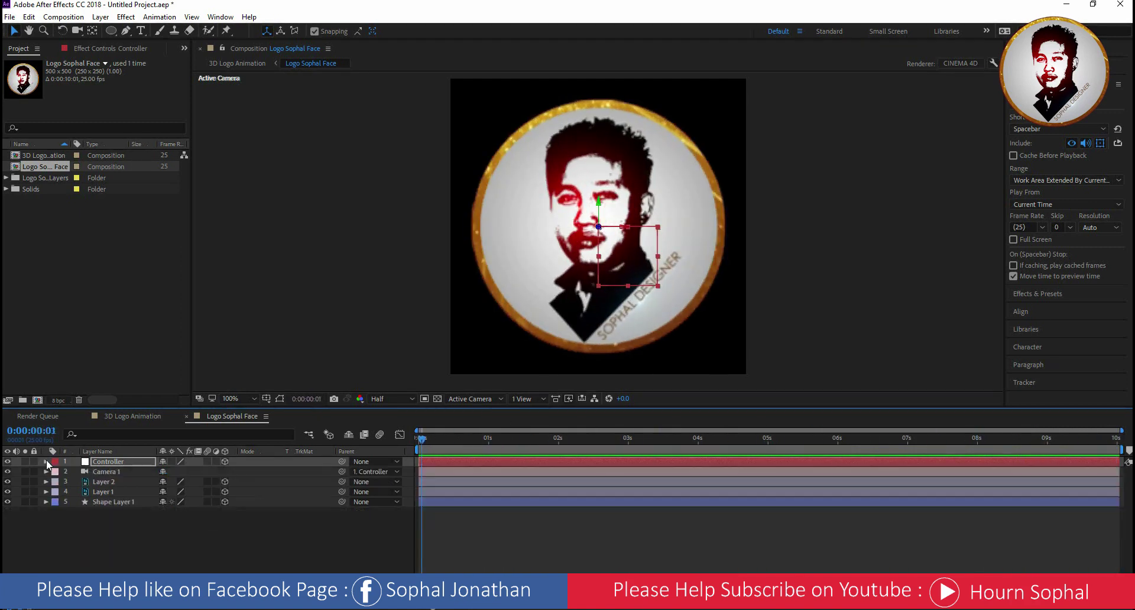
Add Logo Sophal Face to the Render Queue with Best Settings, Best quality, Full resolution.
click(9, 17)
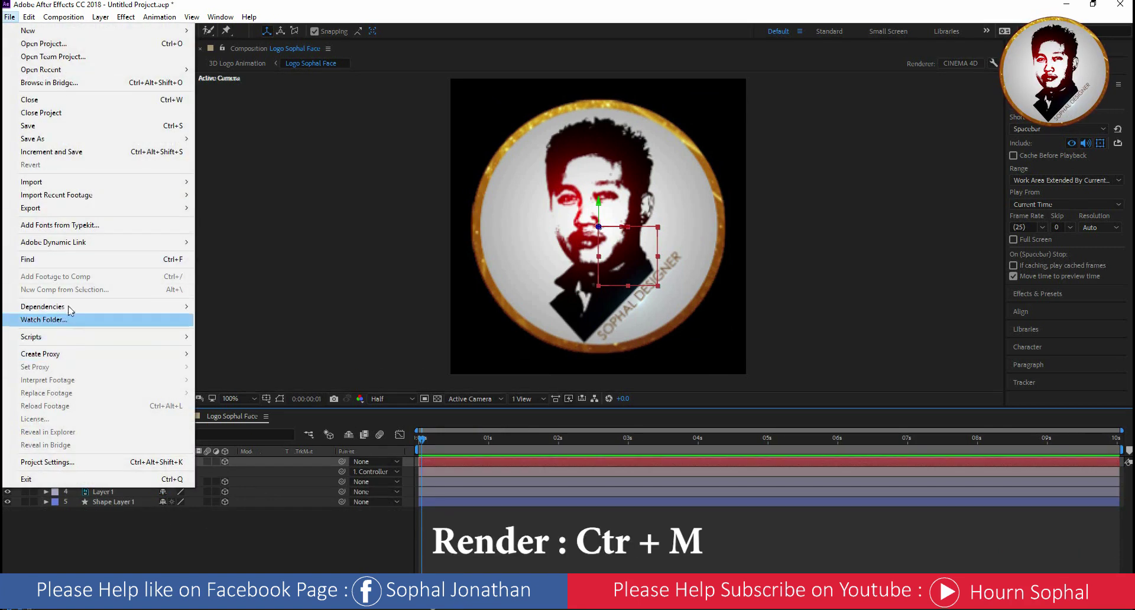
mouse_move(65, 211)
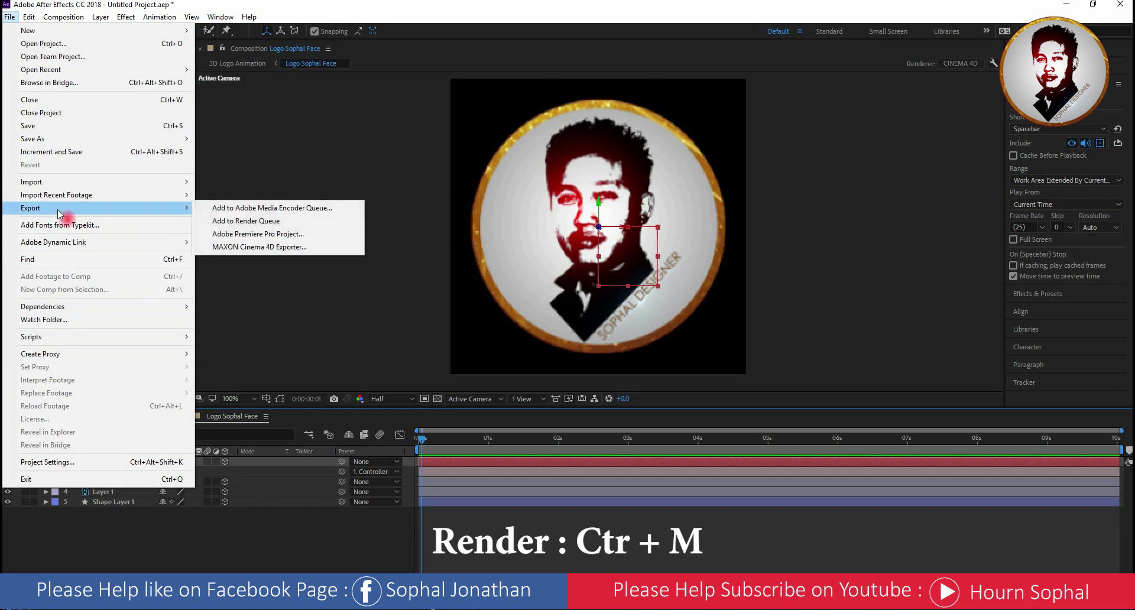
click(264, 220)
click(113, 486)
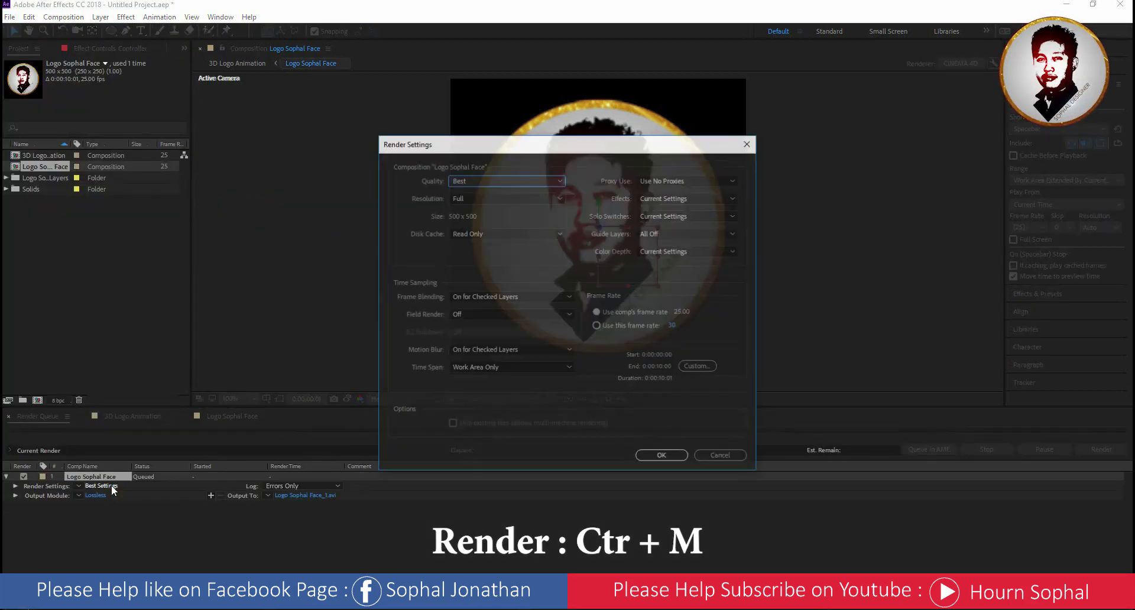
click(658, 461)
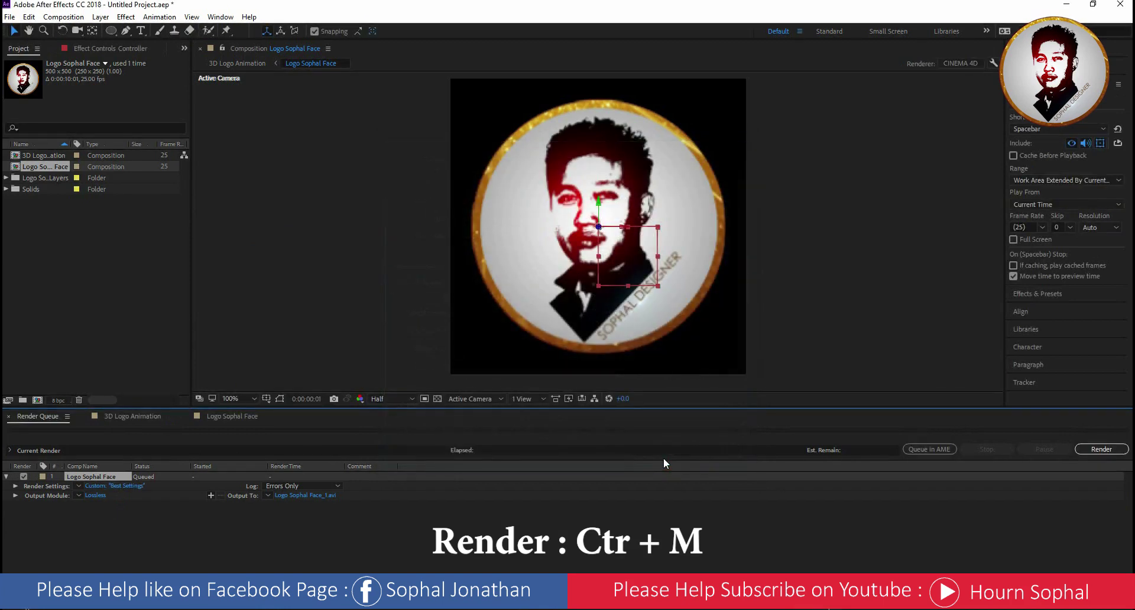
Set the output module to AVI with RGB + Alpha channels, then open the Output To file dialog.
click(95, 495)
click(507, 165)
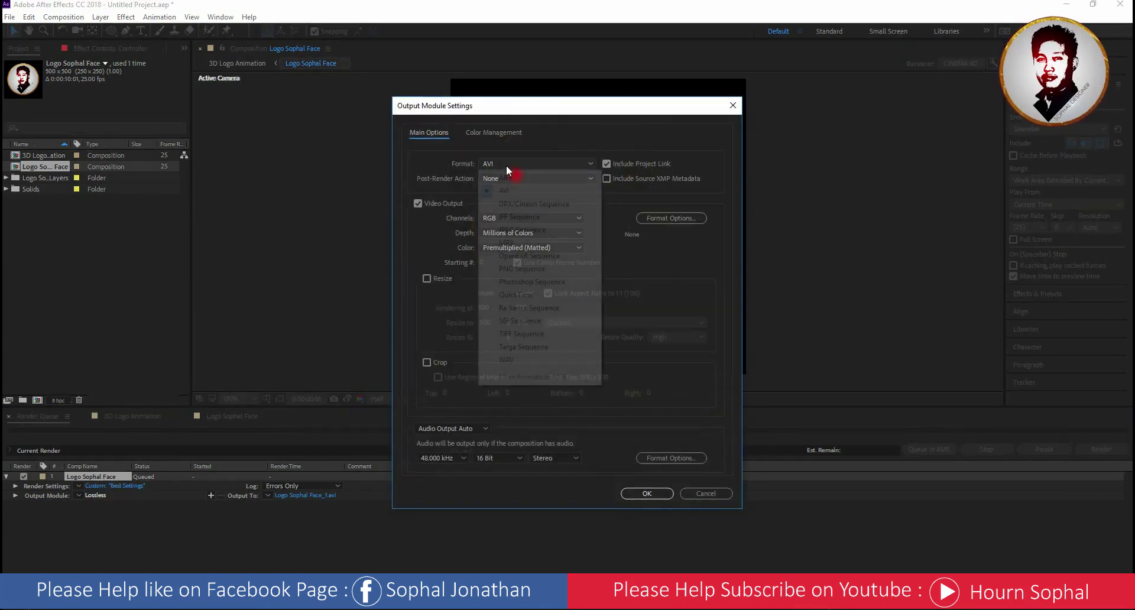
click(506, 190)
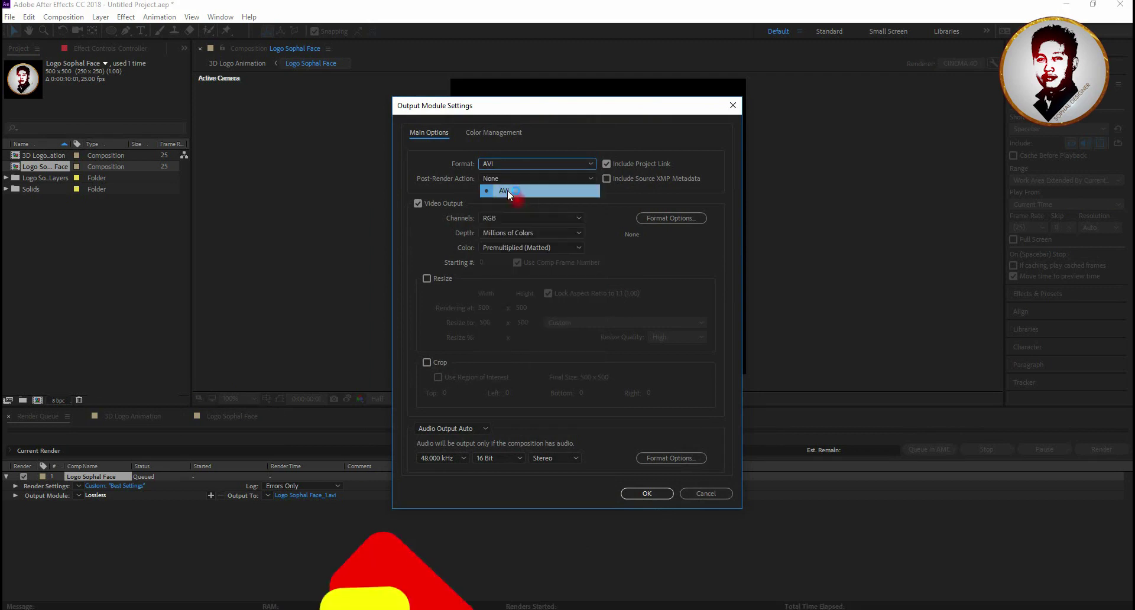
click(502, 221)
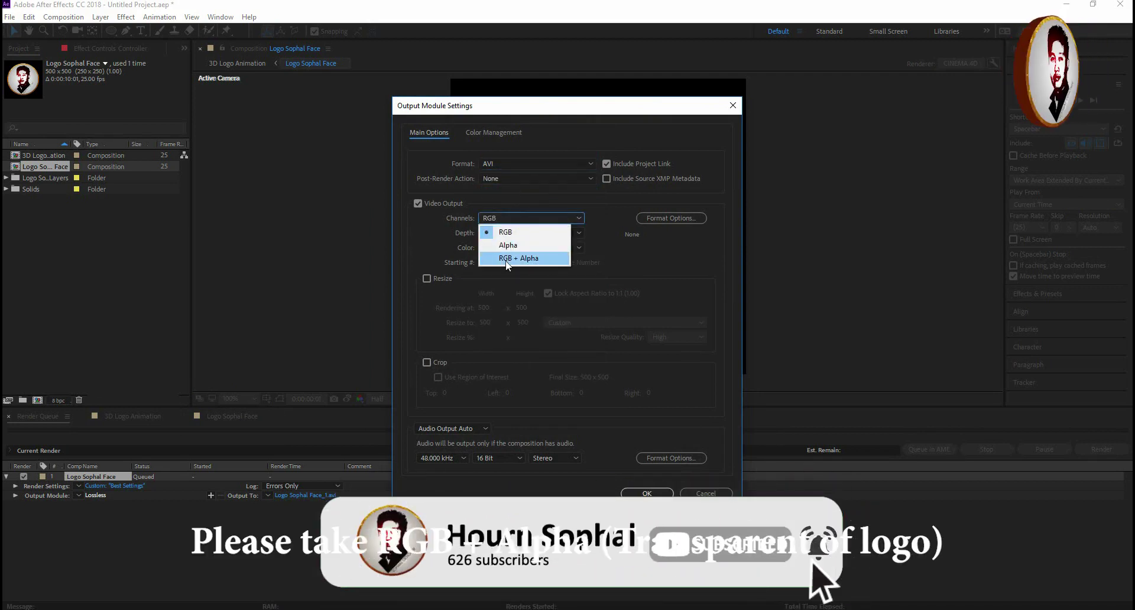
click(507, 260)
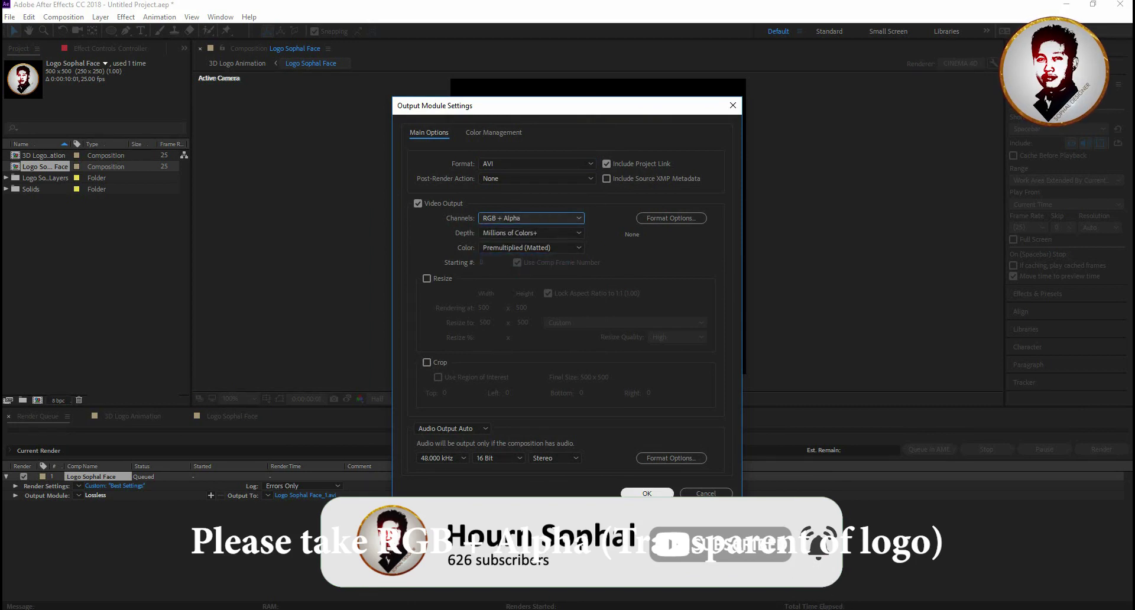
click(646, 493)
click(322, 495)
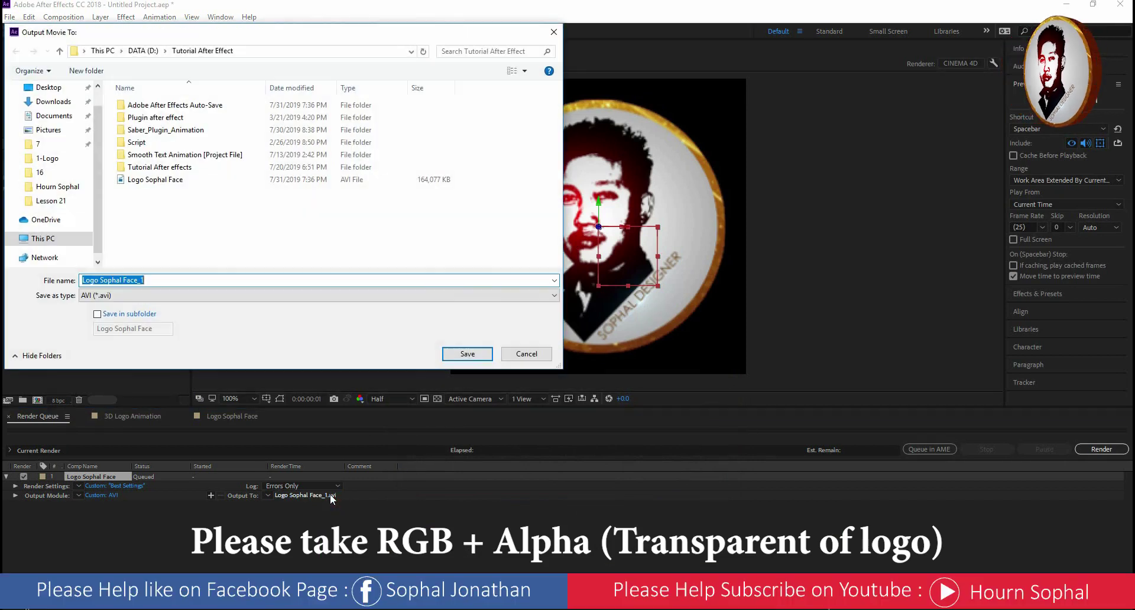
click(151, 282)
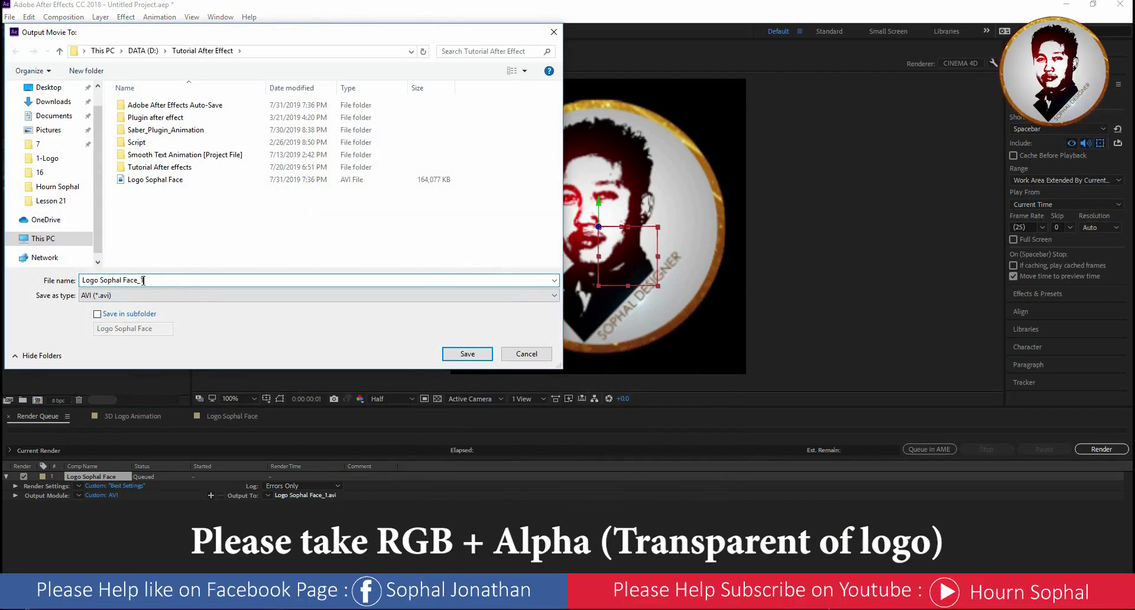
Name the render output Rendering_Logo Sophal Face.avi and confirm the save location.
key(BackSpace)
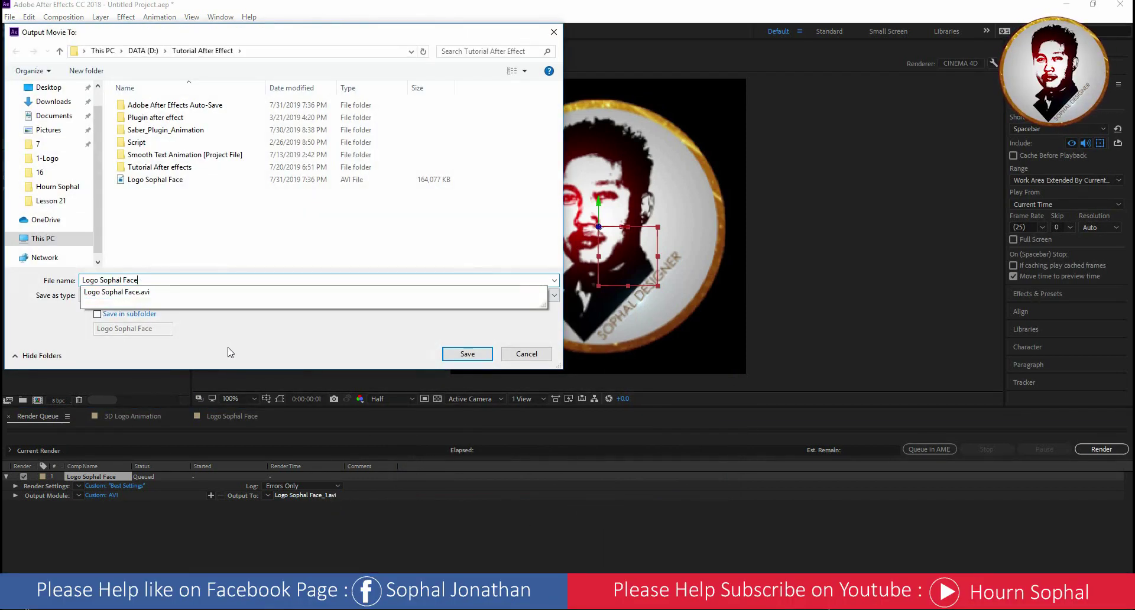
click(83, 291)
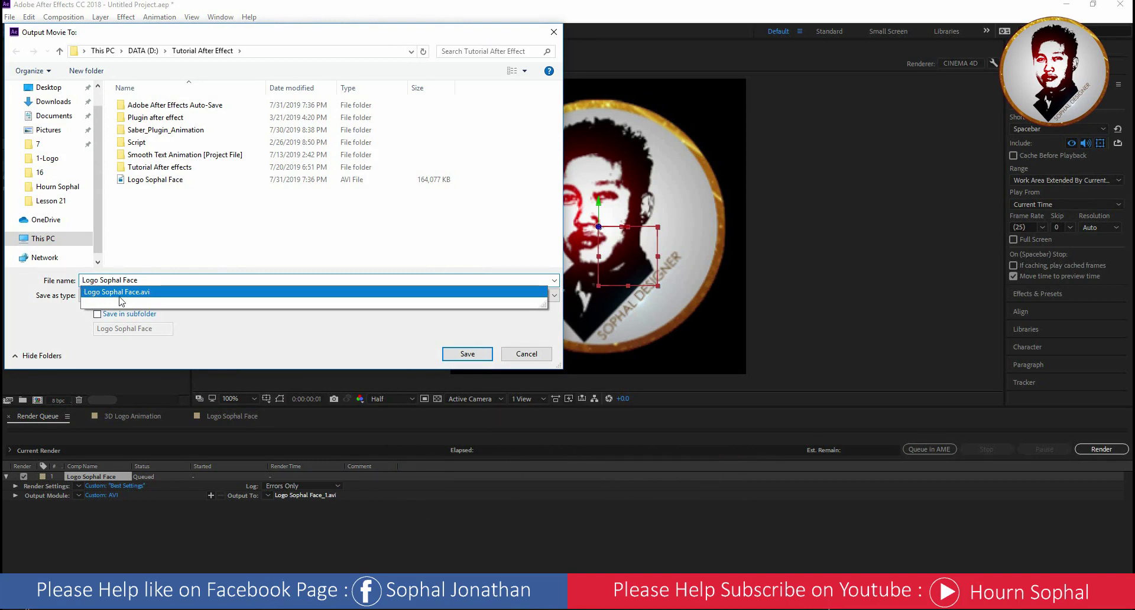
key(Home)
text(Renderin)
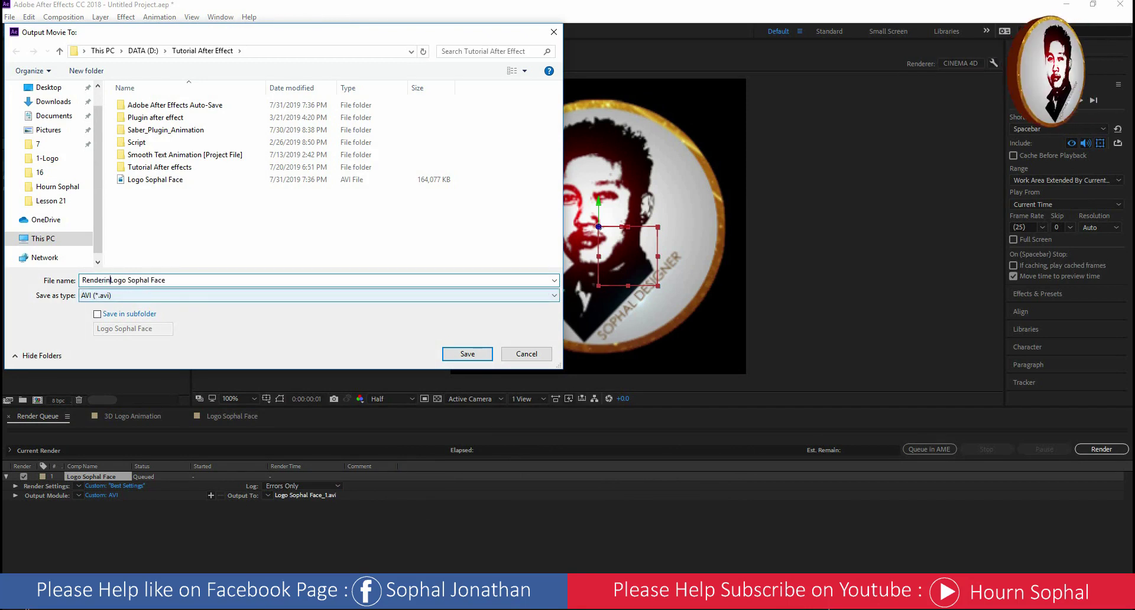
text(g_)
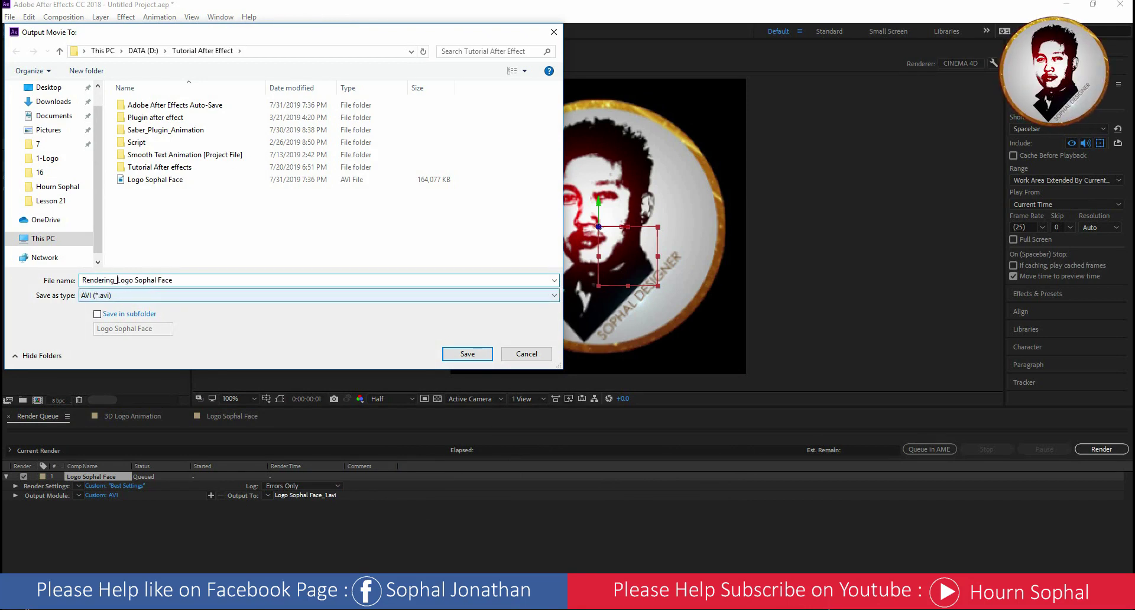
key(Return)
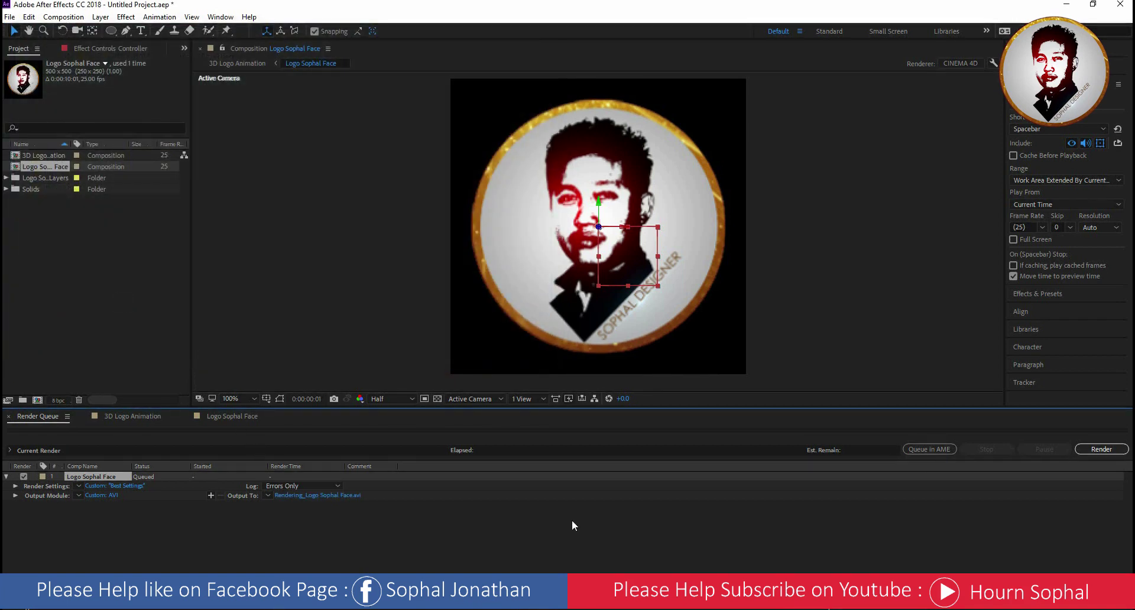
Render the queued comp, then preview it and check the logo's transparent background.
click(1081, 450)
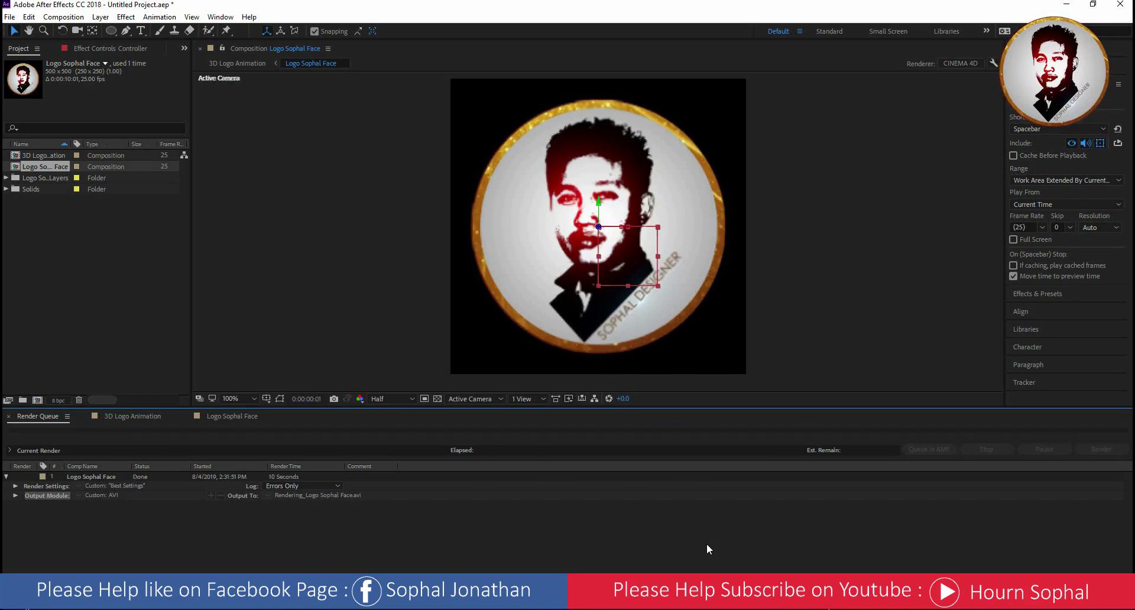
click(438, 399)
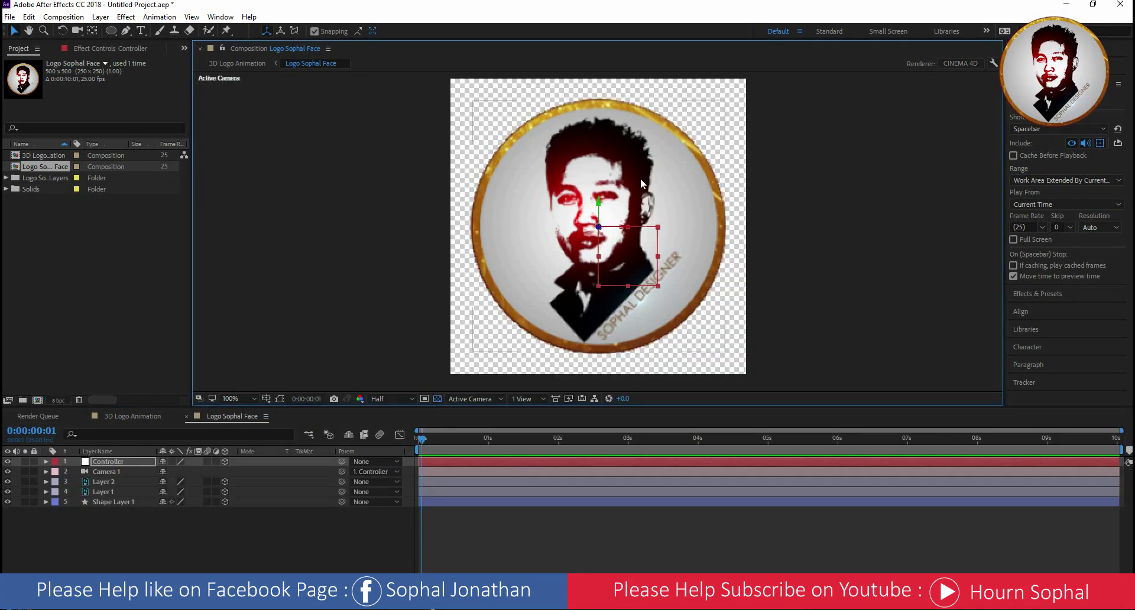
click(112, 463)
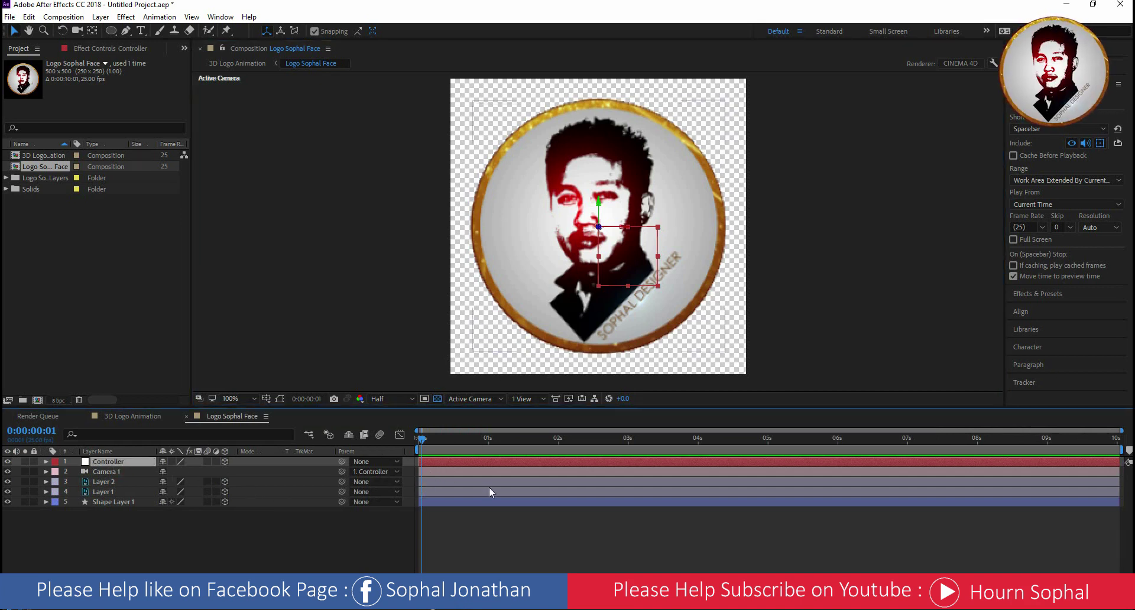
key(space)
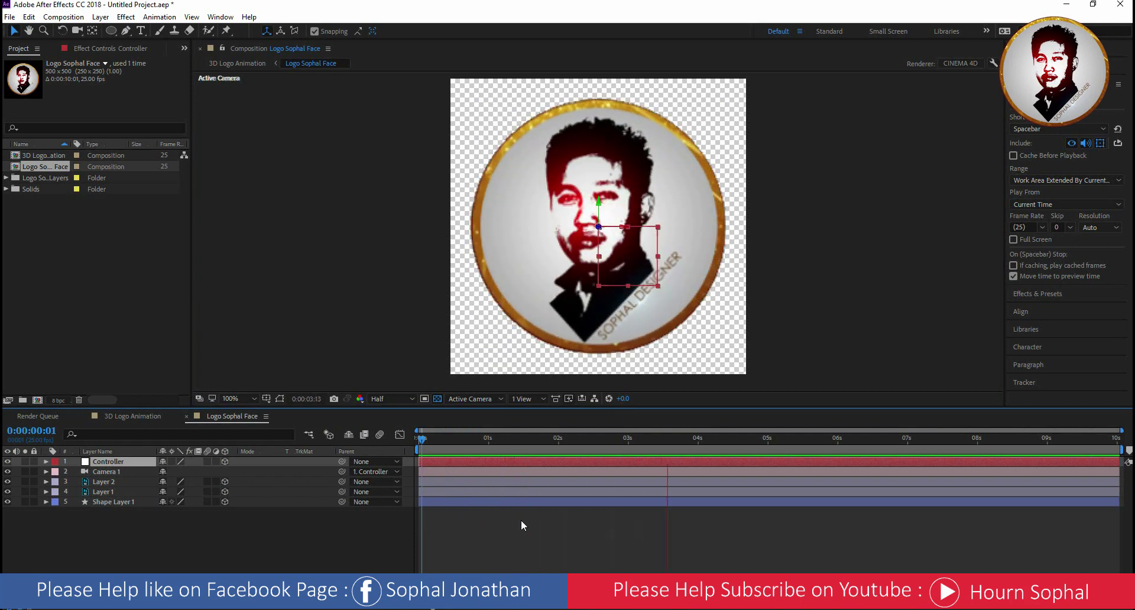
click(439, 401)
click(438, 399)
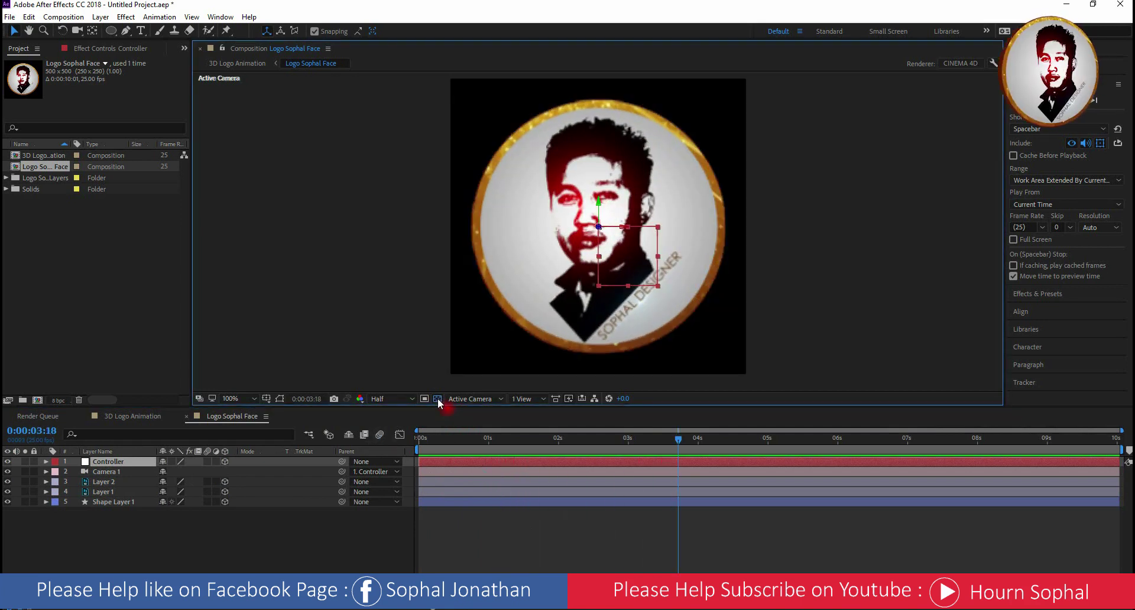
click(438, 399)
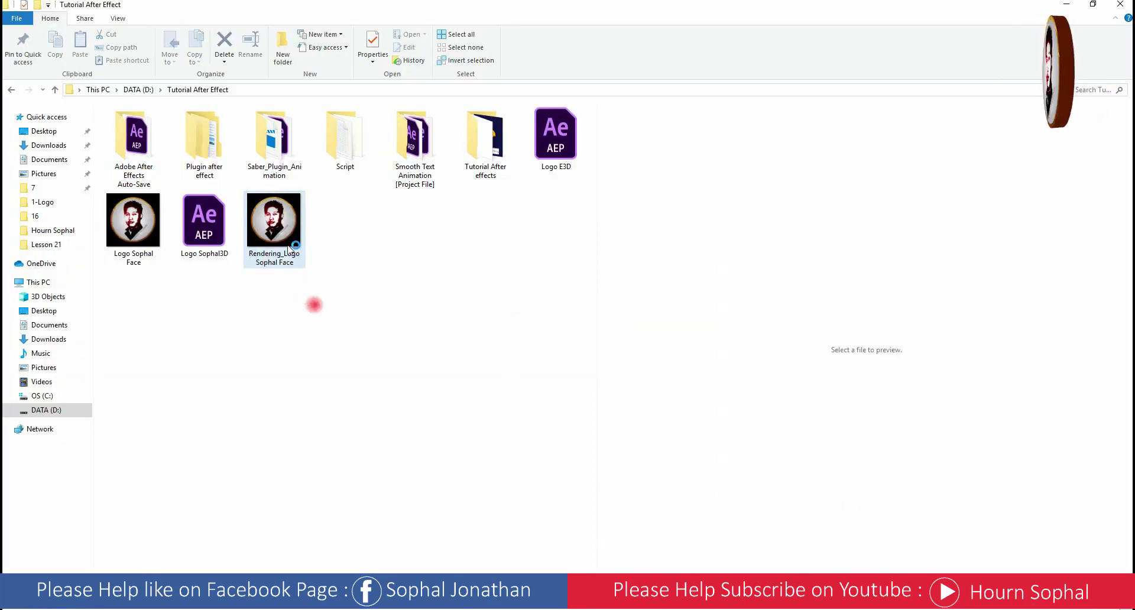
Import Rendering_Logo Sophal Face.avi into Premiere and place it on V2 at the sequence start.
drag(278, 231, 588, 577)
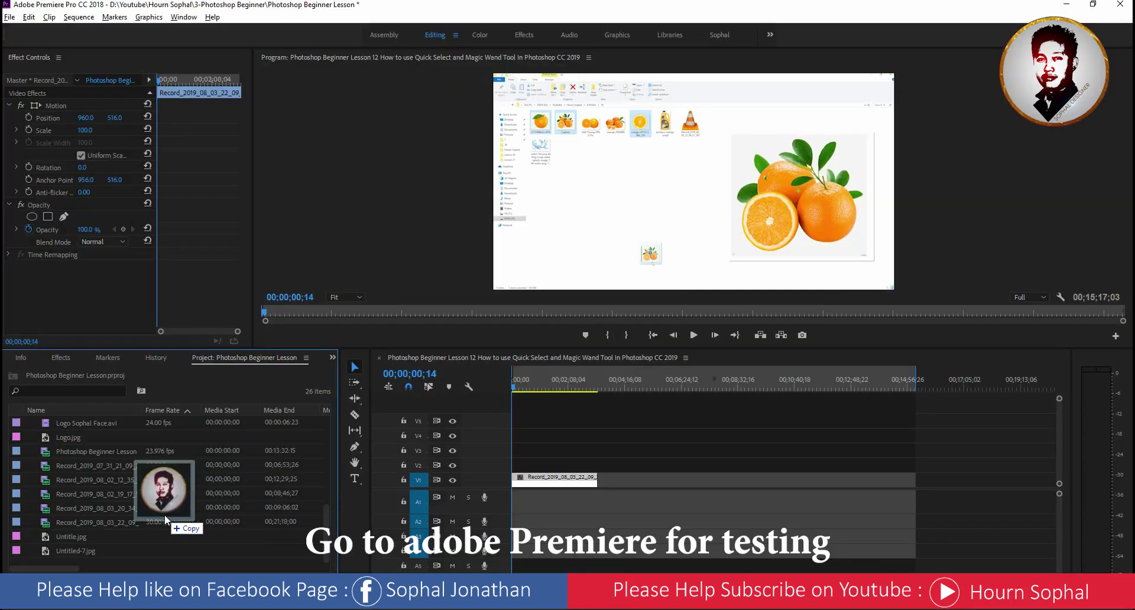
drag(164, 516, 164, 516)
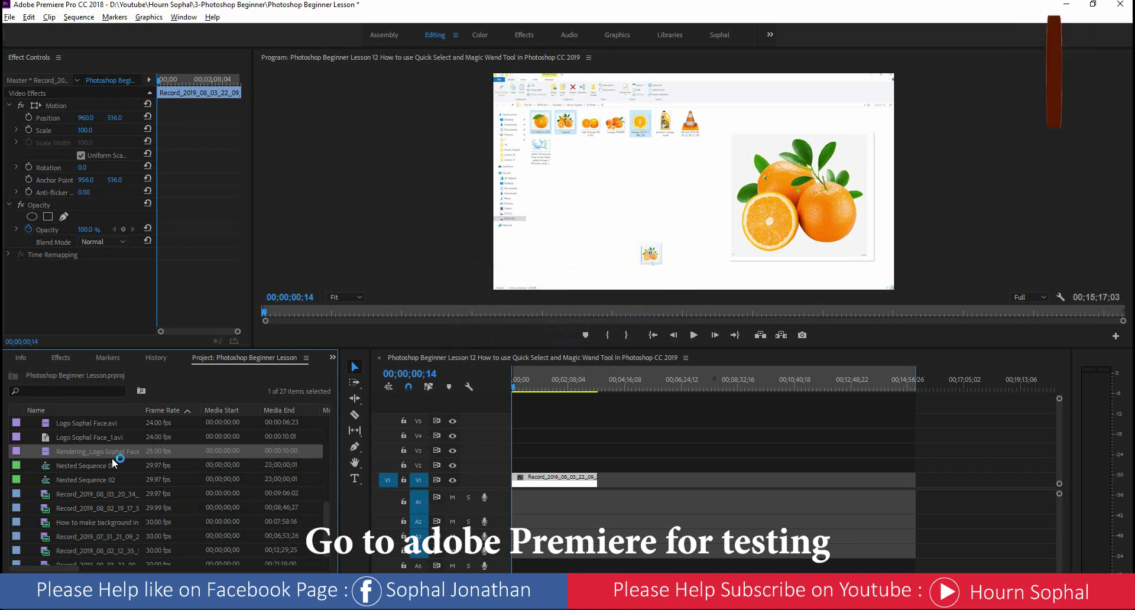
drag(114, 452, 522, 473)
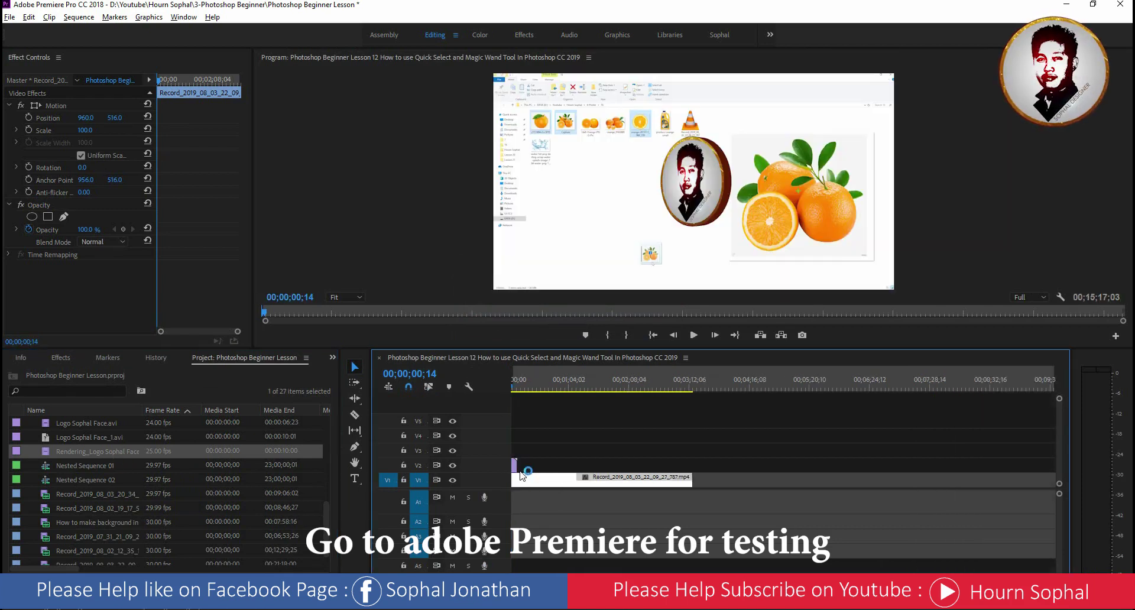
key(equal)
key(equal)
key(equal)
key(equal)
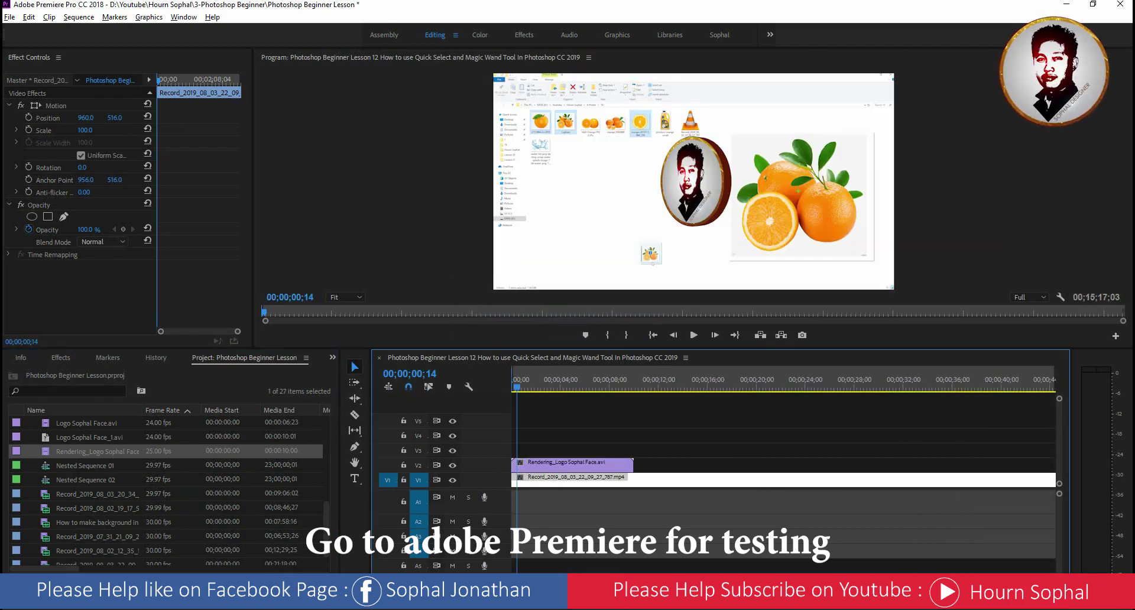
drag(520, 390, 467, 390)
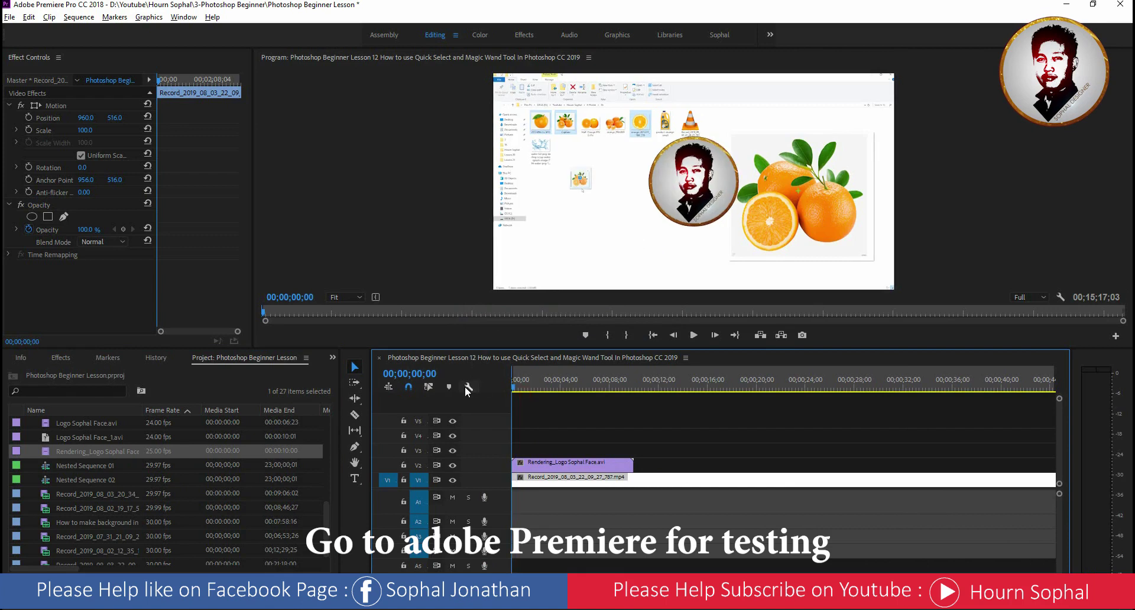
click(571, 464)
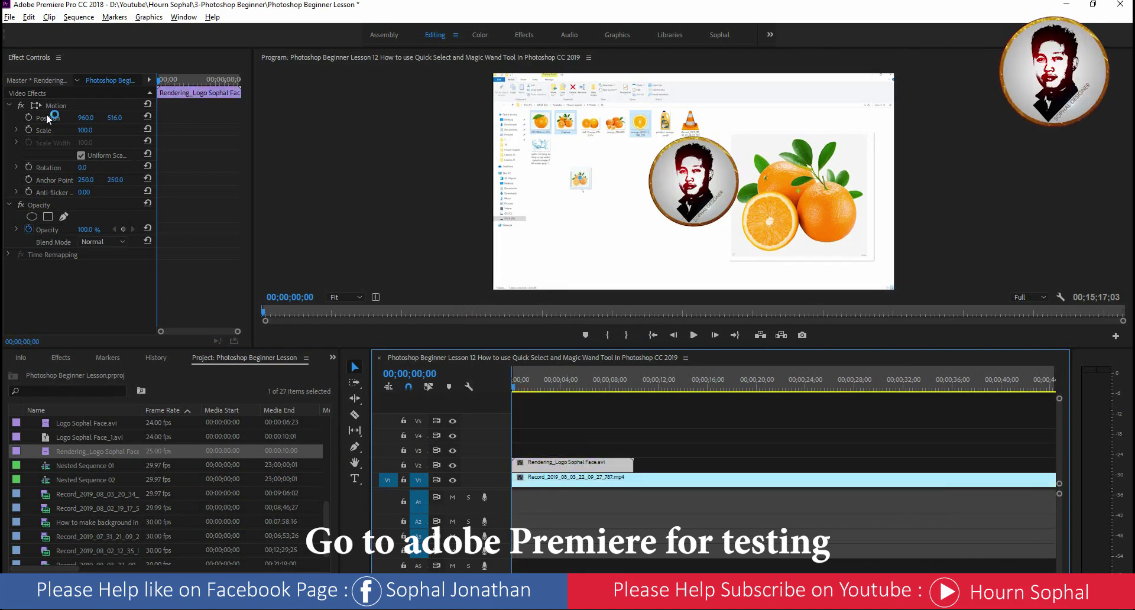
Scale the logo to 48, move it into the top-right corner, and play back to check.
click(56, 106)
drag(672, 204, 820, 150)
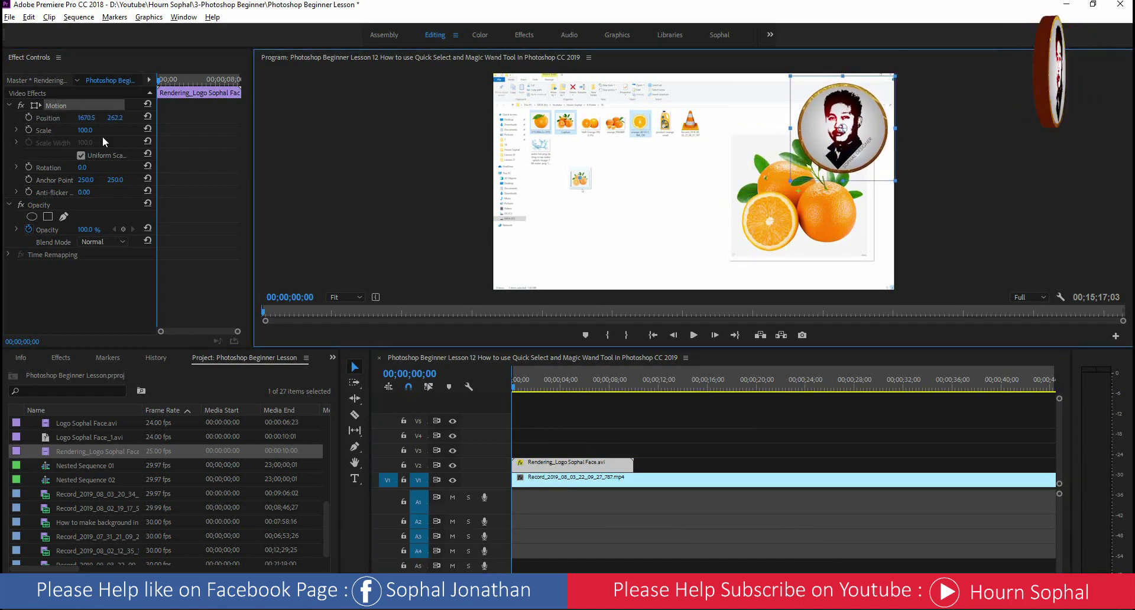
mouse_move(84, 130)
mouse_down()
mouse_move(50, 130)
mouse_move(95, 130)
mouse_up()
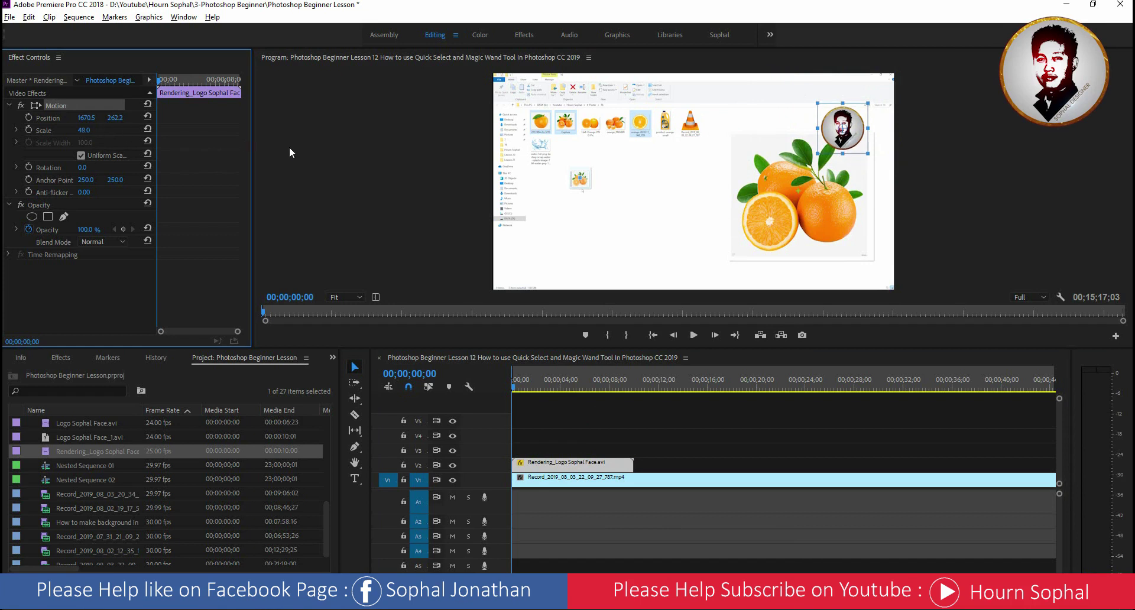
drag(848, 141, 866, 118)
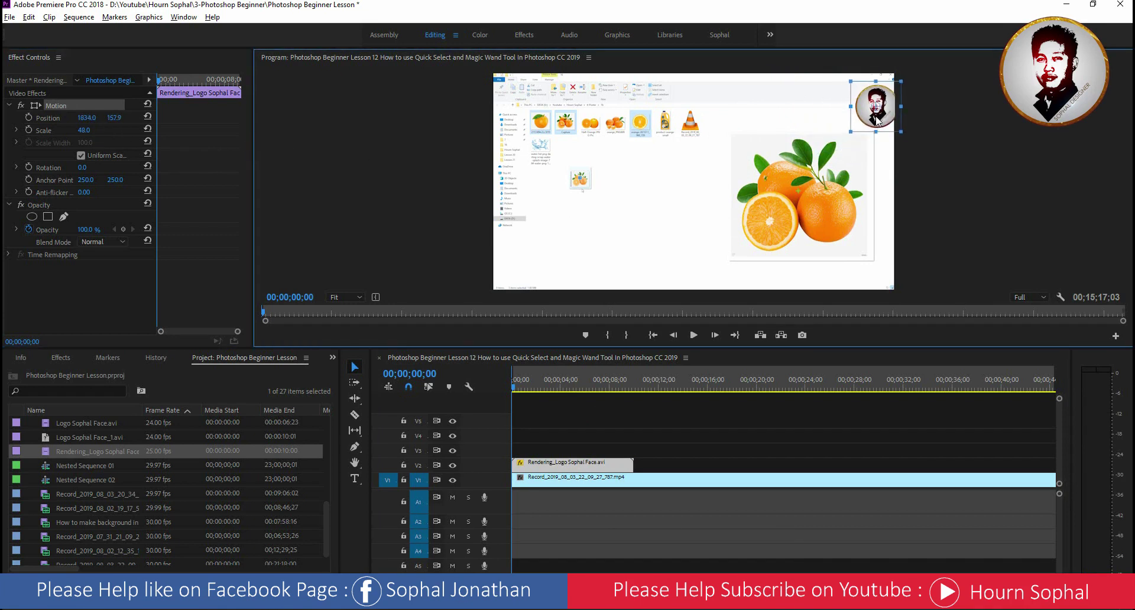
click(503, 397)
click(665, 509)
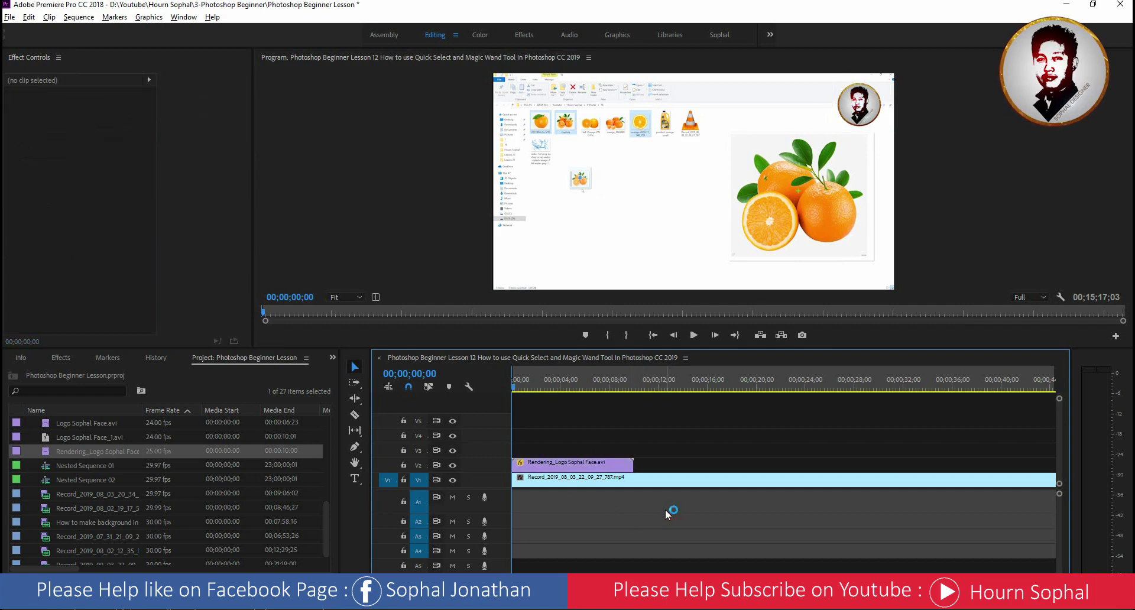
key(space)
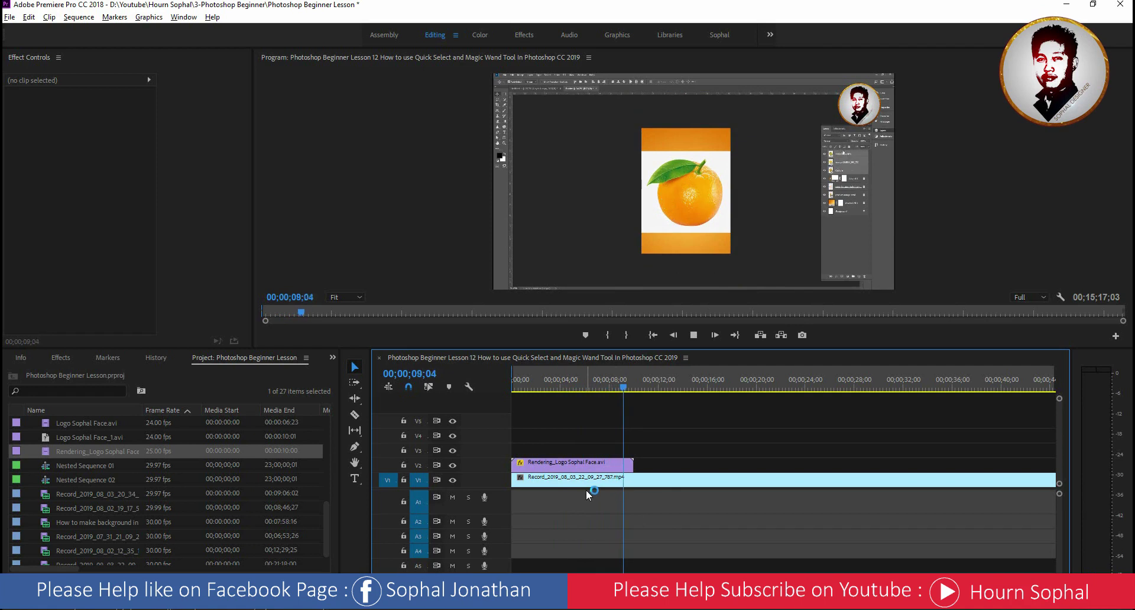
Duplicate the coin logo clip repeatedly along V2 so copies run across the recording.
key(space)
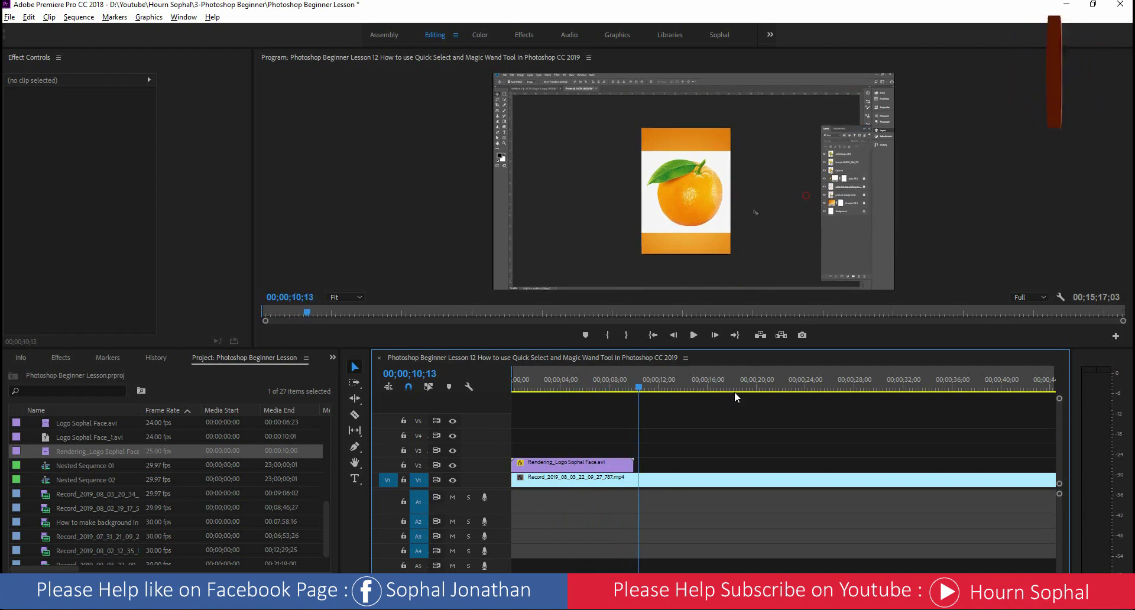
click(550, 467)
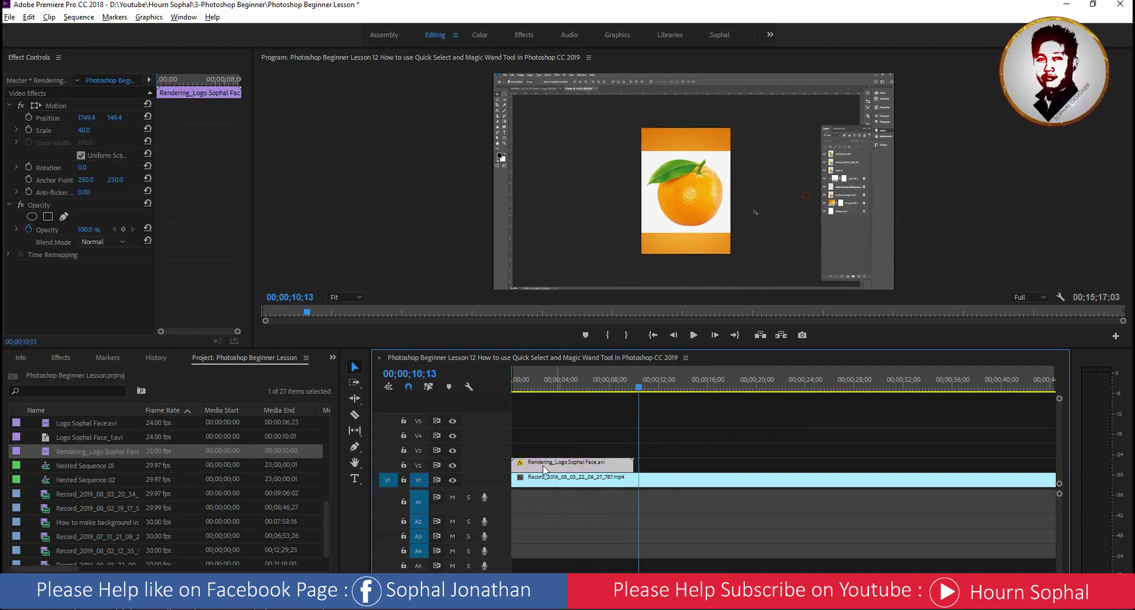
mouse_move(555, 468)
mouse_down()
mouse_move(685, 465)
mouse_move(670, 465)
mouse_up()
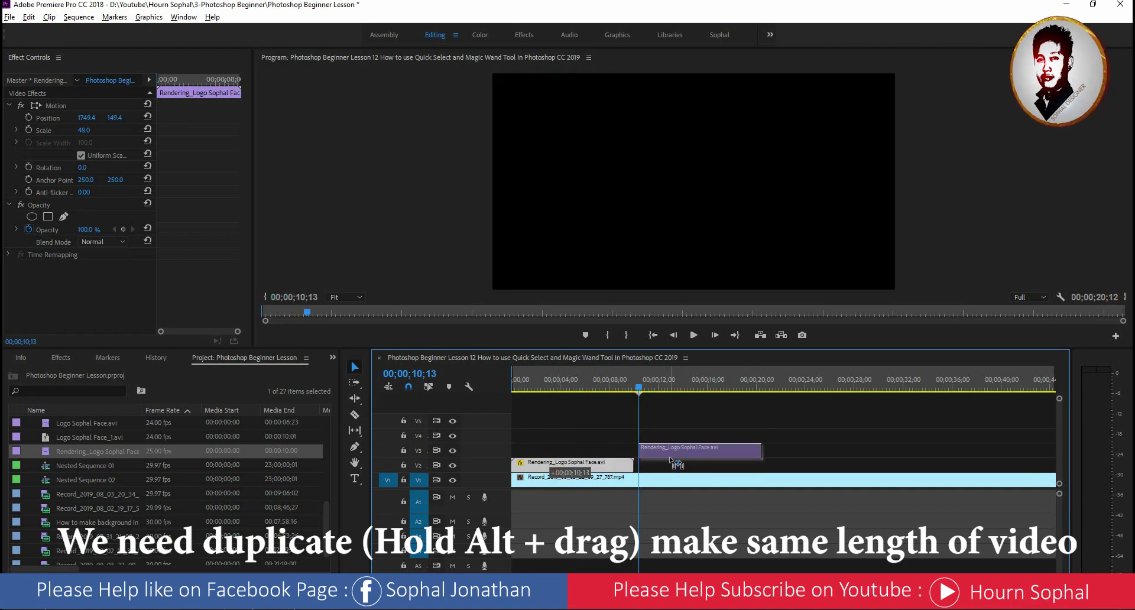
mouse_move(582, 446)
mouse_down()
mouse_move(644, 467)
mouse_move(807, 467)
mouse_up()
key(minus)
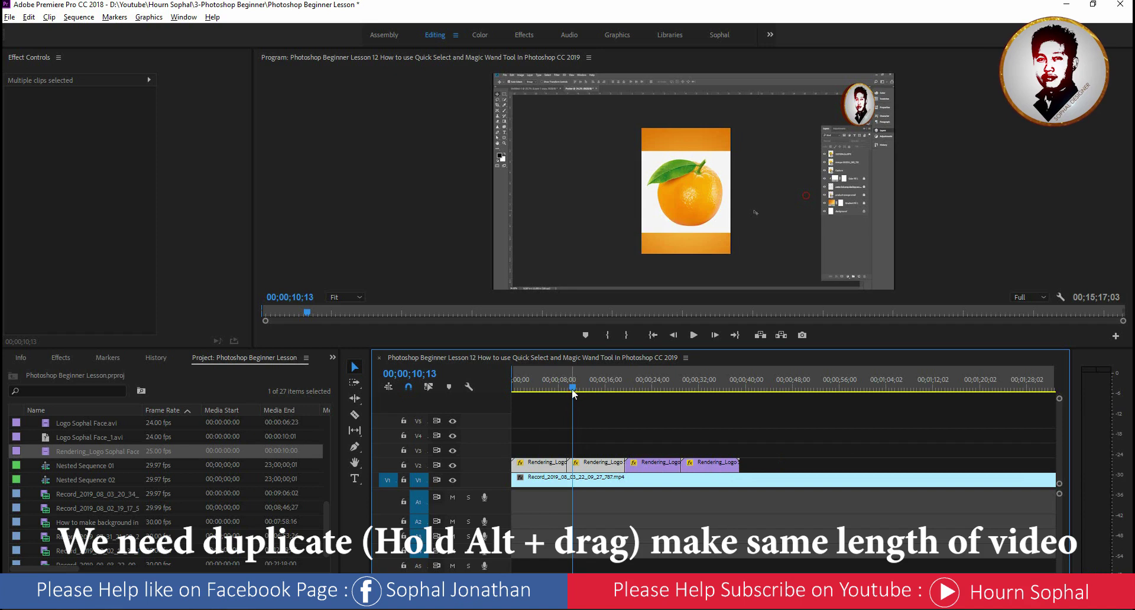
key(minus)
key(minus)
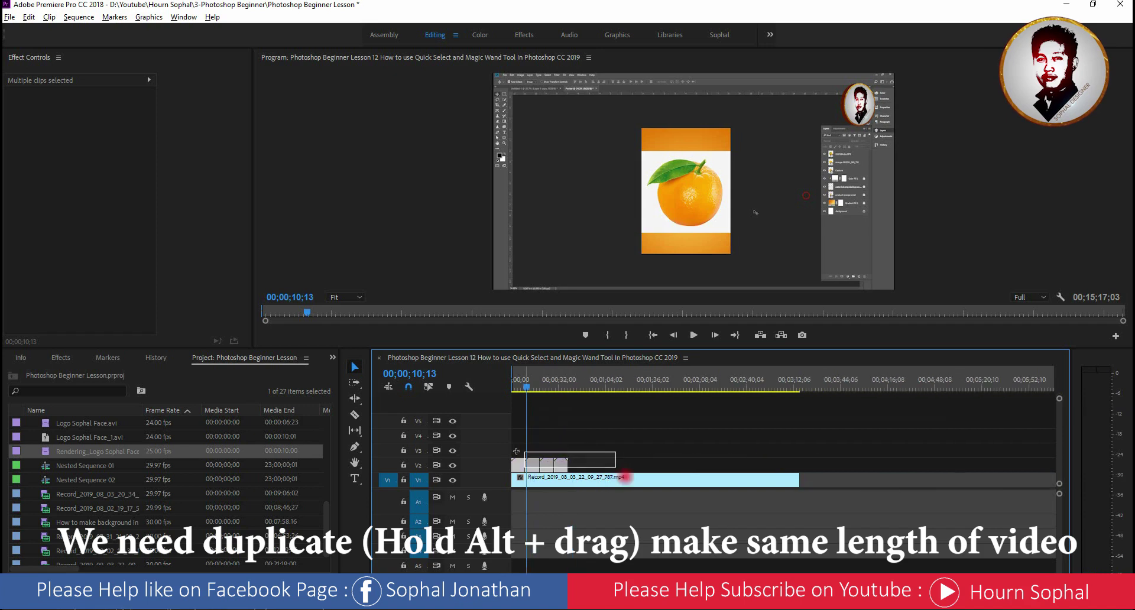
mouse_move(546, 471)
mouse_down()
mouse_move(604, 467)
mouse_move(533, 465)
mouse_up()
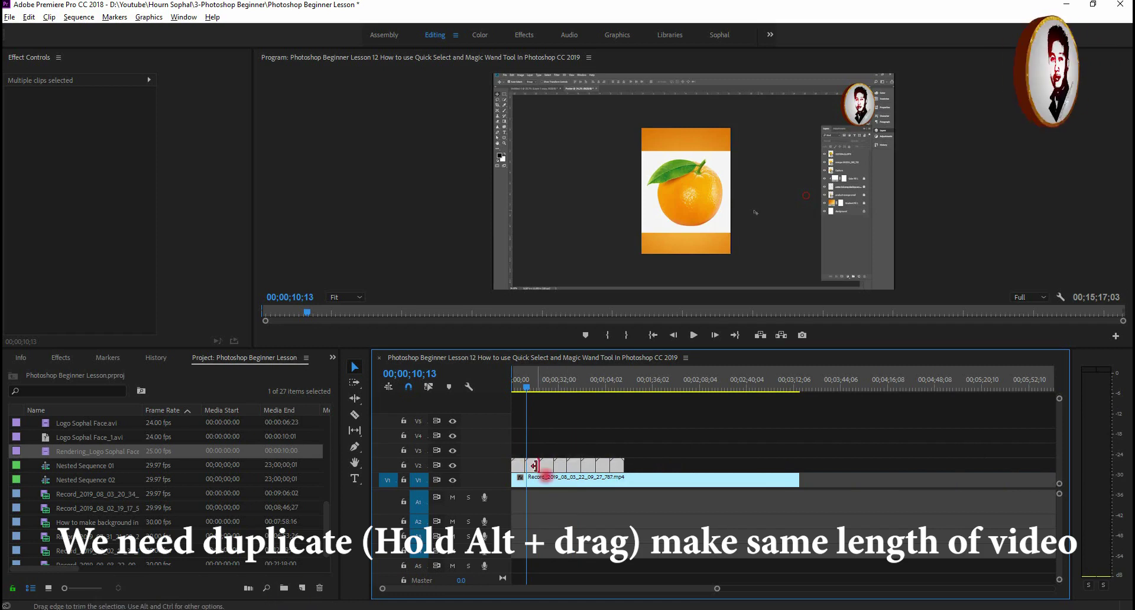
mouse_move(507, 458)
mouse_down()
mouse_move(652, 470)
mouse_move(679, 458)
mouse_move(775, 473)
mouse_up()
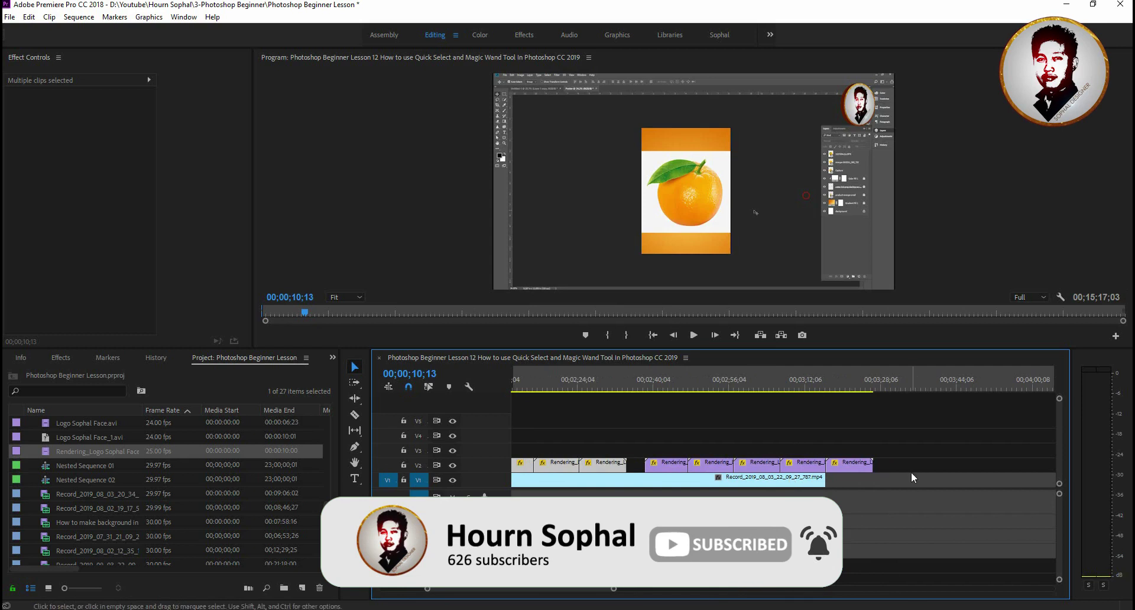
drag(664, 466, 646, 469)
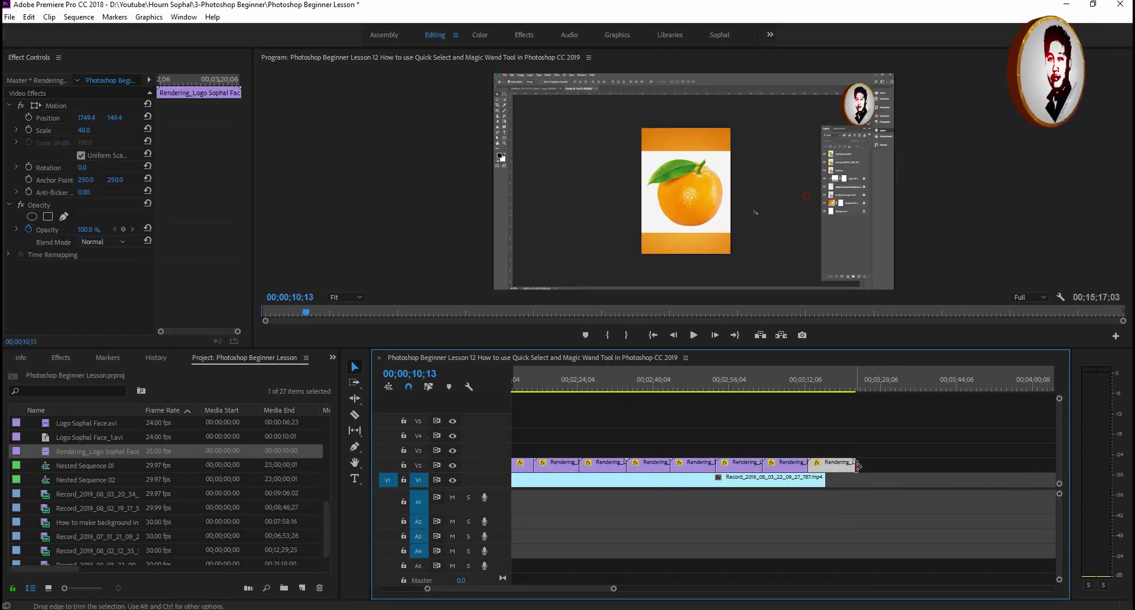
Trim the last logo copy on V2 to end with the V1 recording.
drag(857, 466, 825, 466)
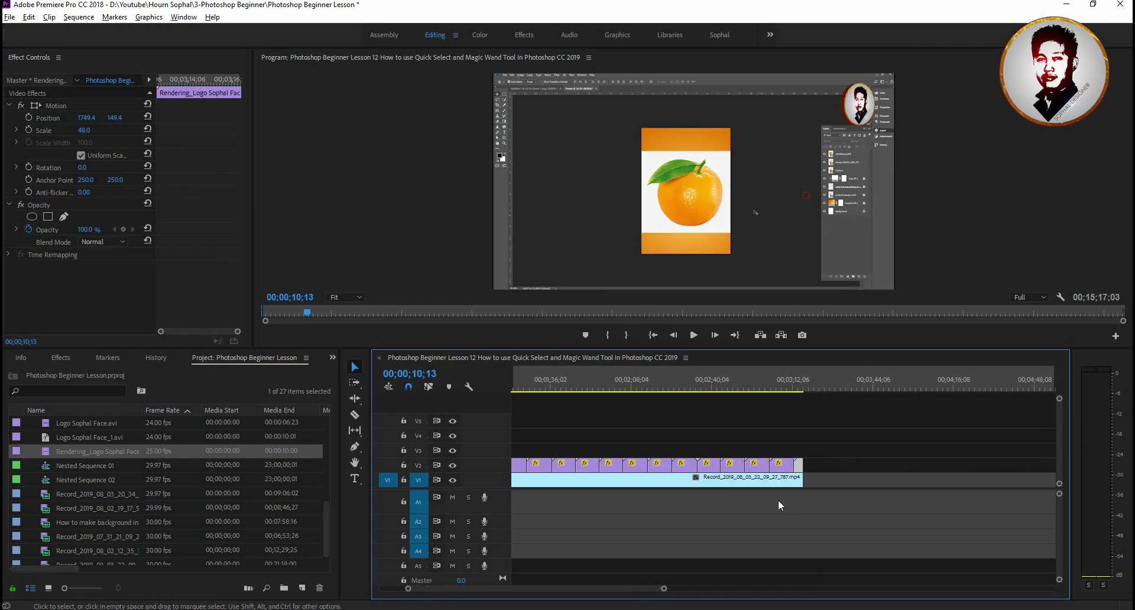
key(minus)
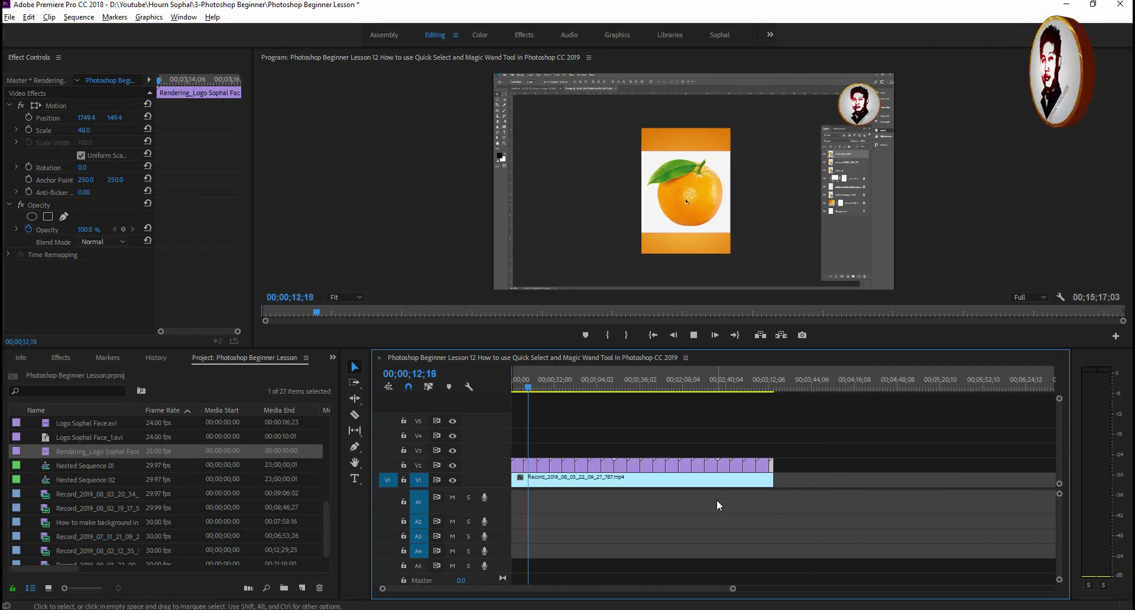
key(equal)
key(equal)
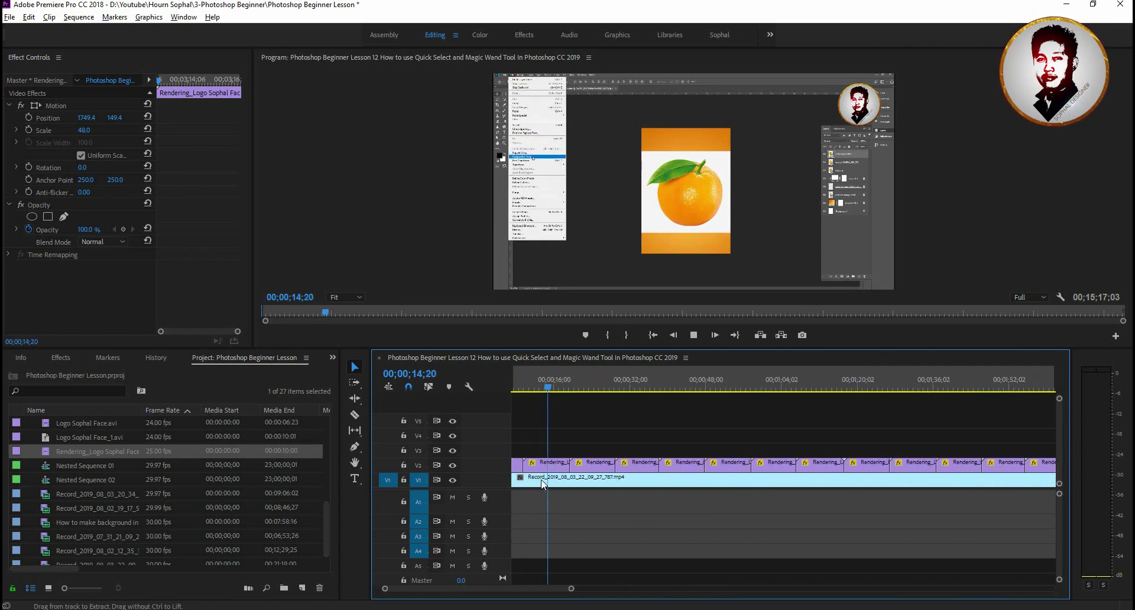